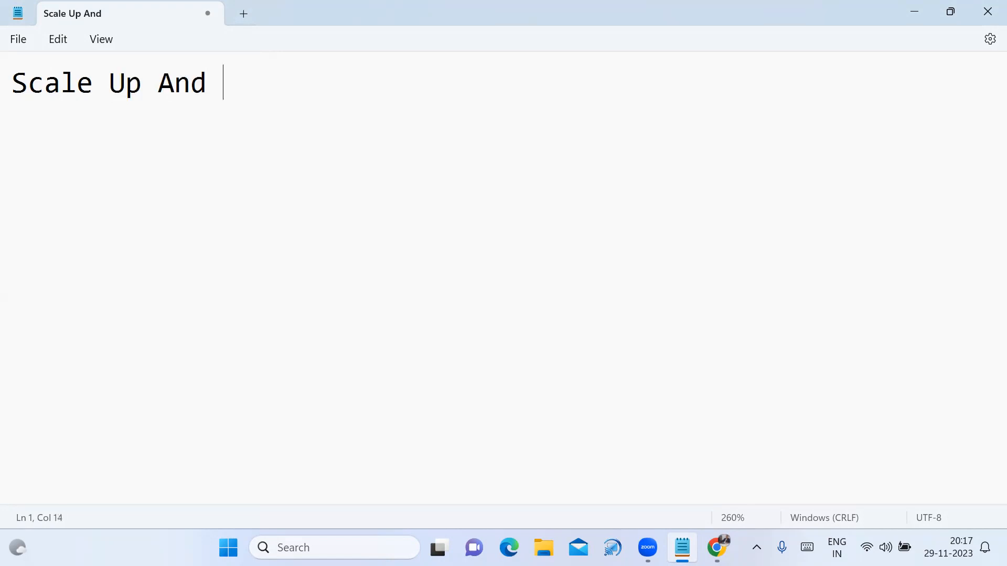
Step: Complete the heading as "Scale Up And Scale Down:" and underline it with a row of equals signs on the next line
type("D")
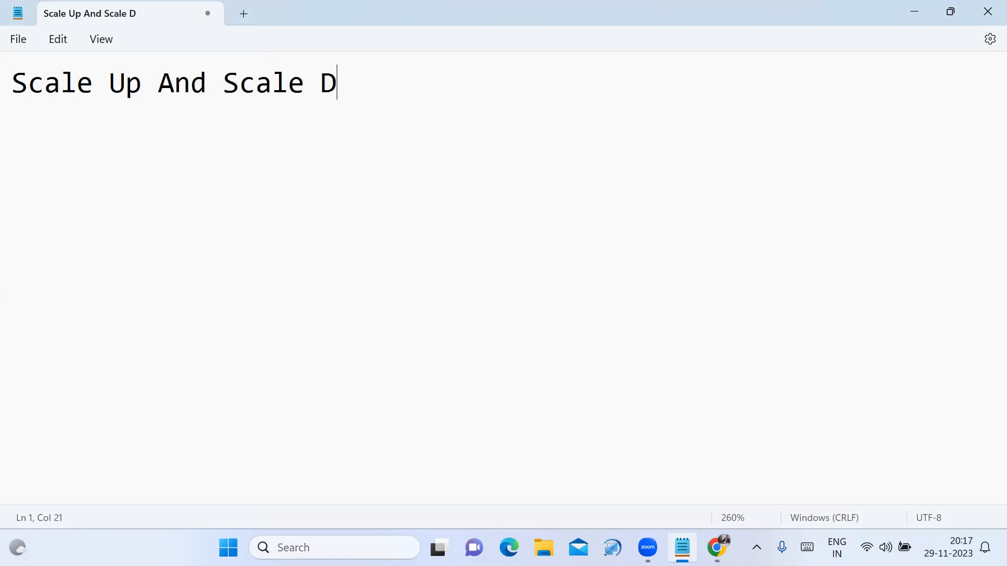
type("own:")
key("Return")
type("=")
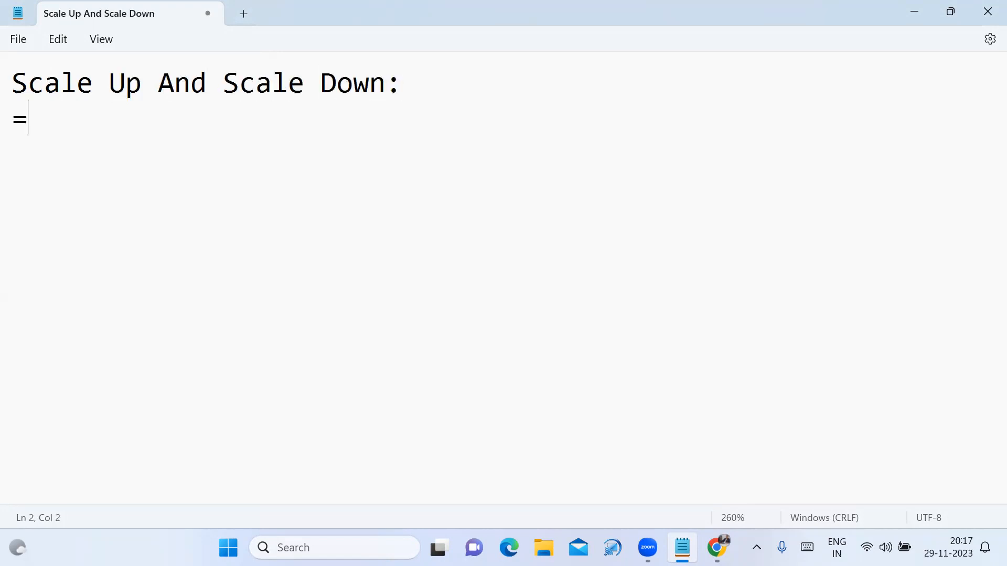
type("=======================")
key("Return")
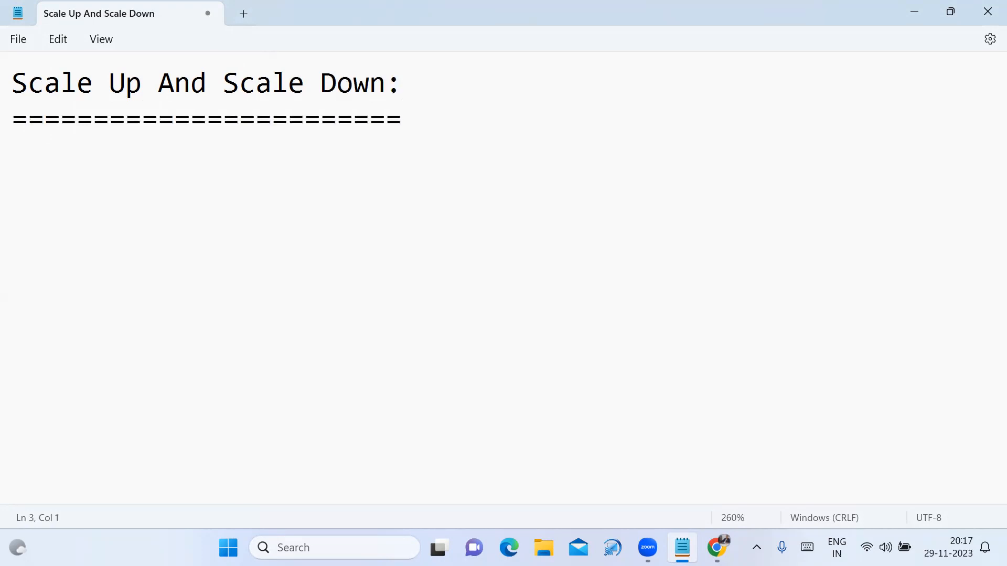
Step: Add the lines "VM" and "CPU -1" below the underlined heading
type("VN")
key("BackSpace")
type("M")
key("Return")
type("CPU")
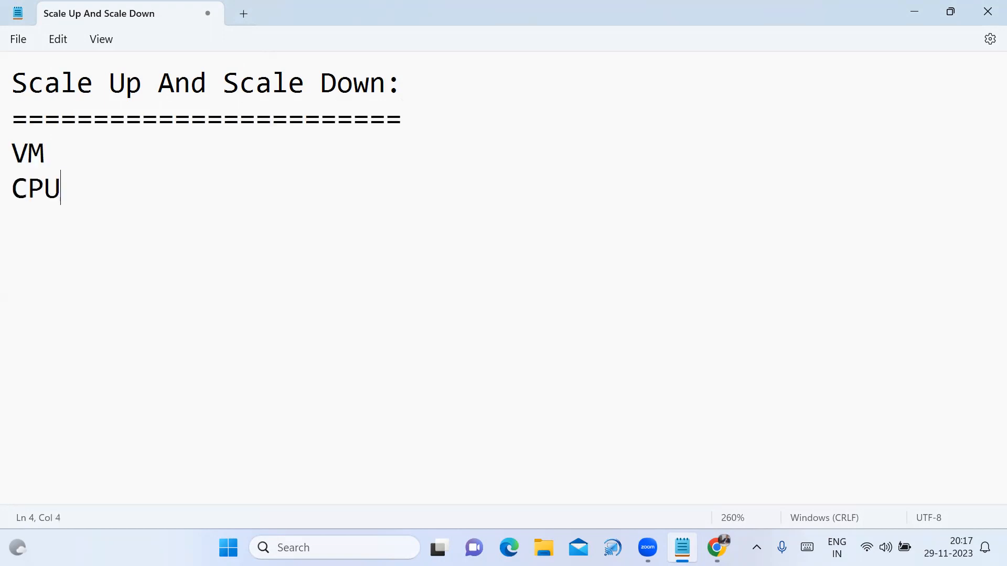
type(" -1")
key("Return")
Step: Add the lines "RAM -1GB" and "HDD - 30GB" below the CPU line
type("RAM ")
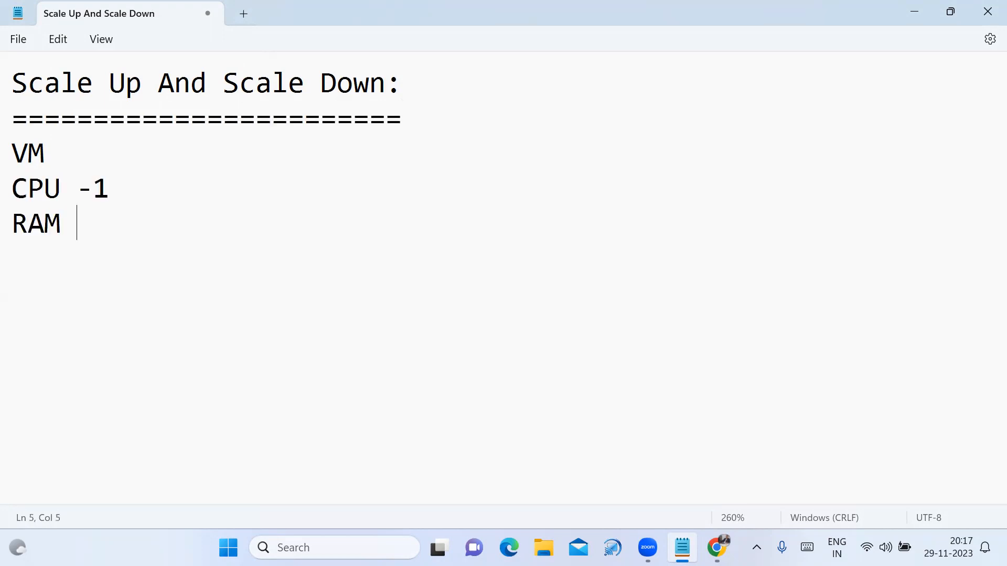
type("-GB")
key("Return")
type("HDD -")
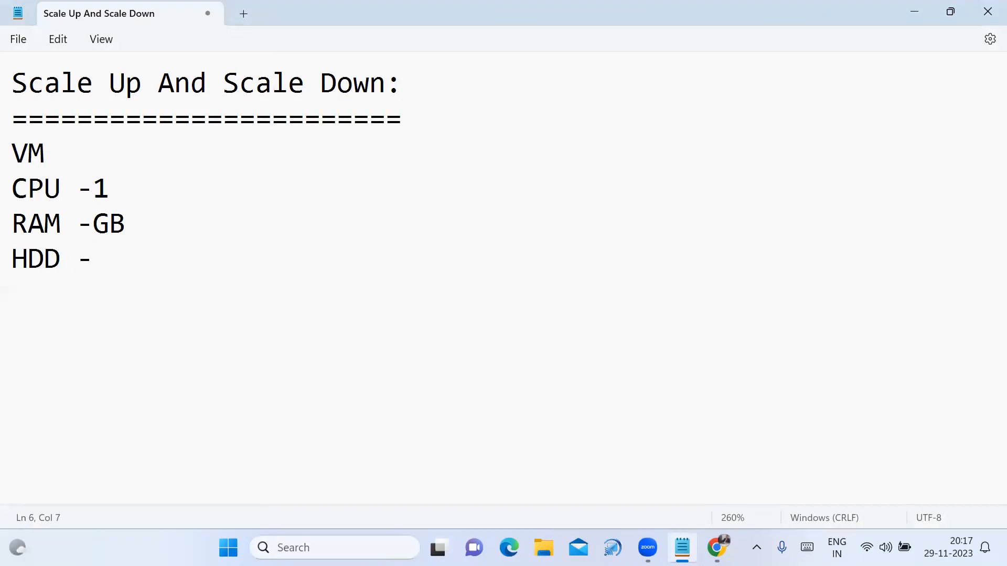
type(" 30GB")
left_click(92, 225)
type("1")
left_click(210, 287)
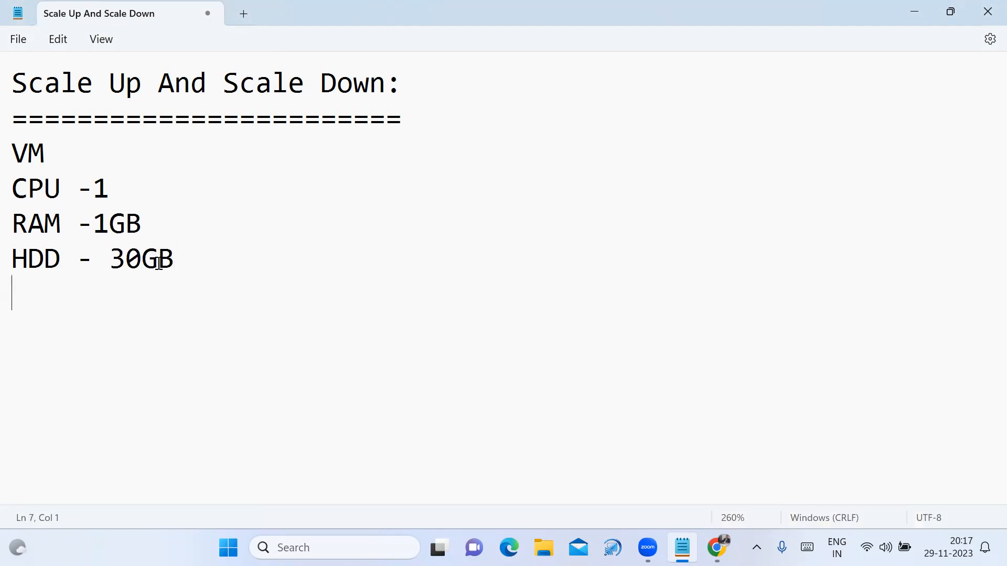
Step: Below the HDD line, add the lines "increase the" and "CPU -2"
left_click(183, 259)
key("Return")
type("increase the")
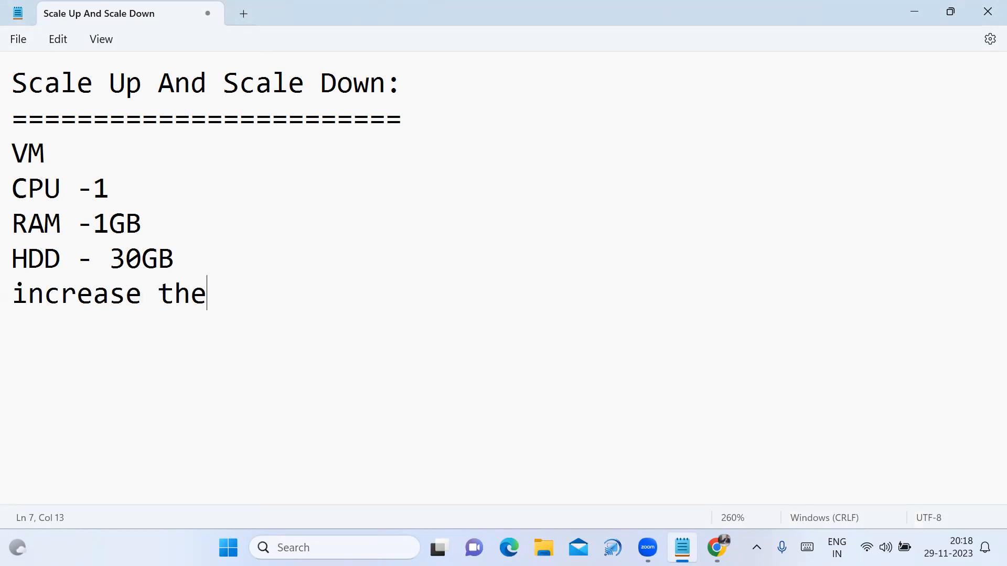
key("Return")
type("CPU")
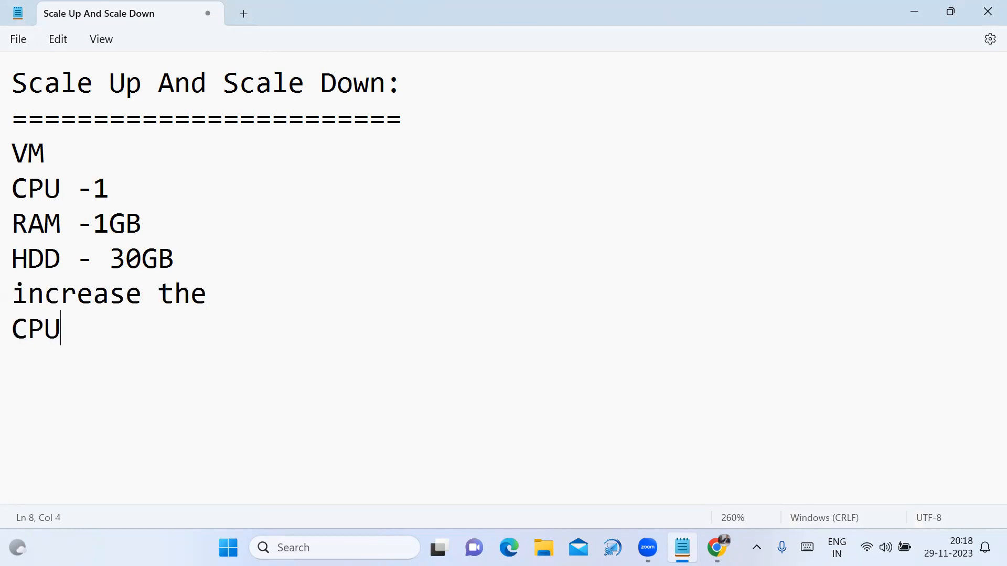
type(" -2")
key("Return")
Step: Add the lines "RAM -8GB" and "HDD - 60GB" under the increased CPU line
type("RAM ")
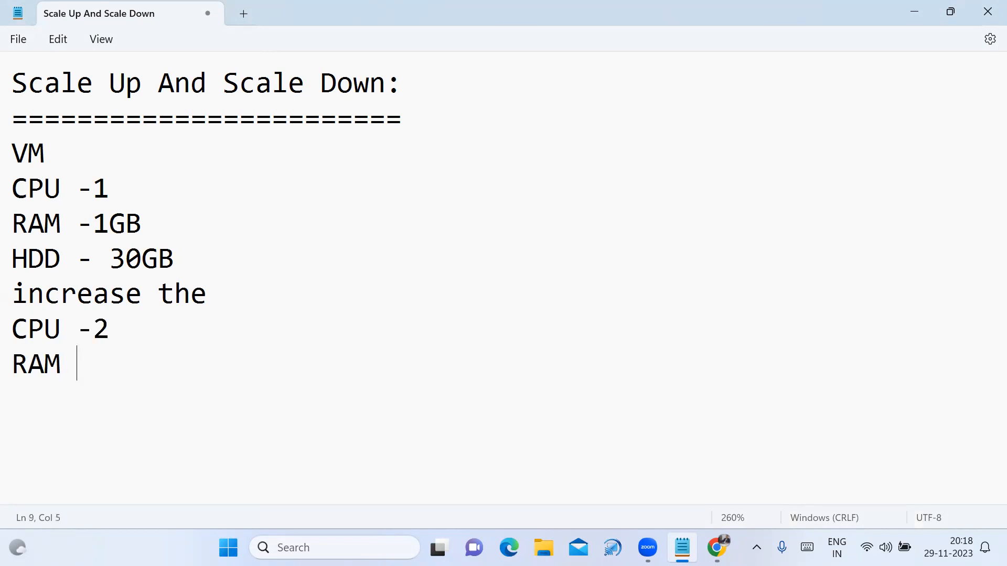
type("-8GB")
key("Return")
type("H")
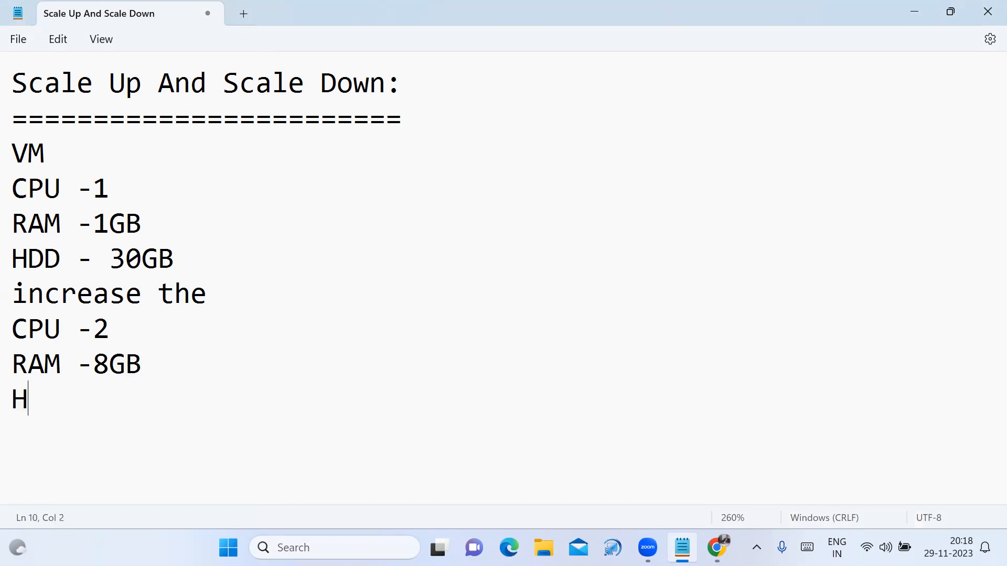
type("DD - 6")
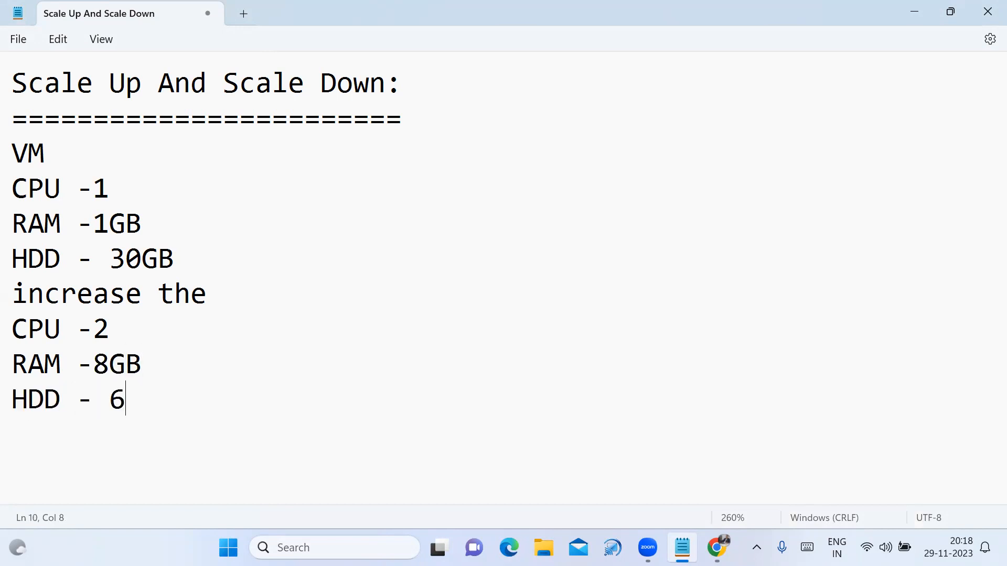
type("0GB")
key("Return")
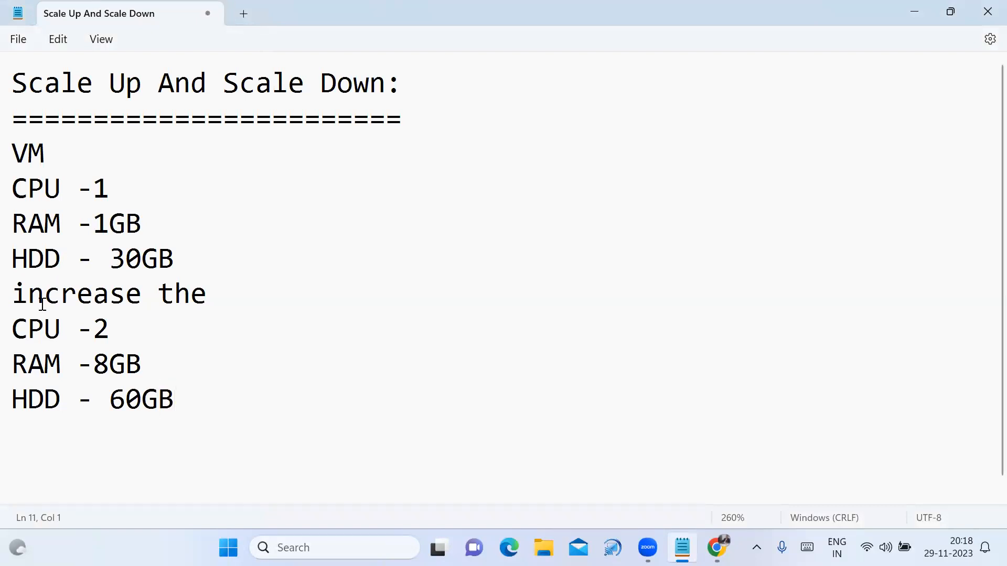
left_click_drag(11, 328, 194, 394)
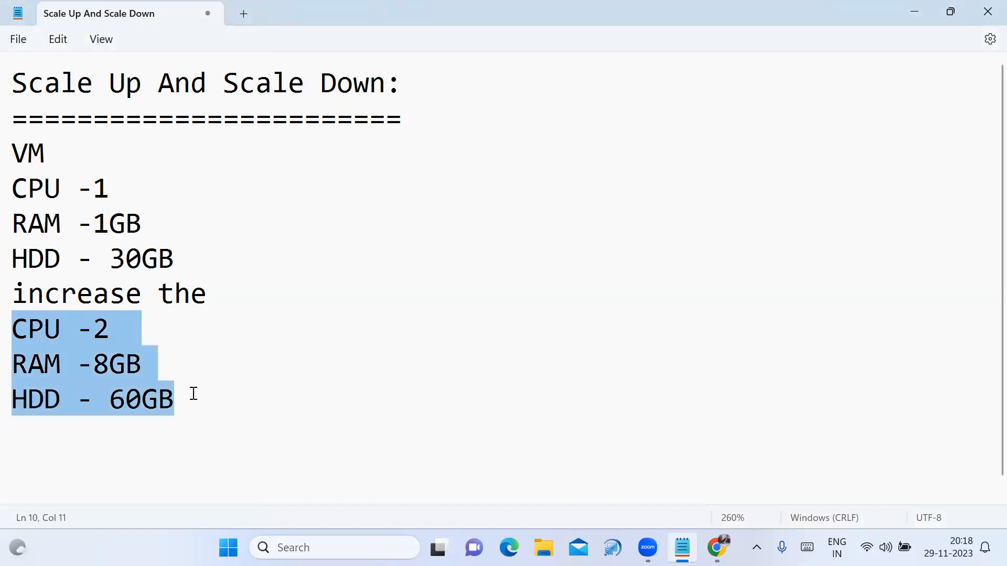
left_click(194, 394)
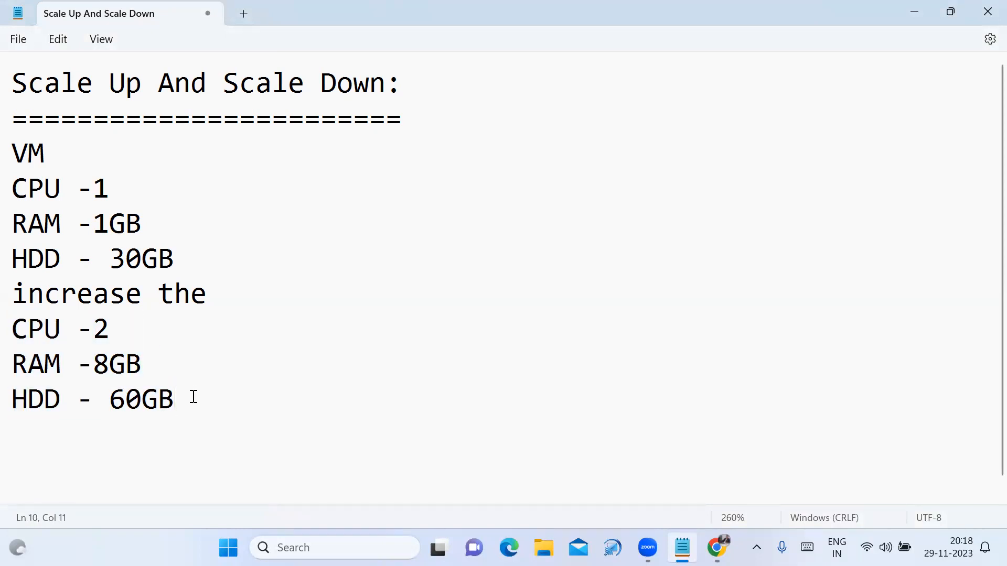
Step: Add the line "Scale Up --- Vertical Scaling" below the "HDD - 60GB" line
key("Return")
left_click_drag(14, 80, 135, 89)
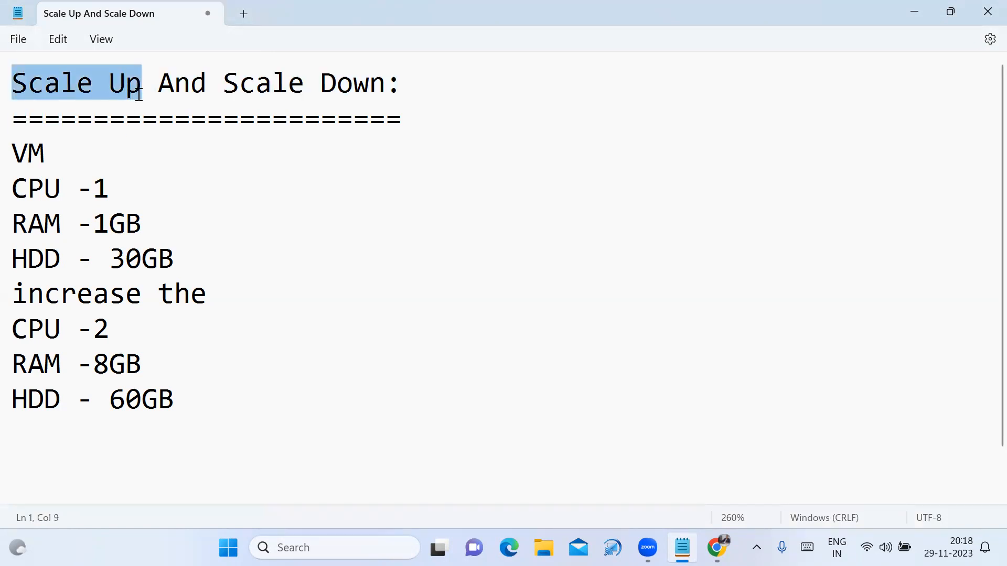
left_click(90, 436)
type("SD")
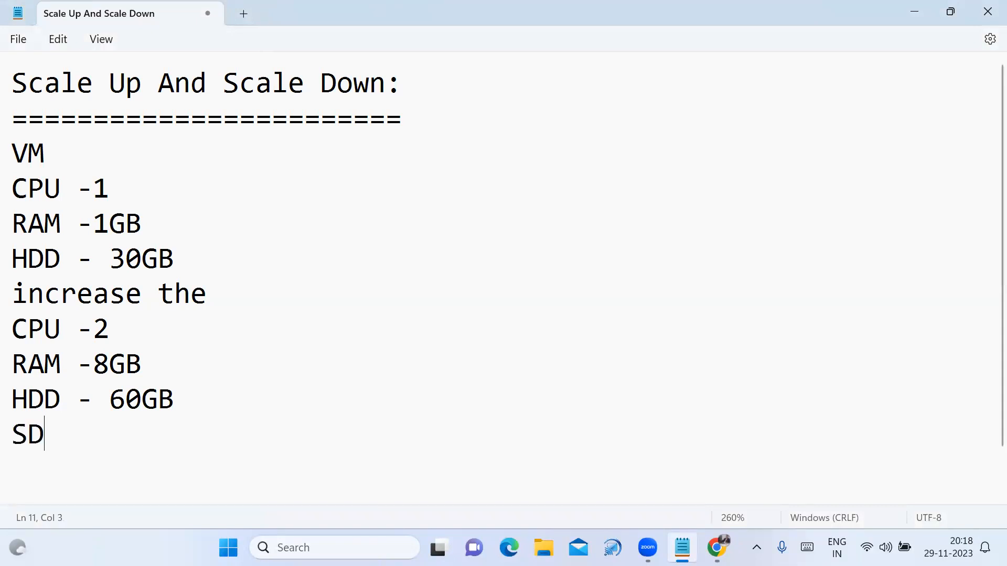
key("BackSpace")
type("ca;l")
key("BackSpace")
key("BackSpace")
type("le ")
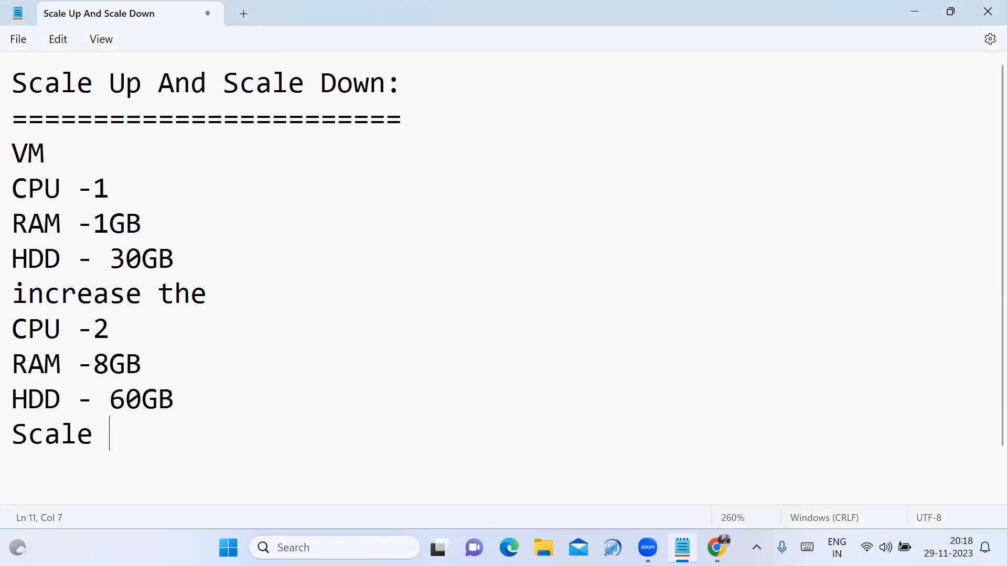
type("Up ---")
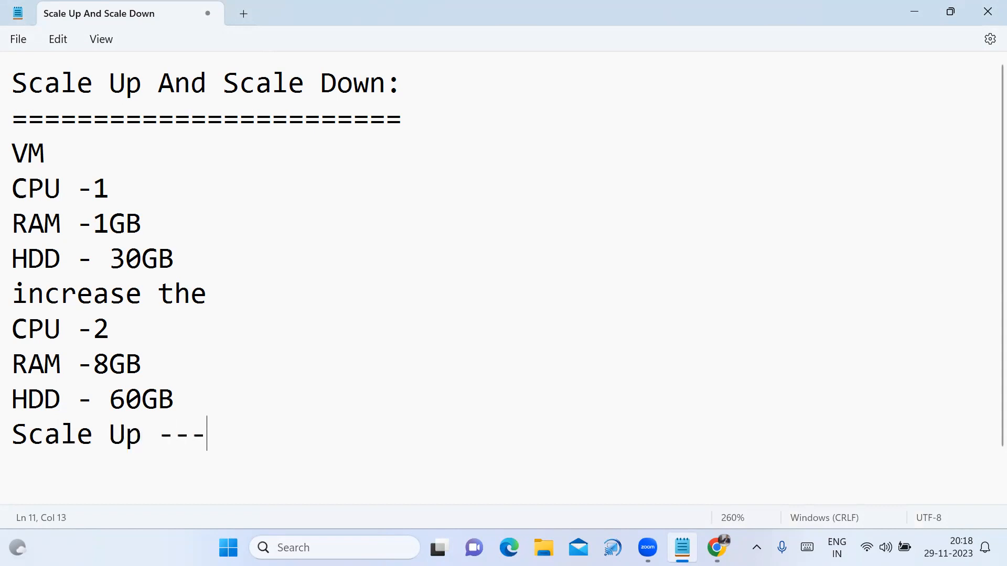
type(" Vertical")
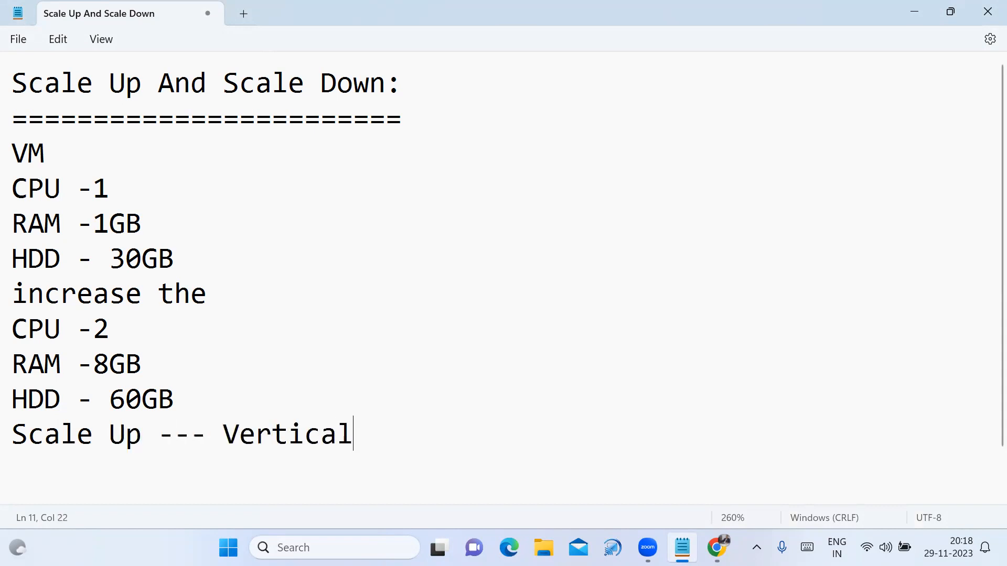
type(" Scaling")
key("Return")
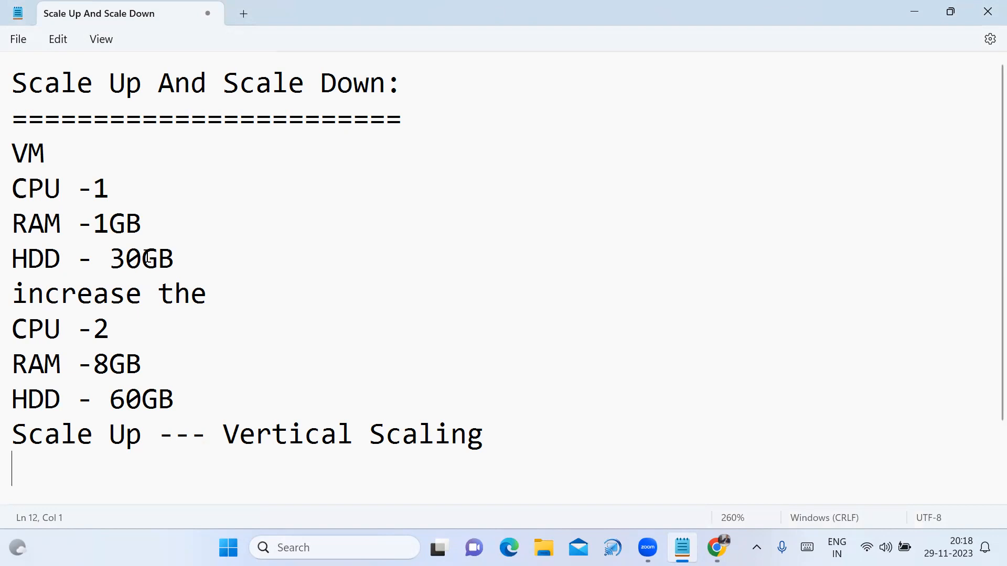
Step: After a blank line, add the lines "Create Resource Group" and "US-102" to the notes
key("Return")
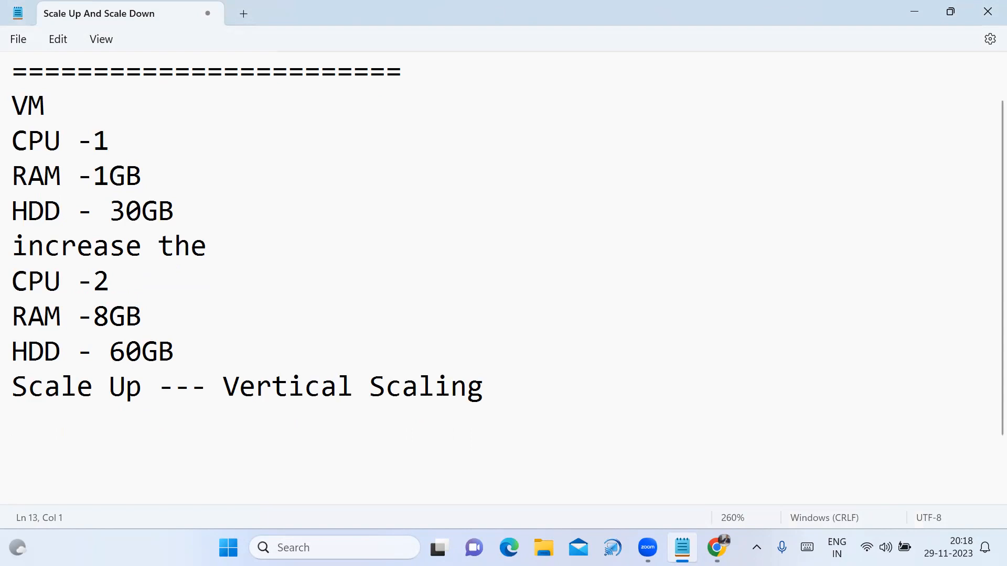
type("Create Resource")
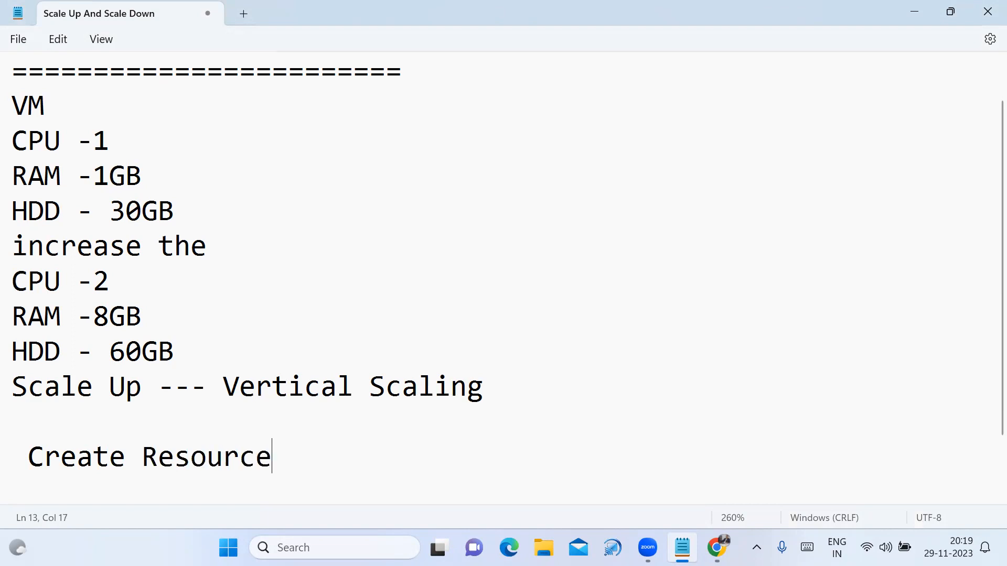
type(" Group")
key("Return")
type("US -102")
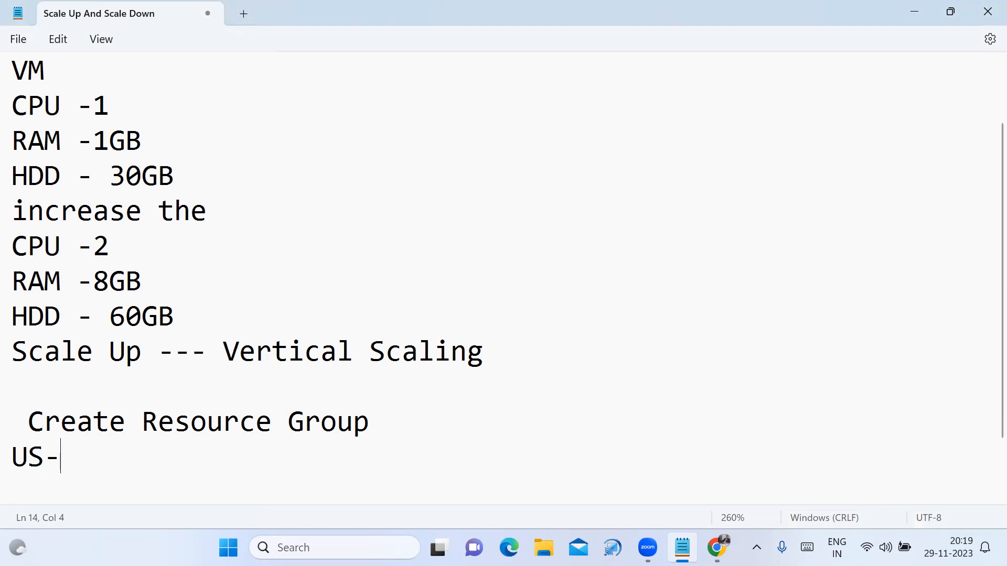
key("Return")
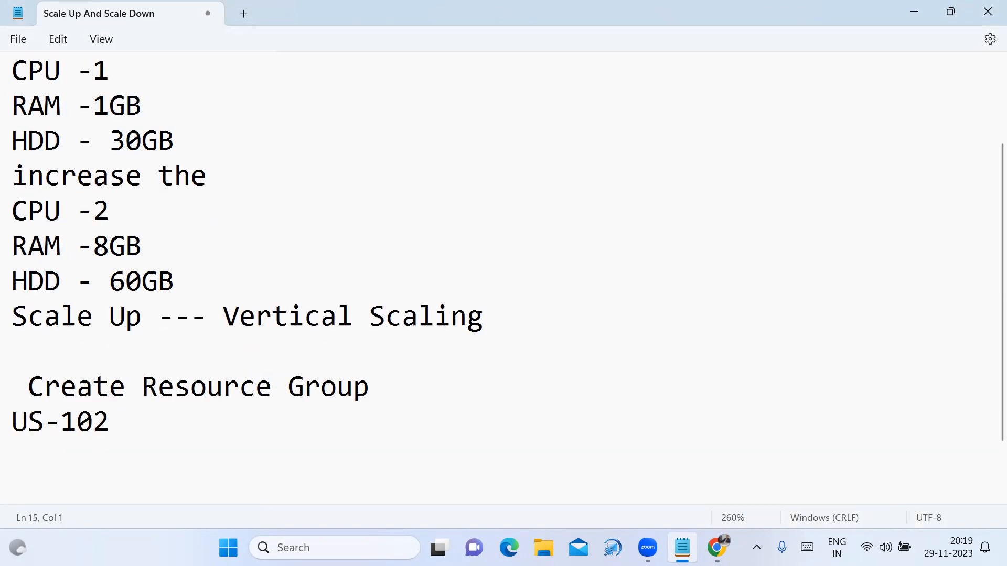
Step: Add the line "VM - Linux/Windows" under the resource group name
type("VM")
key("Return")
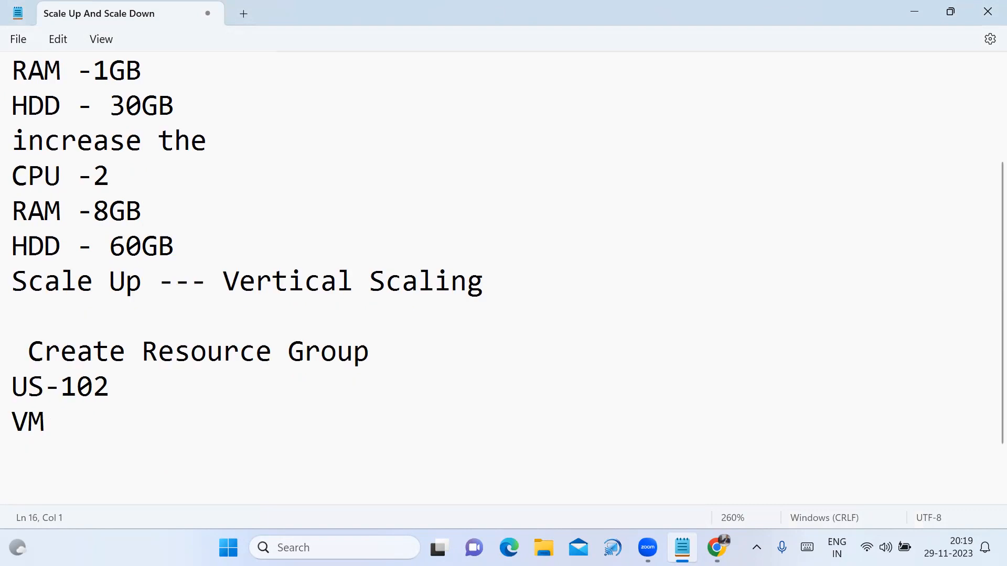
left_click(93, 408)
type("- Linu")
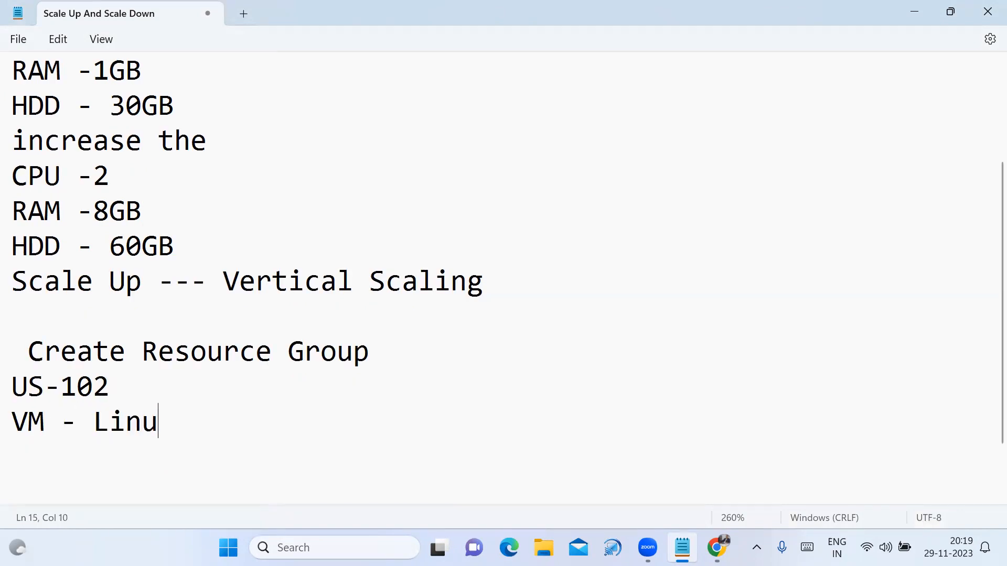
type("x/Windows")
key("Return")
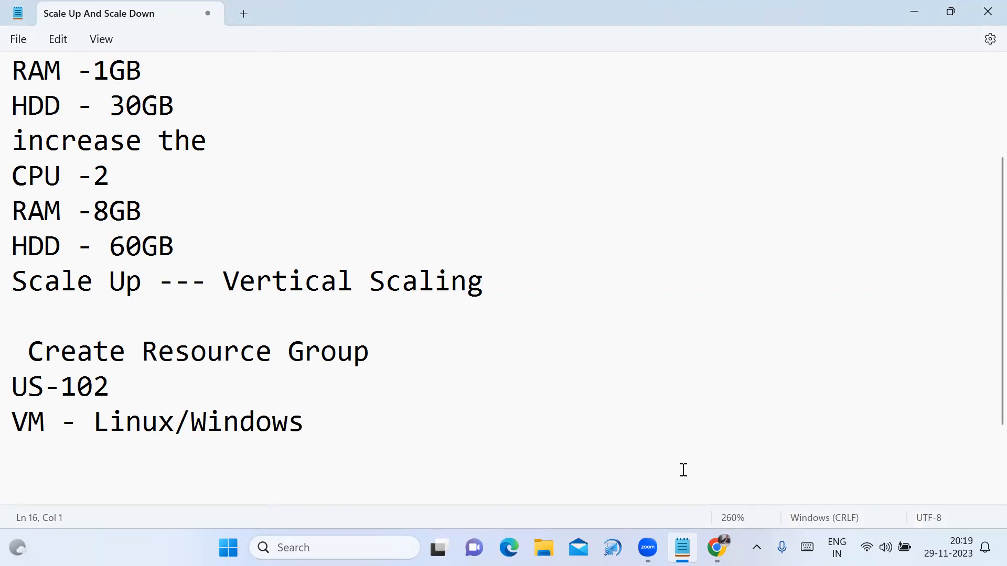
Step: Switch to Chrome and sign in to Microsoft Azure with the first listed account, entering the account password
left_click(716, 548)
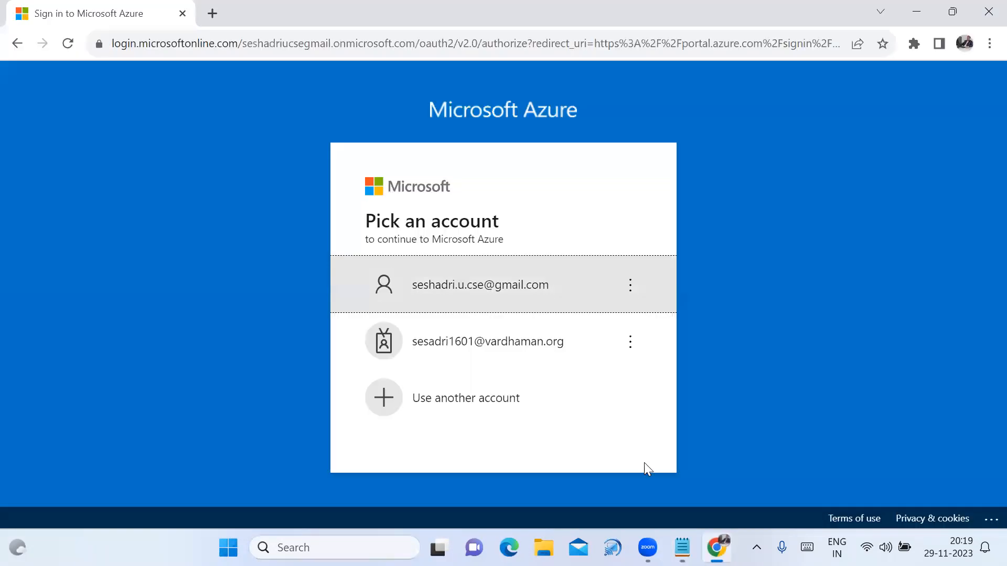
left_click(456, 298)
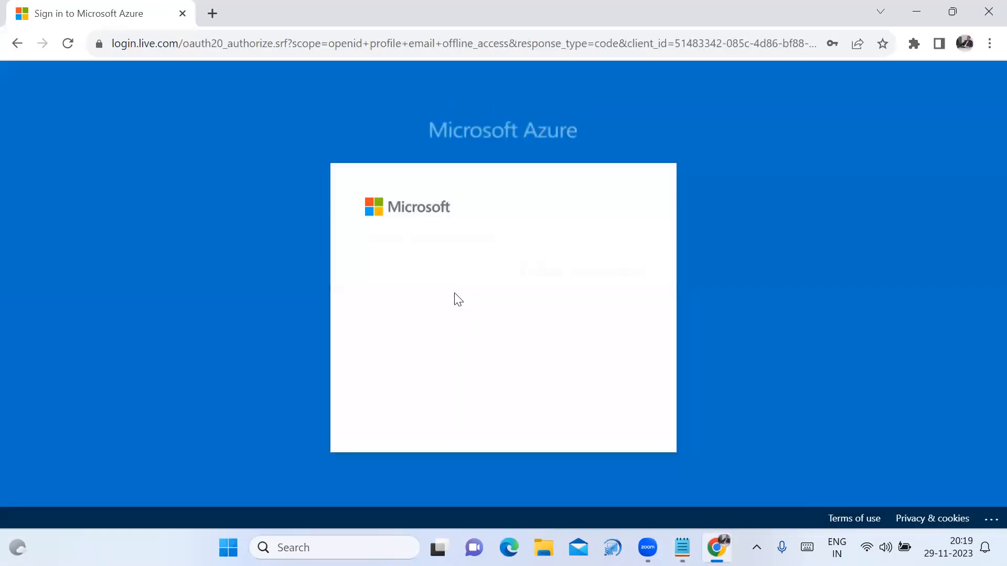
type("••••••")
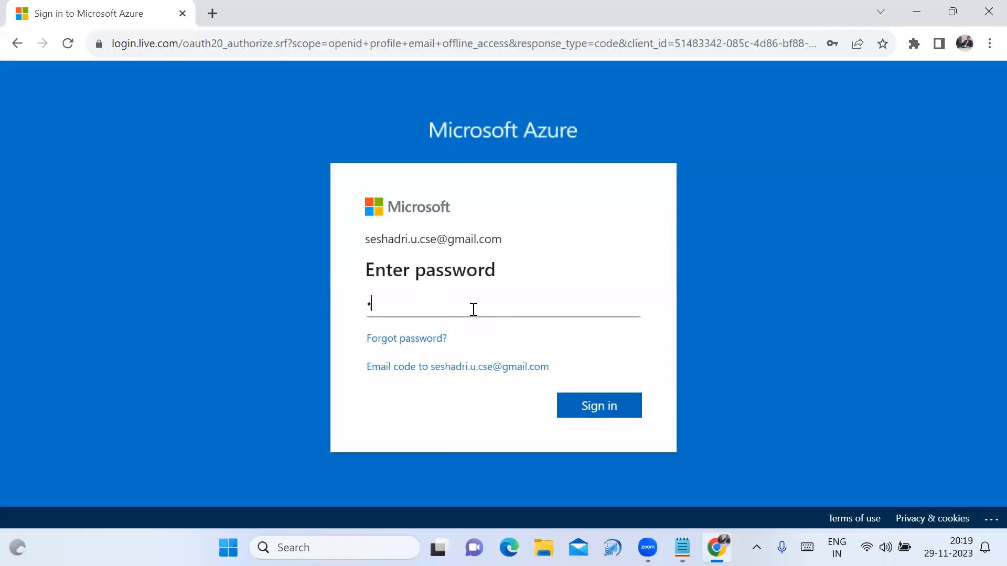
type("••••••")
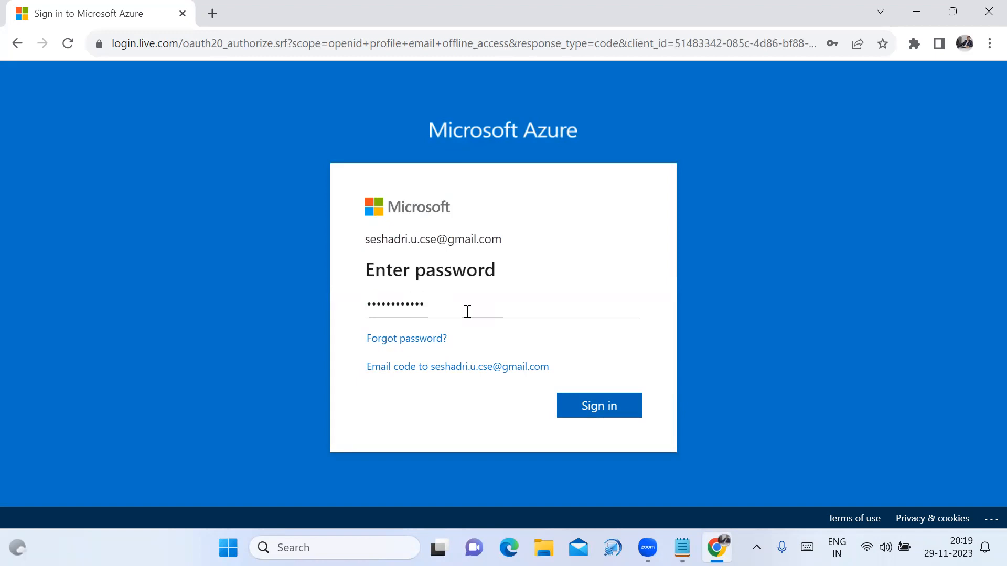
left_click(610, 418)
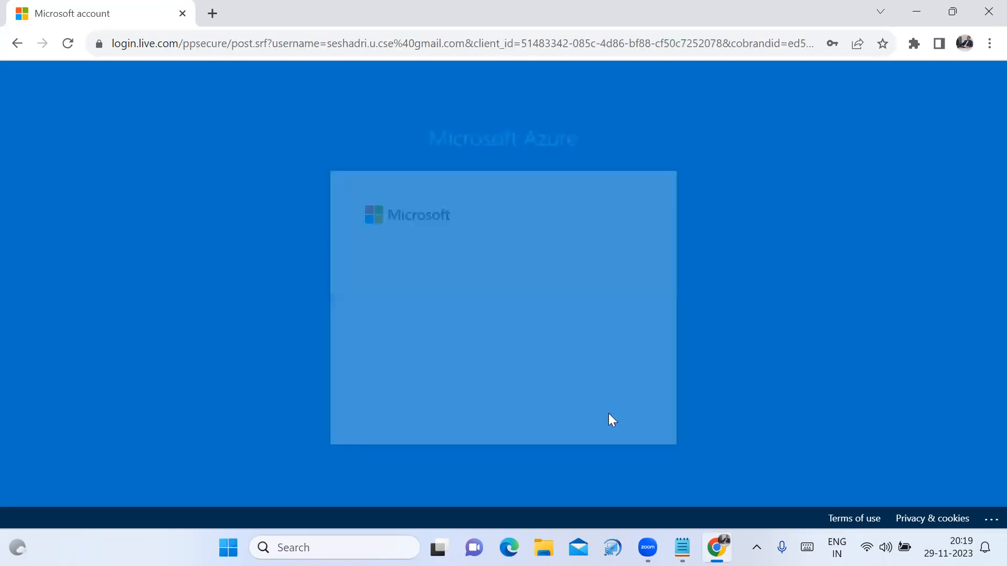
left_click(590, 402)
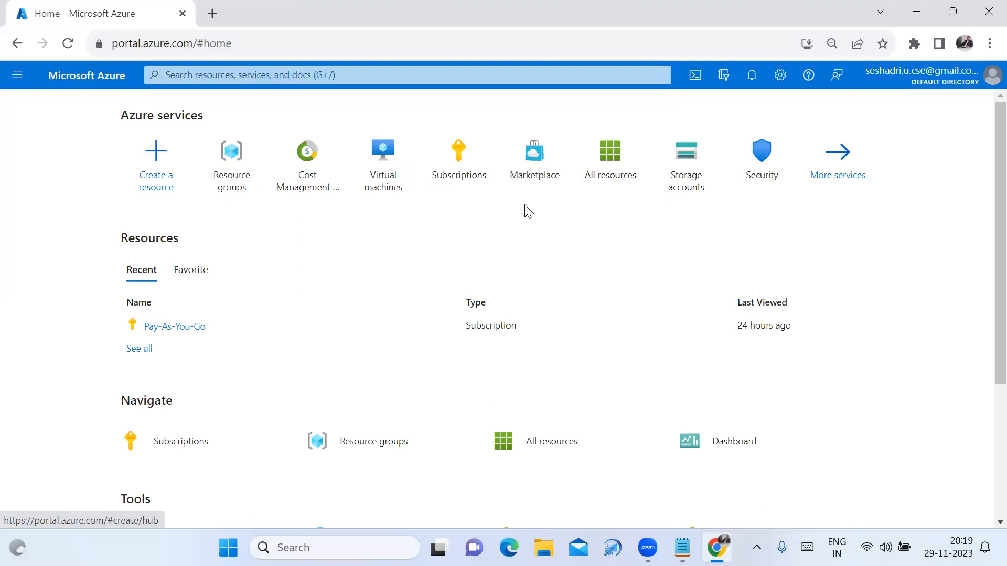
Step: Open the list of resource groups in the Azure portal
left_click(246, 184)
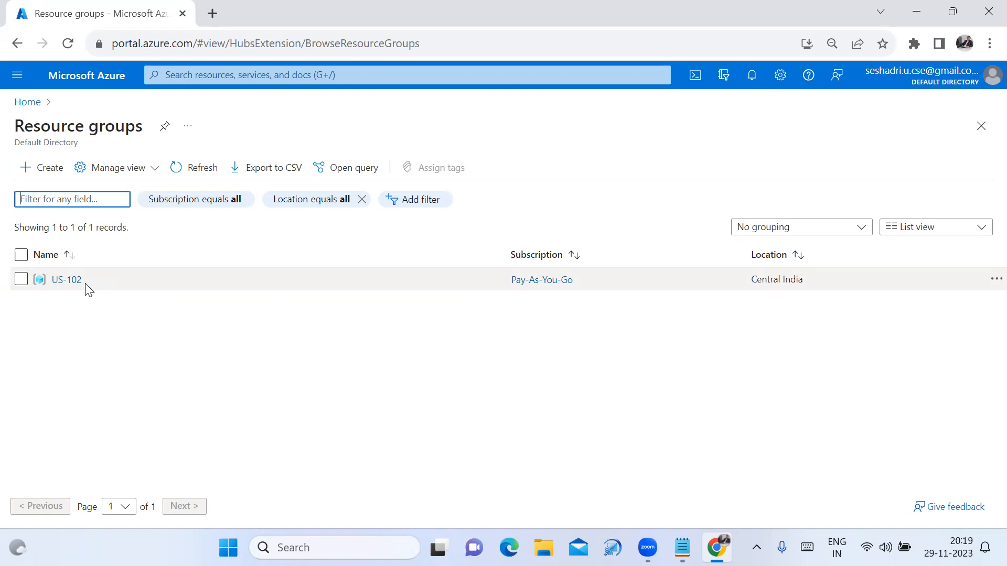
Step: Go to the virtual machines list and start creating a new Azure virtual machine
left_click(31, 104)
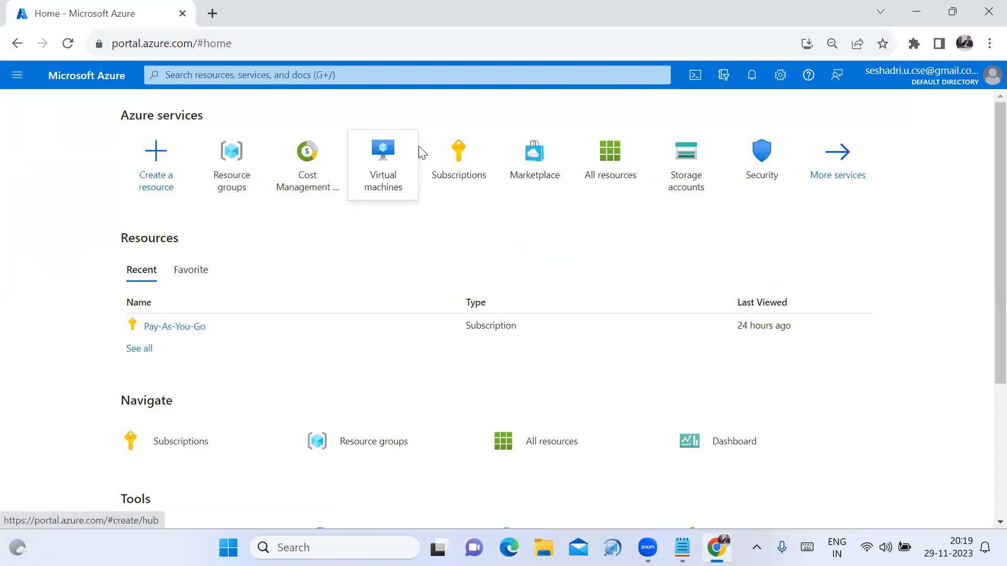
left_click(395, 163)
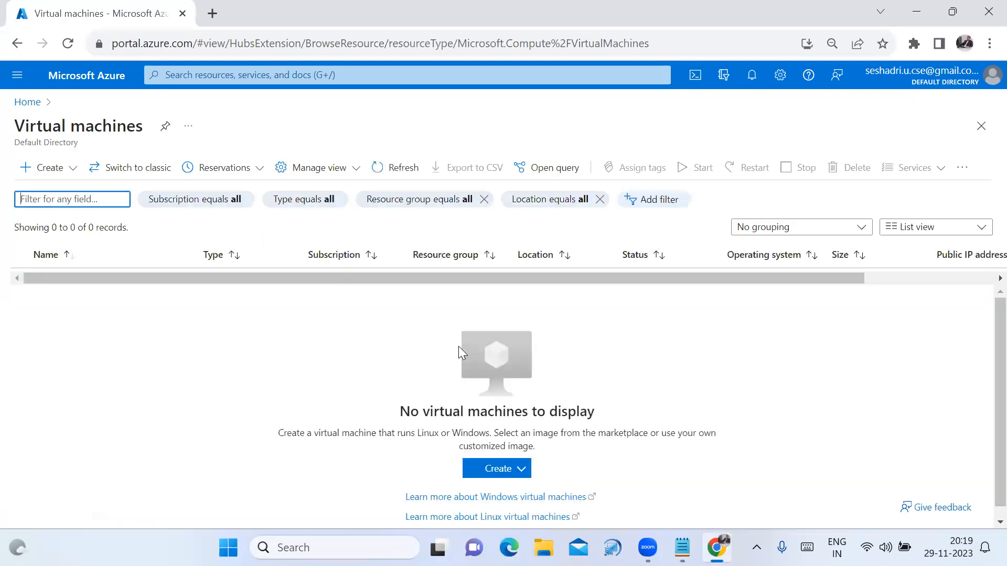
left_click(519, 468)
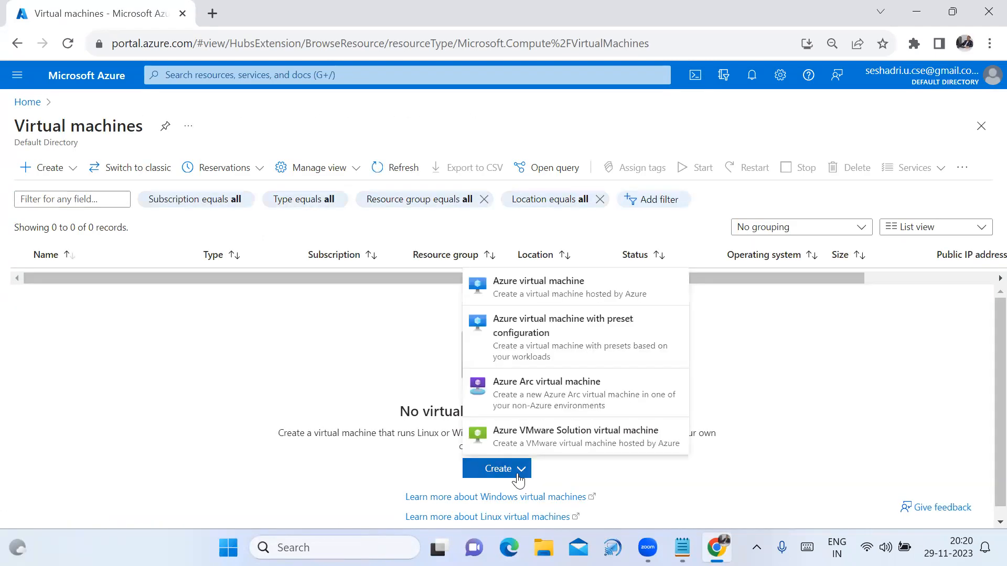
left_click(537, 284)
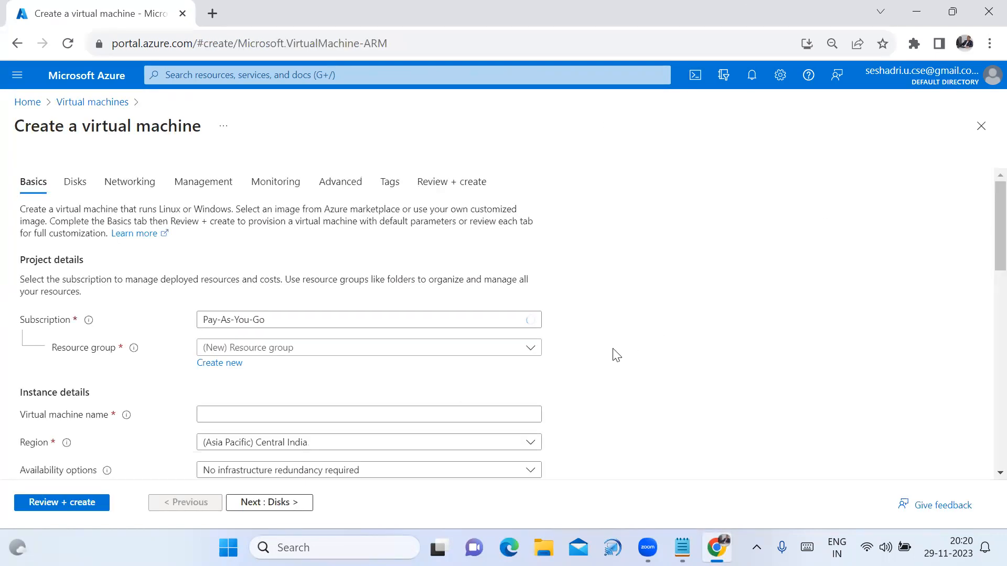
Step: Choose the existing resource group US-102 for the new virtual machine
scroll(613, 353, "down", 1)
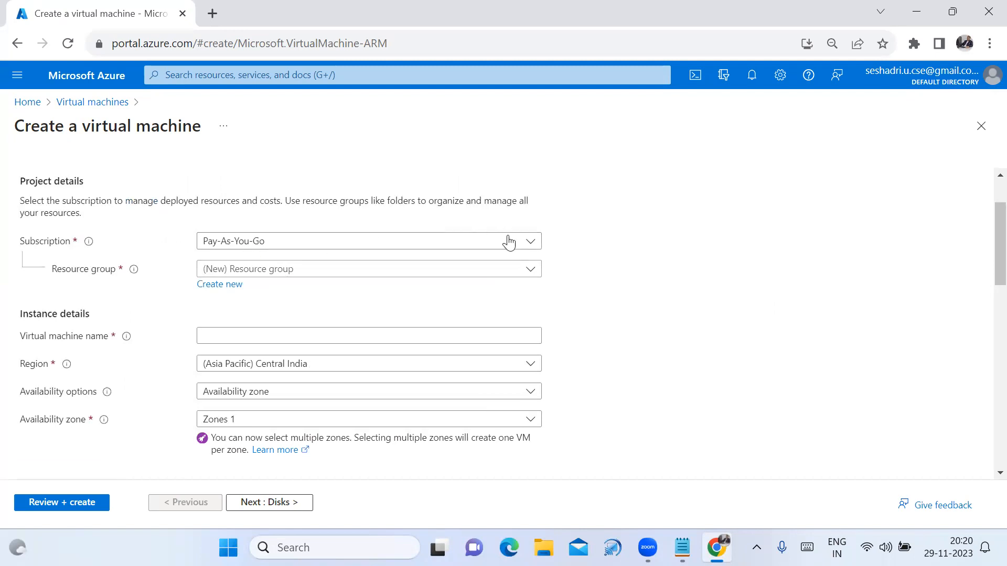
left_click(491, 274)
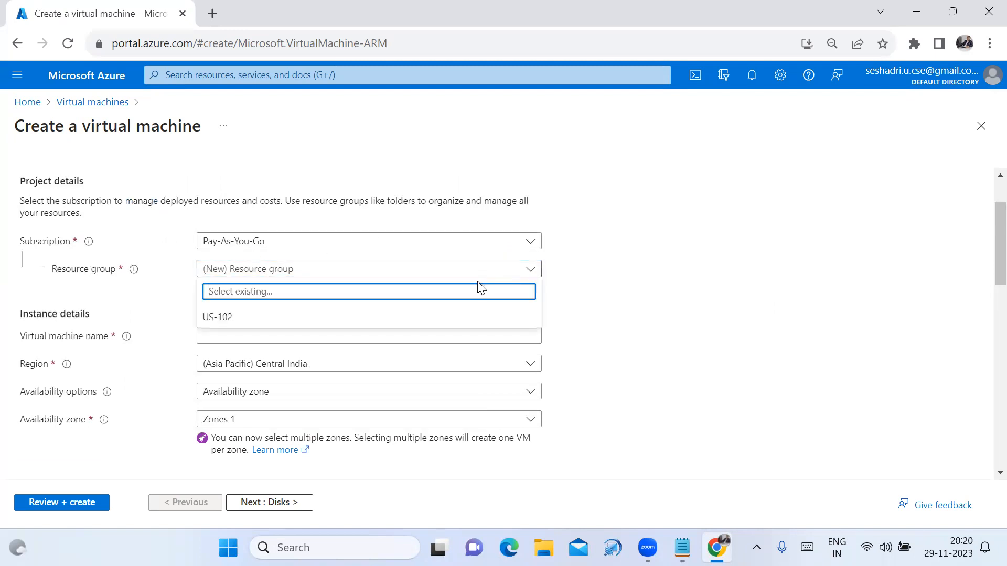
left_click(378, 317)
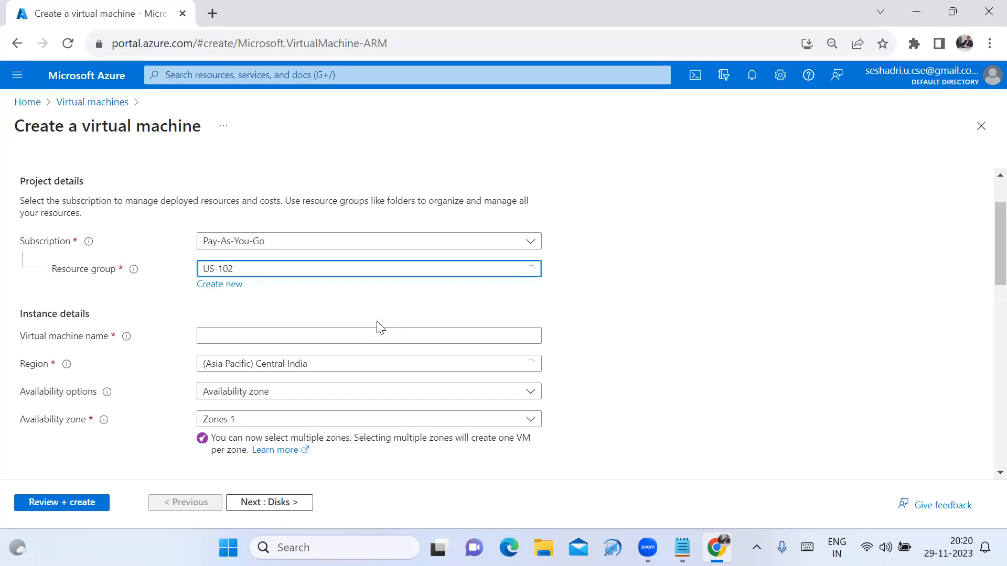
Step: Name the virtual machine "Linux-Server"
left_click(358, 343)
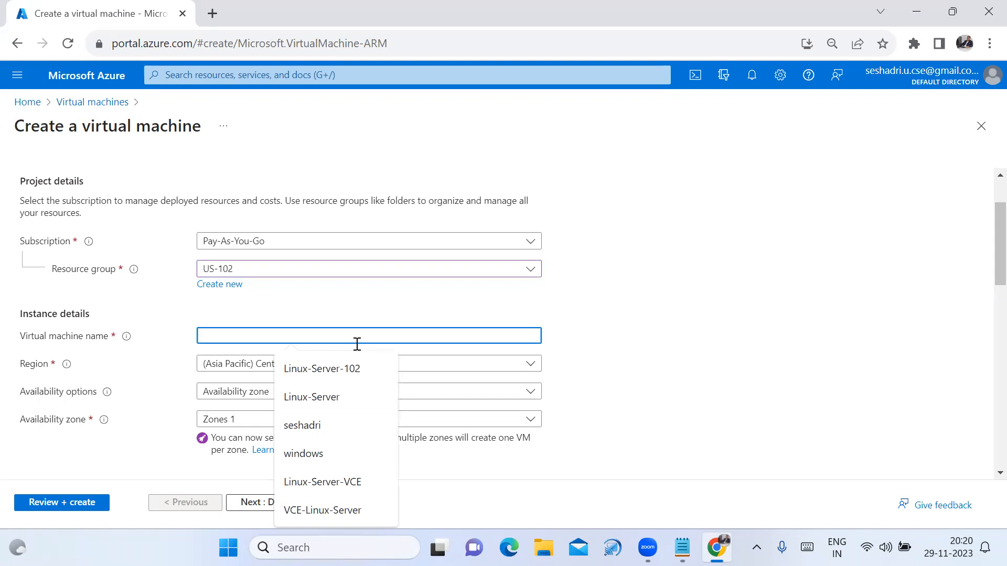
type("Linux-Ser")
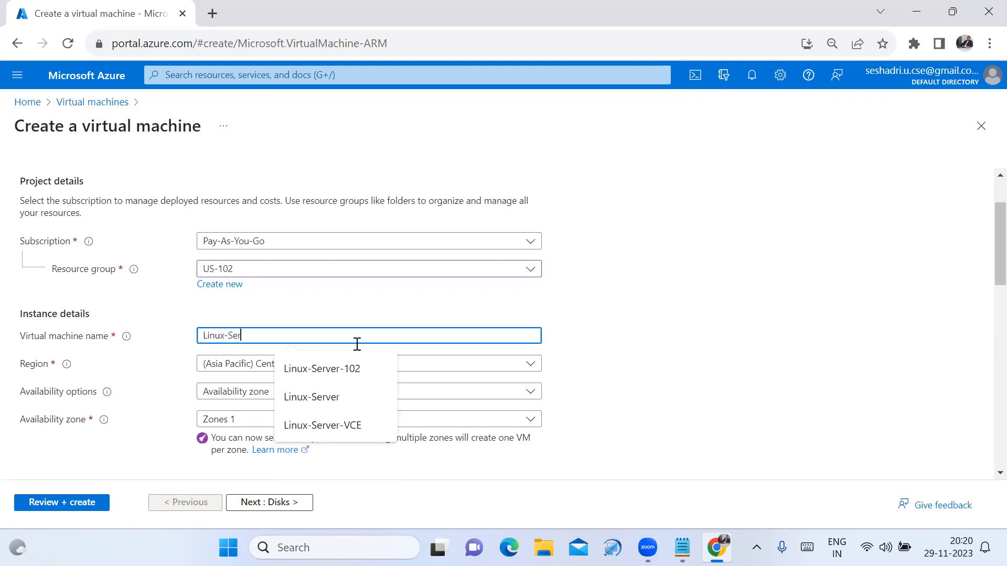
type("vedr")
key("BackSpace")
key("BackSpace")
type("r")
left_click(710, 252)
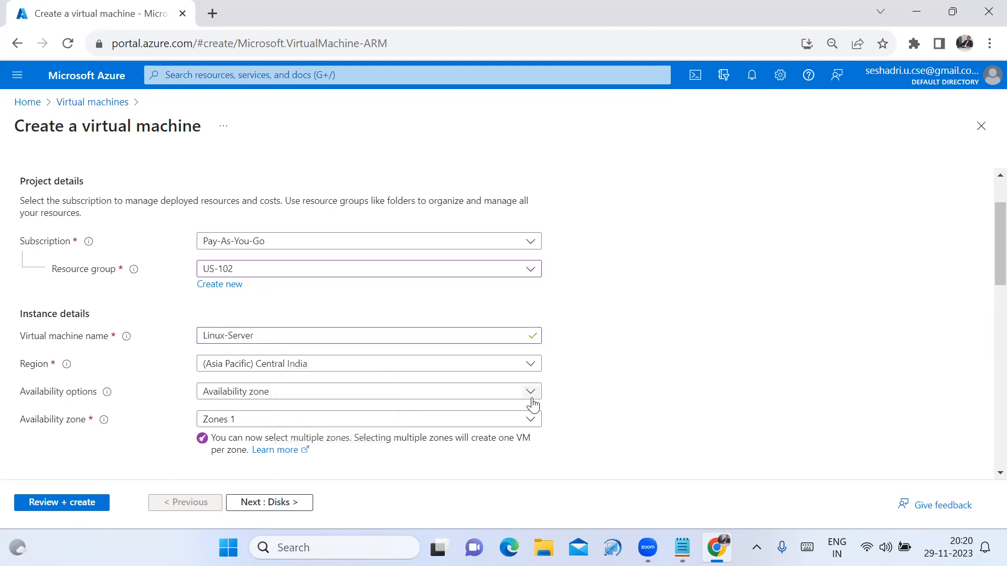
Step: Set the administrator account to password authentication with the username "vce"
scroll(578, 392, "down", 2)
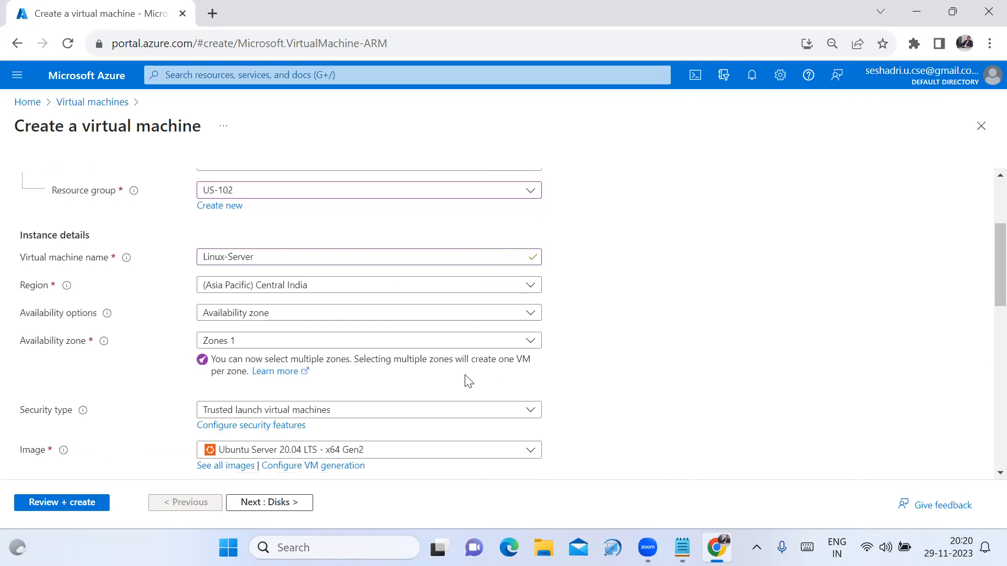
scroll(665, 363, "down", 2)
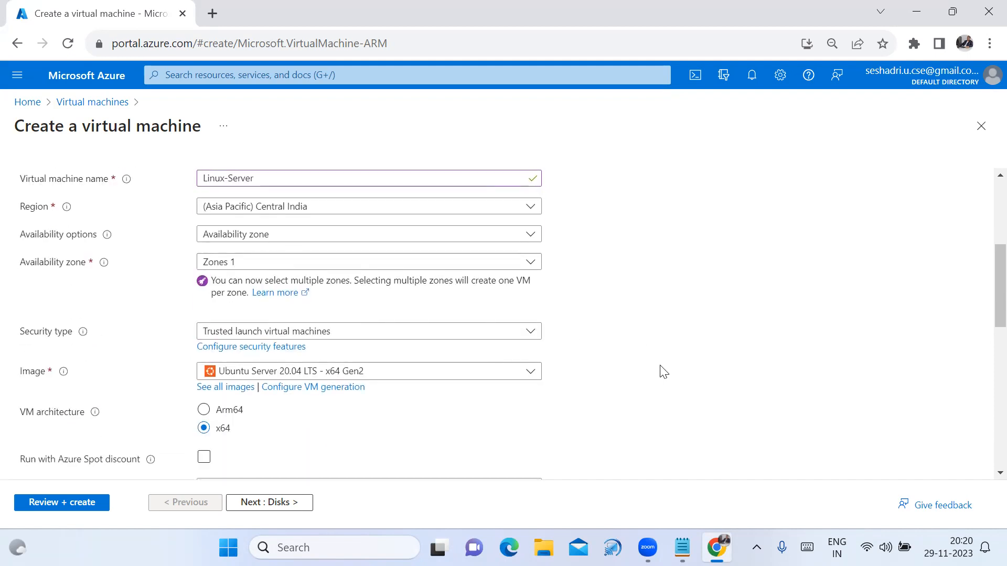
scroll(646, 380, "down", 2)
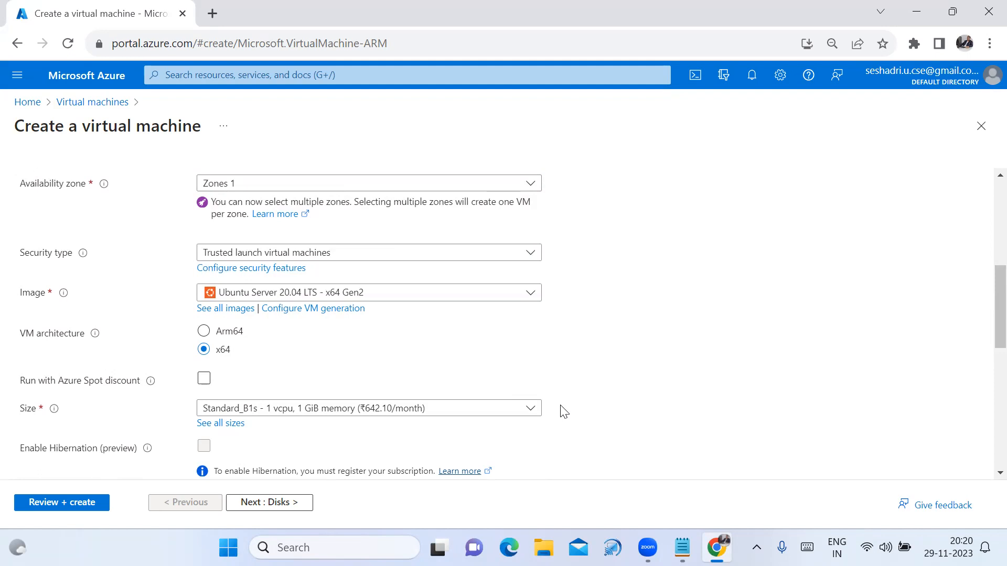
scroll(563, 411, "down", 3)
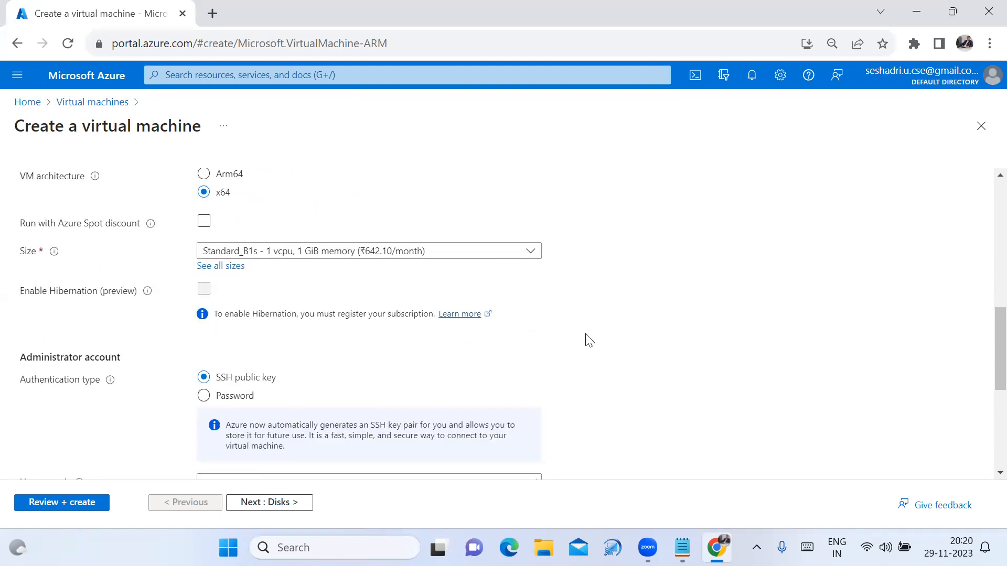
left_click(222, 403)
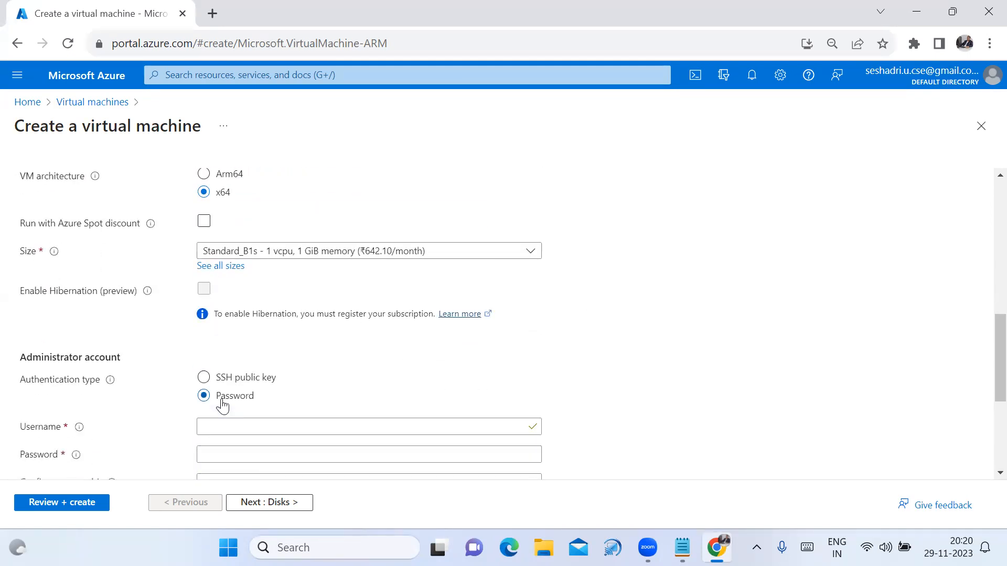
left_click(337, 422)
scroll(335, 399, "down", 2)
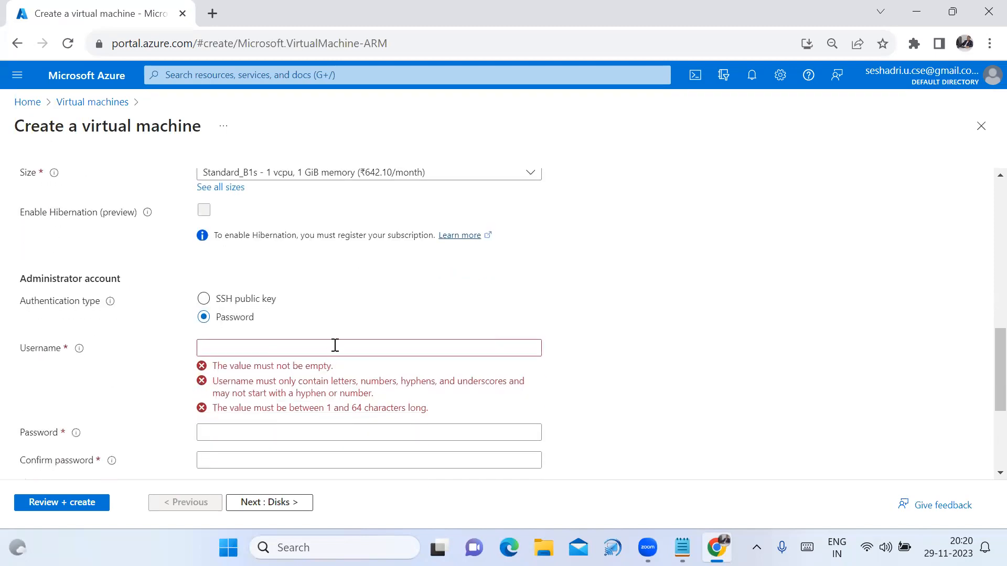
left_click(336, 346)
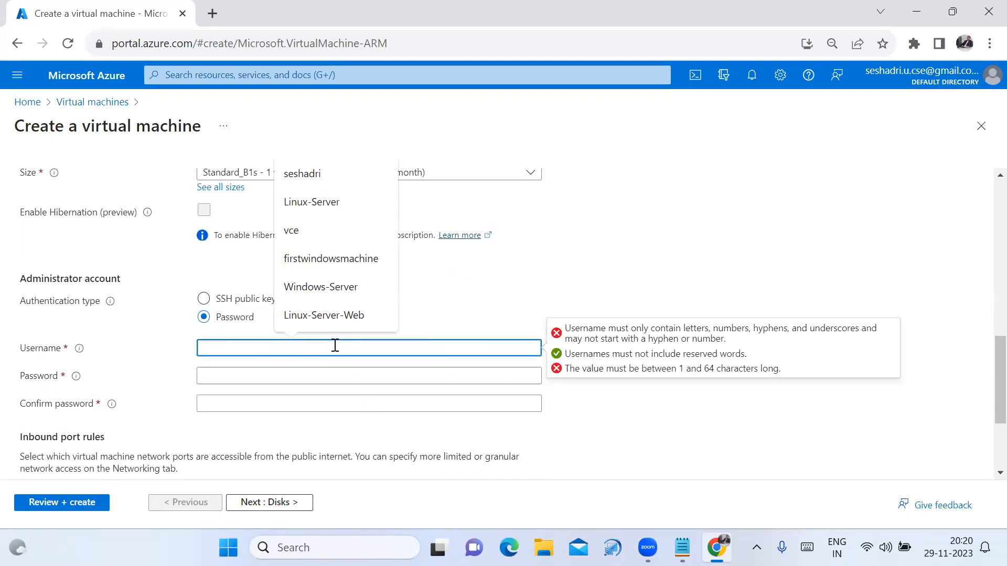
type("vce")
Step: Enter the administrator account password and repeat it in the confirmation field
left_click(323, 377)
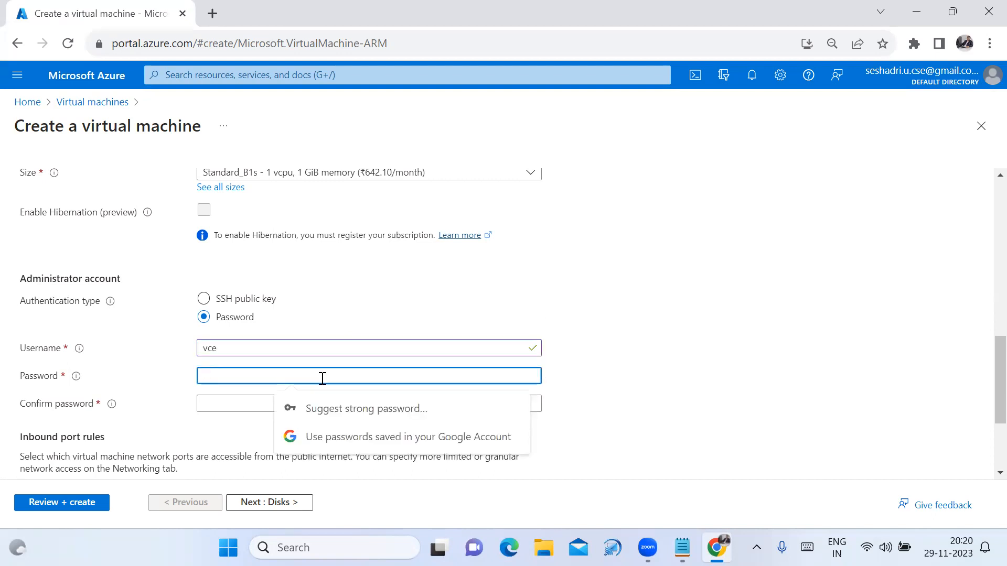
type("••••••••••••")
left_click(244, 404)
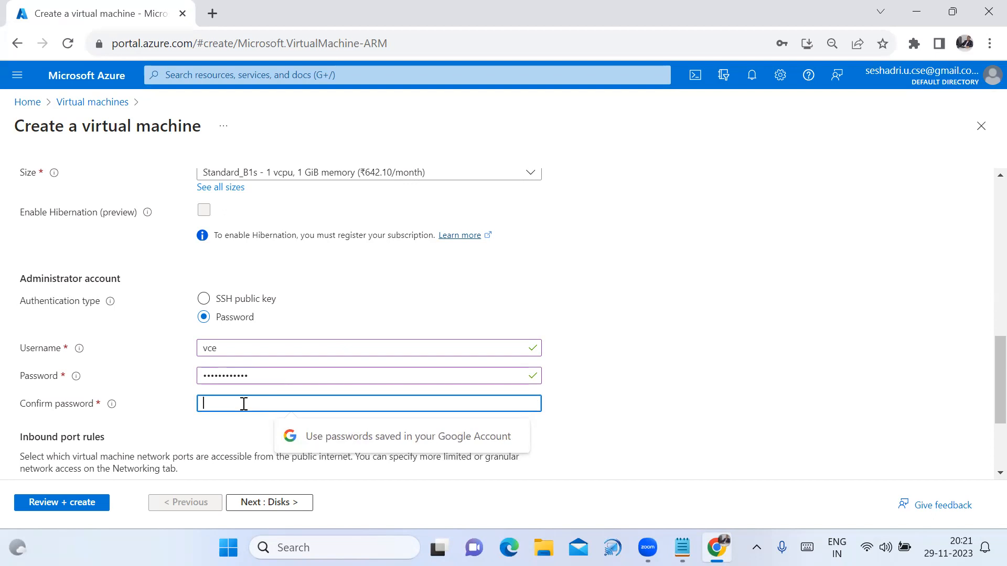
type("•••••••")
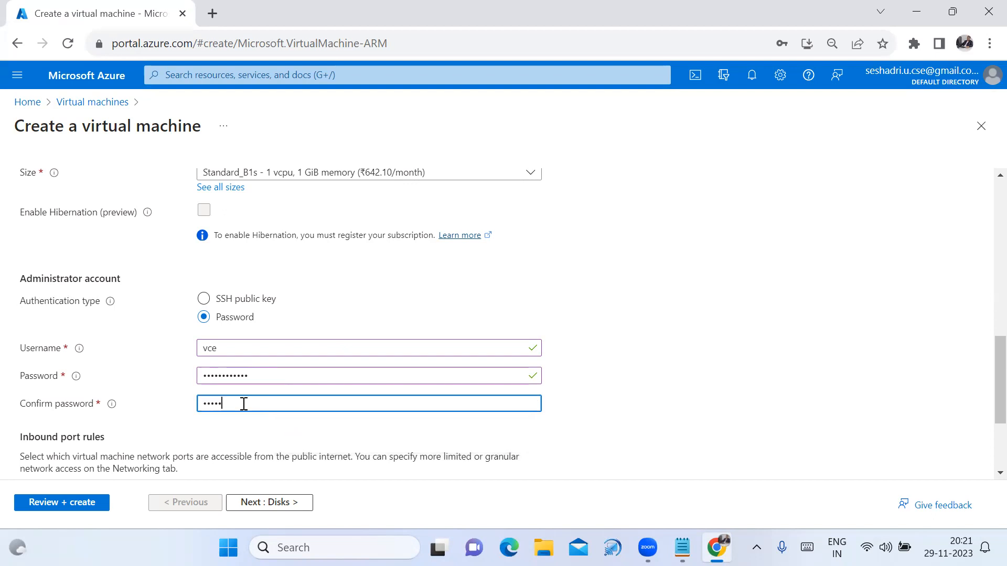
type("•••••")
left_click(667, 449)
scroll(656, 438, "down", 3)
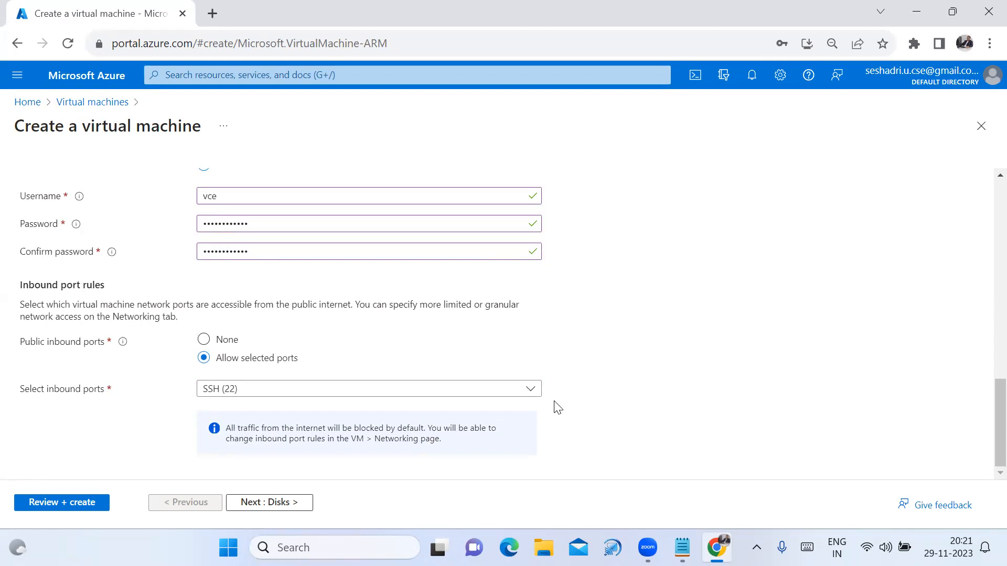
Step: Continue to the disk settings and mark the OS disk size with a freehand red check mark
left_click(282, 503)
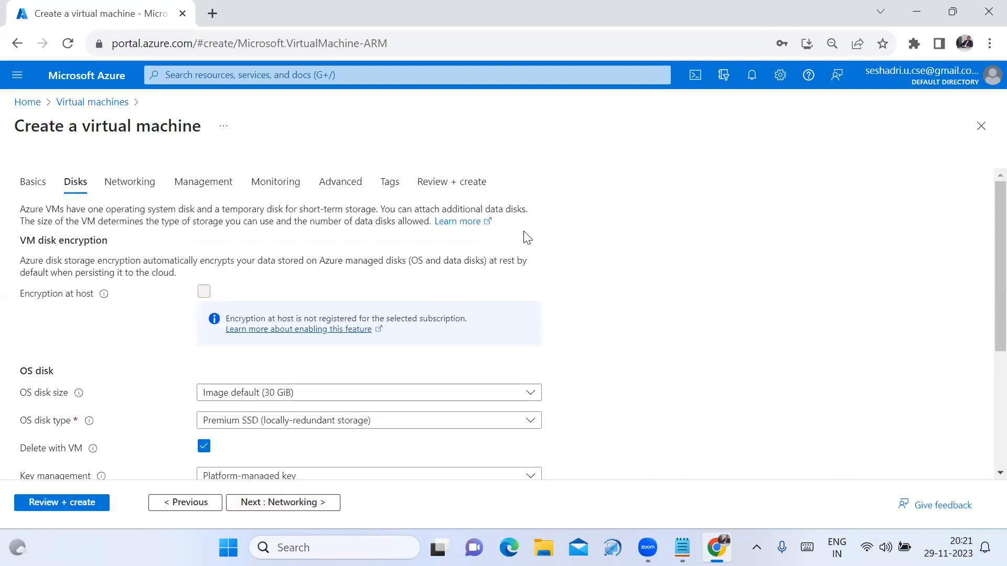
scroll(656, 305, "down", 1)
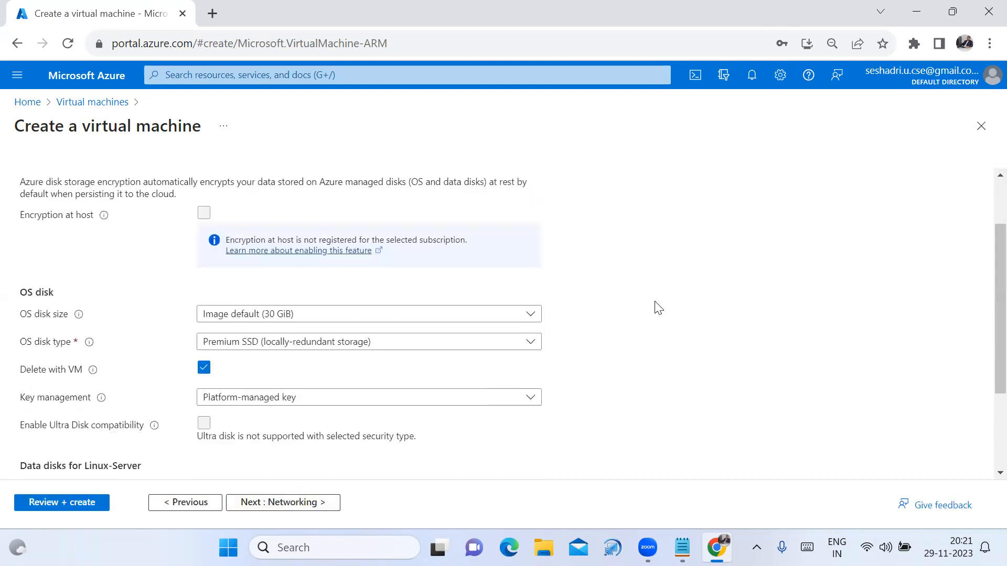
left_click(552, 78)
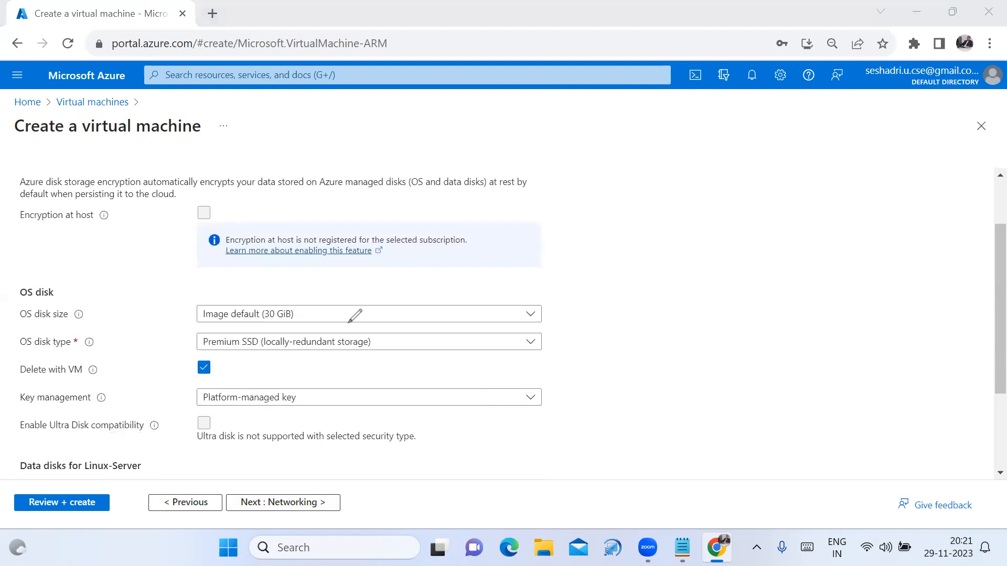
left_click_drag(348, 322, 411, 279)
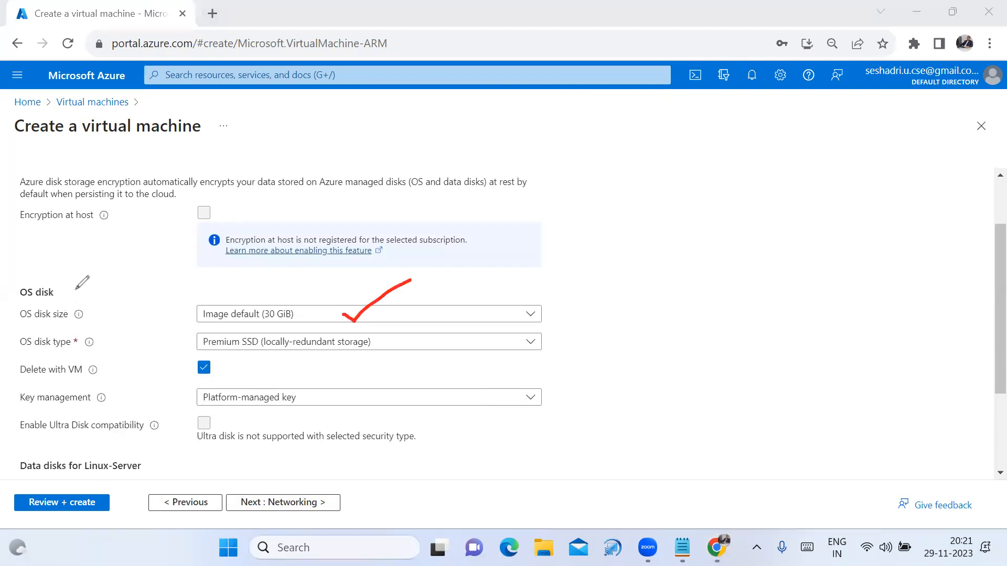
left_click(59, 391)
Step: Review and create the virtual machine, and dismiss the notification once the deployment is finished
left_click(69, 504)
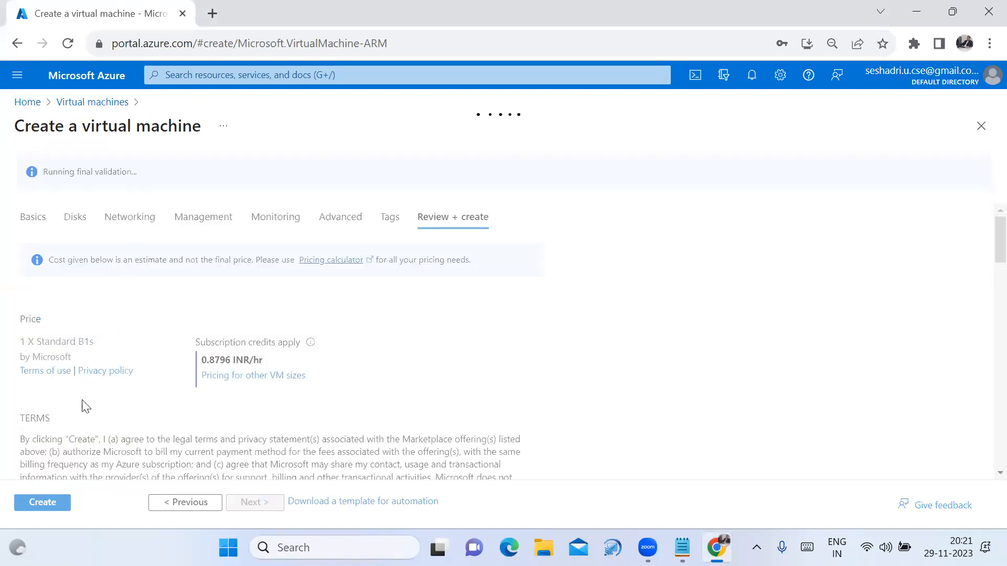
left_click(62, 503)
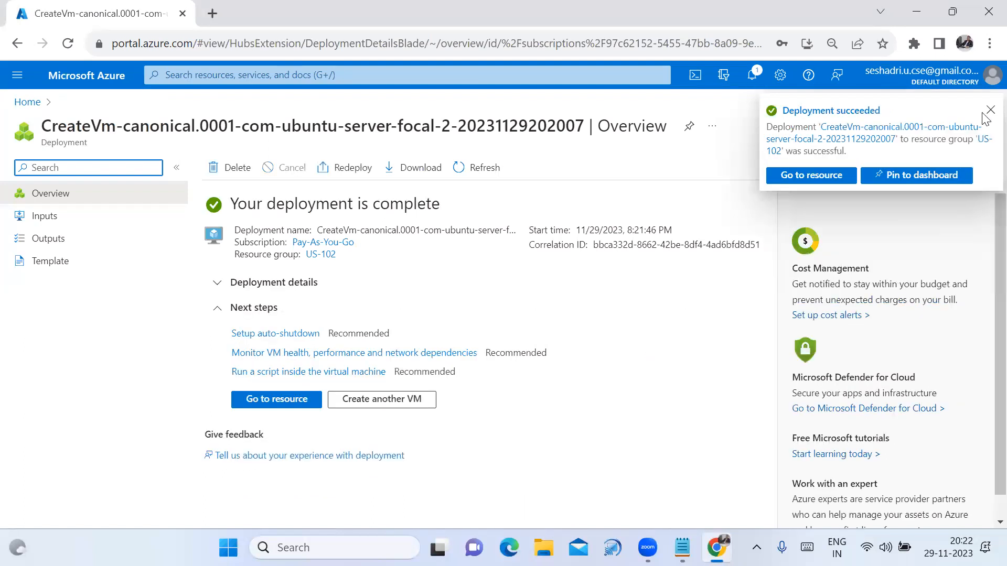
left_click(990, 112)
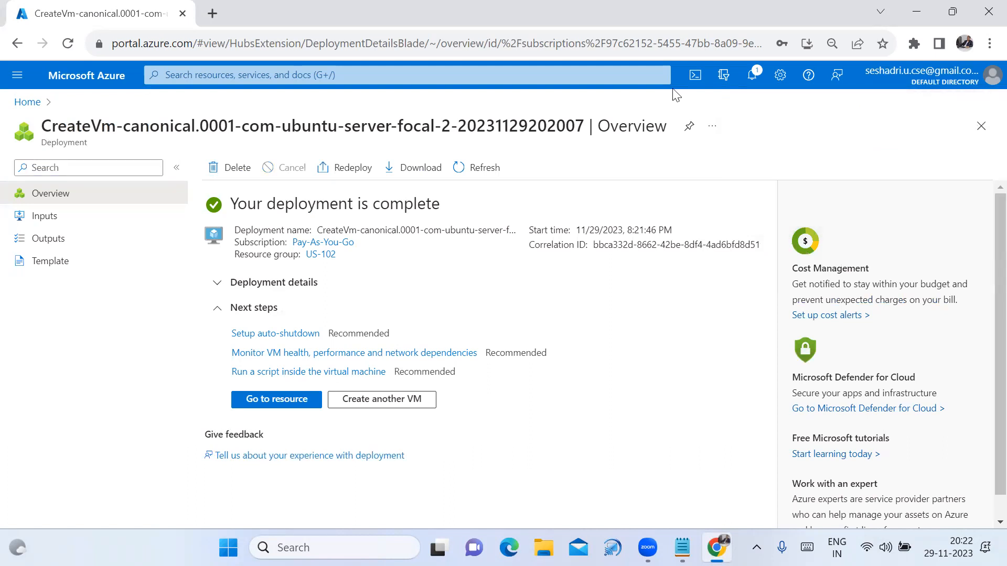
Step: Return to the virtual machines list and open the overview of Linux-Server
left_click(32, 104)
left_click(236, 160)
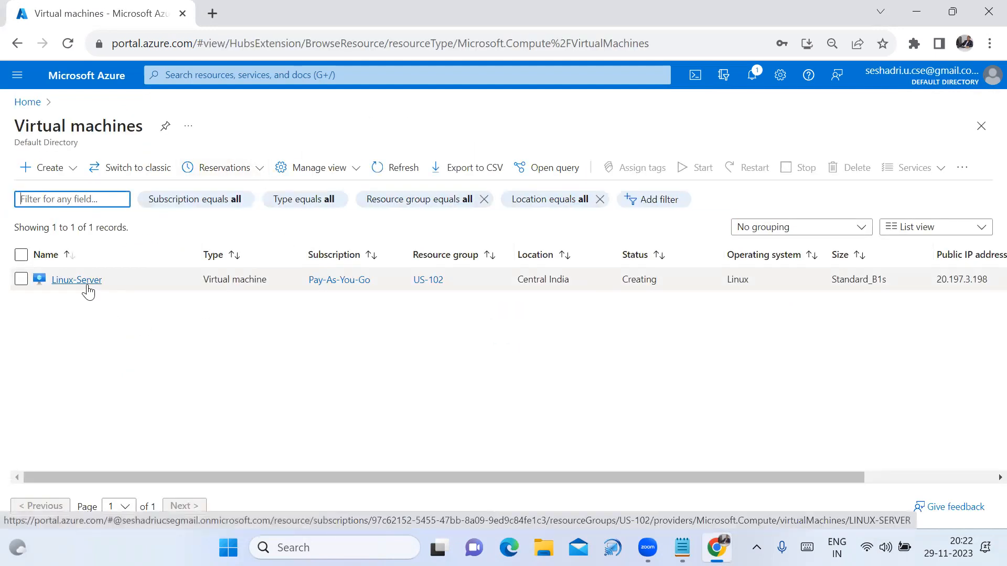
left_click(77, 280)
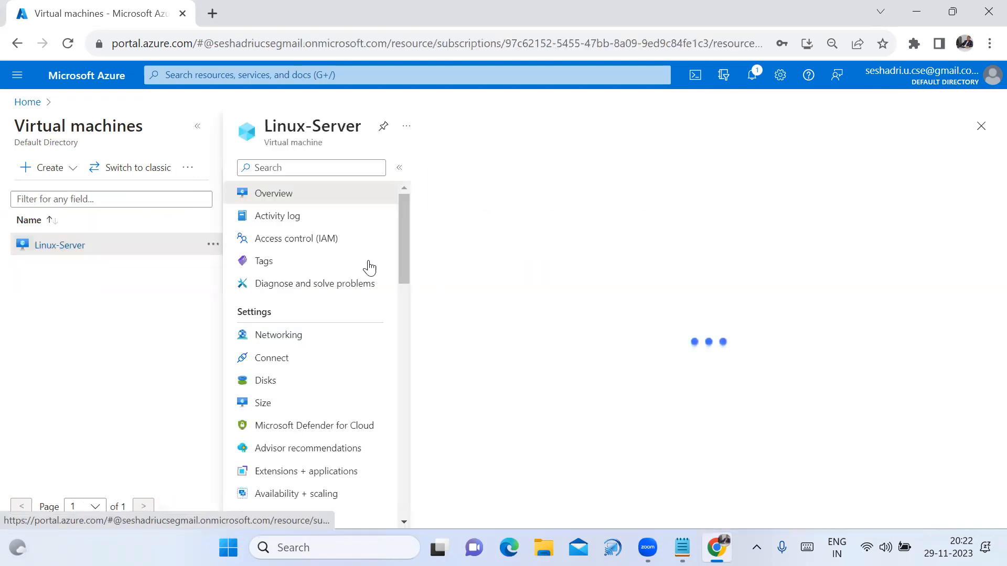
Step: Point out the virtual machine's size in the overview with a red check mark, and remove the mark again
left_click(538, 120)
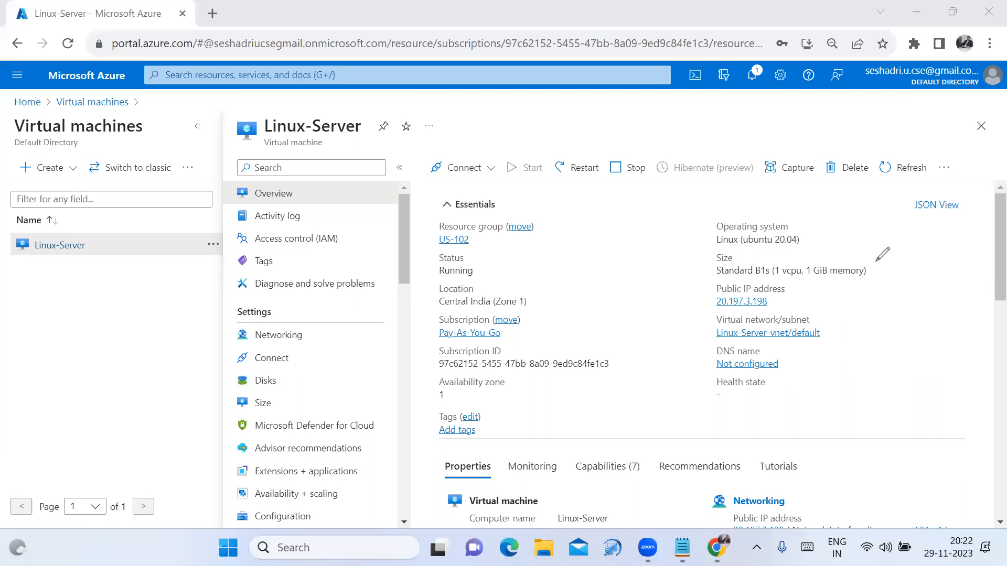
left_click_drag(873, 268, 927, 226)
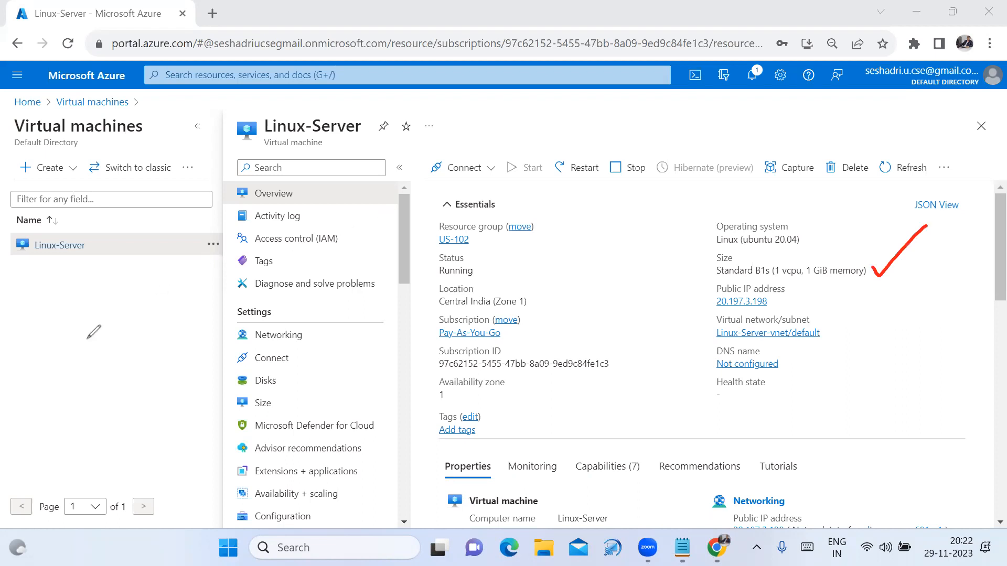
key("ctrl+z")
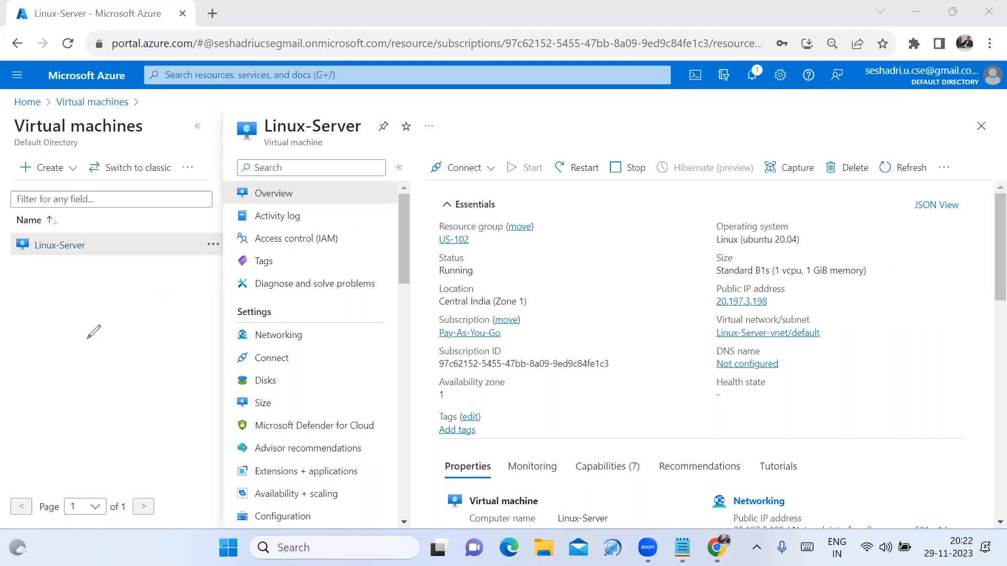
Step: Open the disks of Linux-Server and mark the OS disk's size with a red check mark
left_click(273, 387)
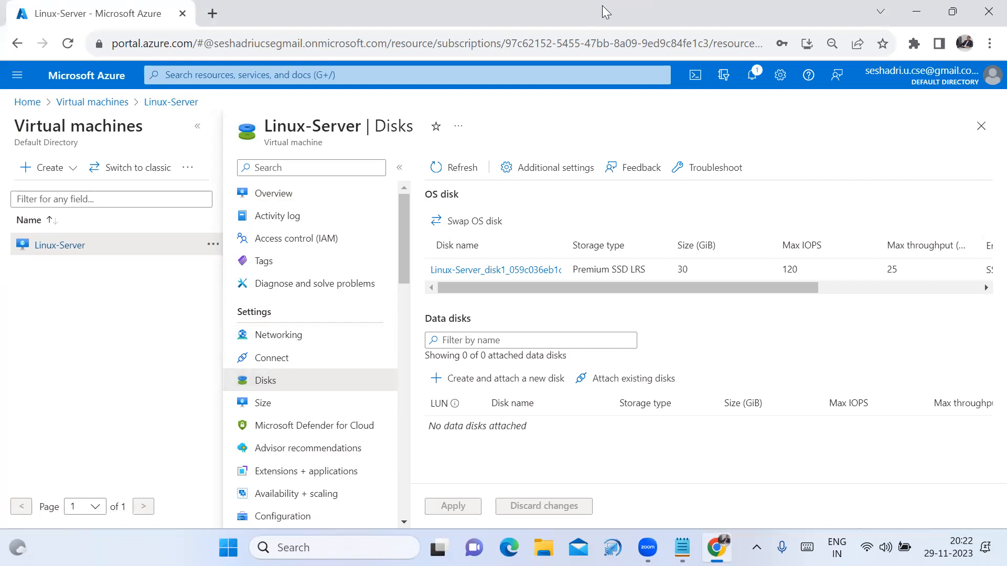
left_click_drag(688, 272, 740, 214)
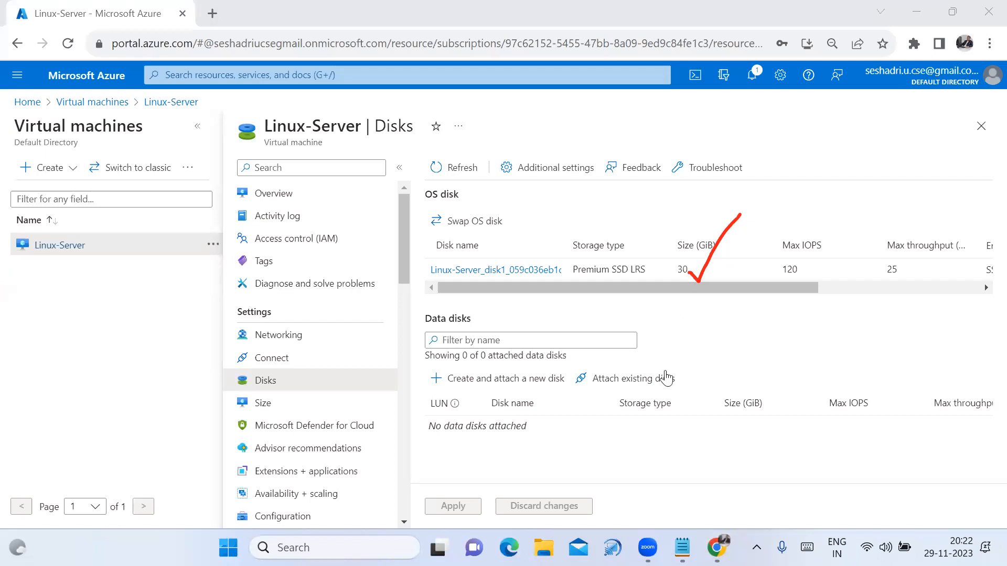
Step: Switch to the Notepad notes and highlight the scale-up targets: CPU 2, RAM 8GB and HDD 60GB
left_click(681, 547)
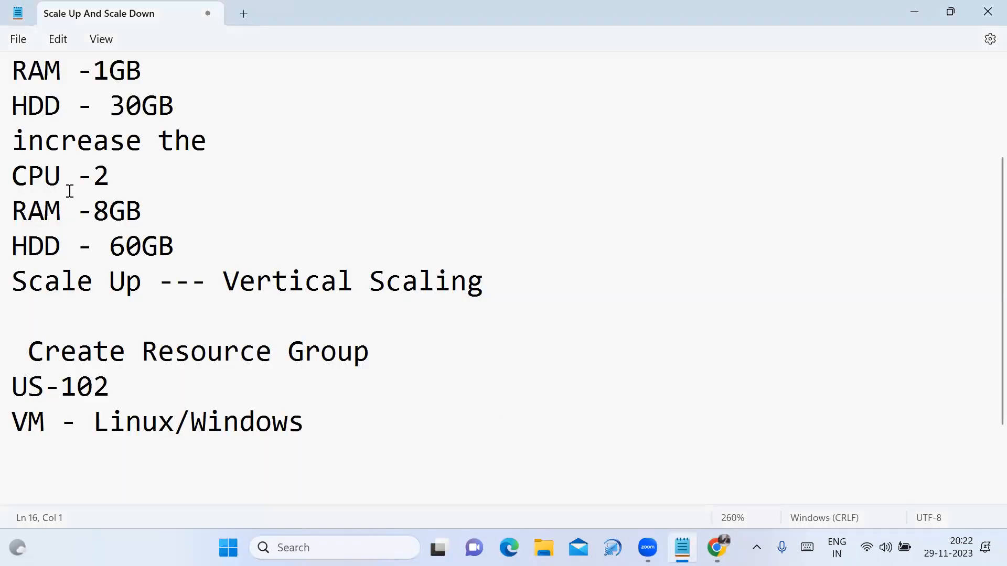
left_click_drag(94, 177, 110, 179)
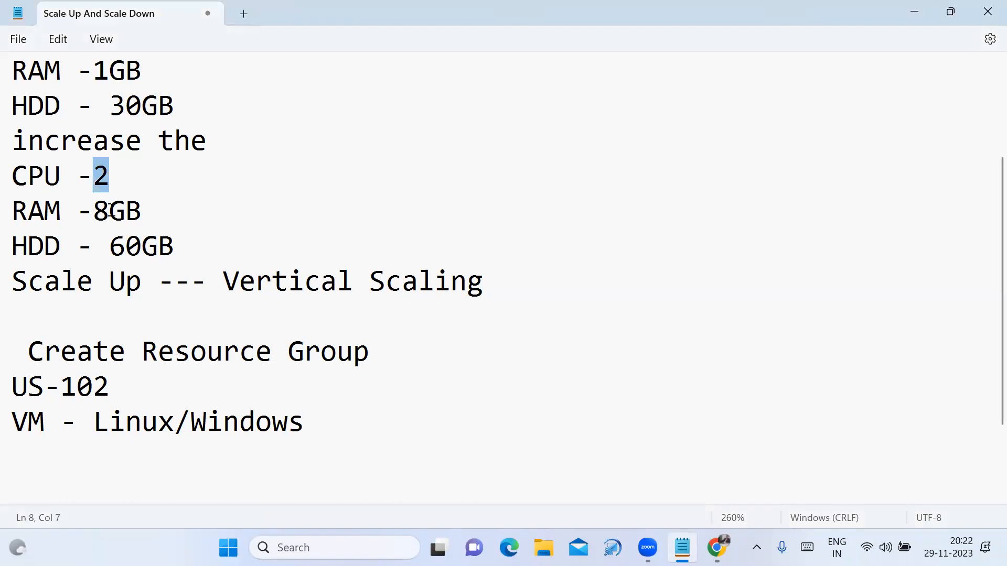
left_click_drag(99, 213, 138, 211)
left_click_drag(110, 247, 208, 249)
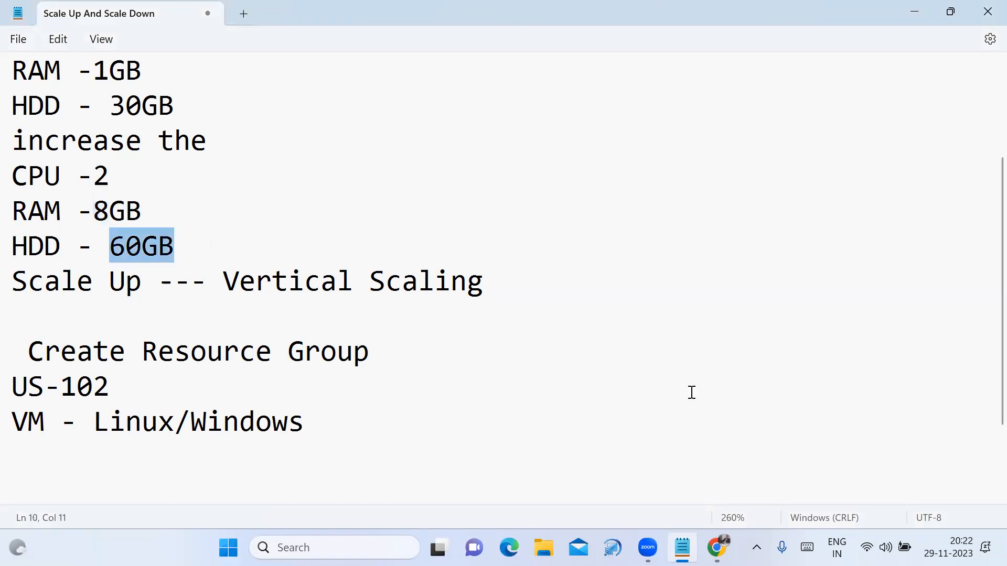
Step: Switch back to Chrome, reopen Linux-Server from the virtual machines list, and stop the virtual machine
left_click(716, 547)
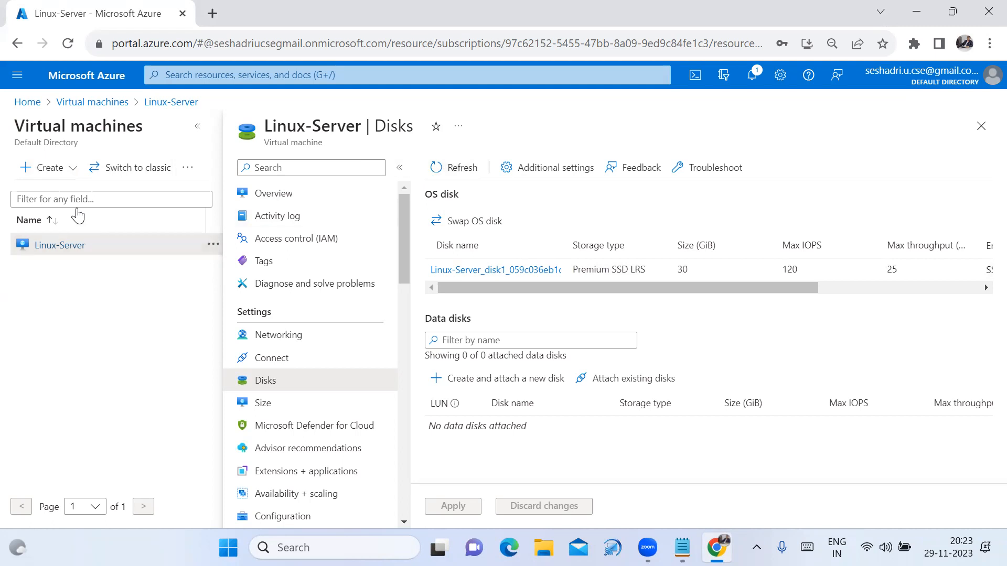
left_click(79, 104)
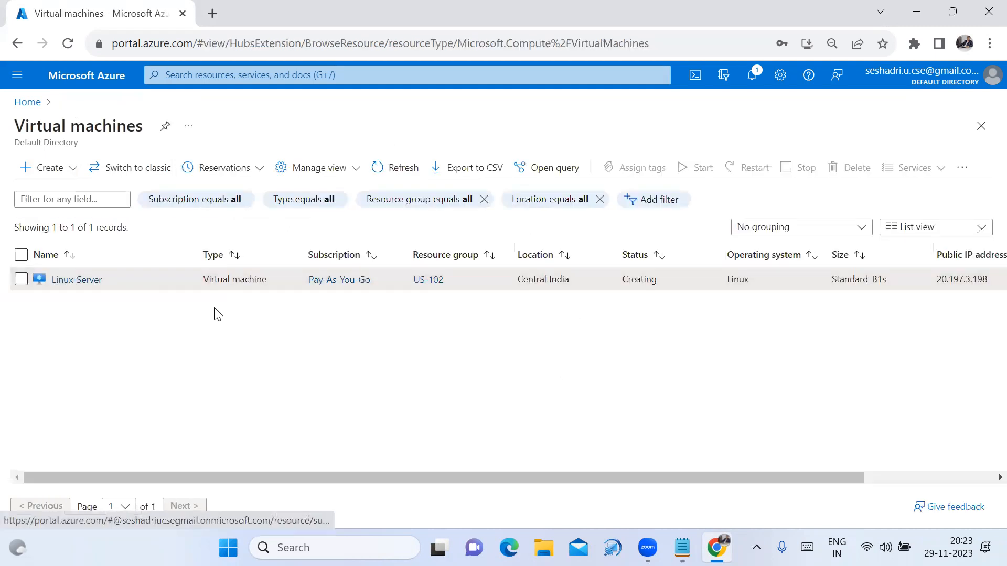
left_click(73, 280)
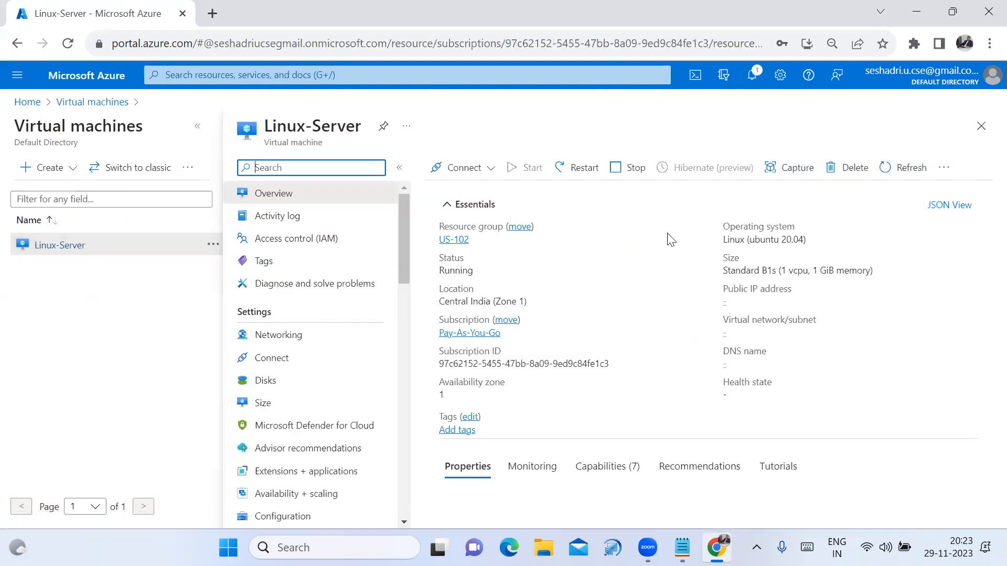
left_click(617, 169)
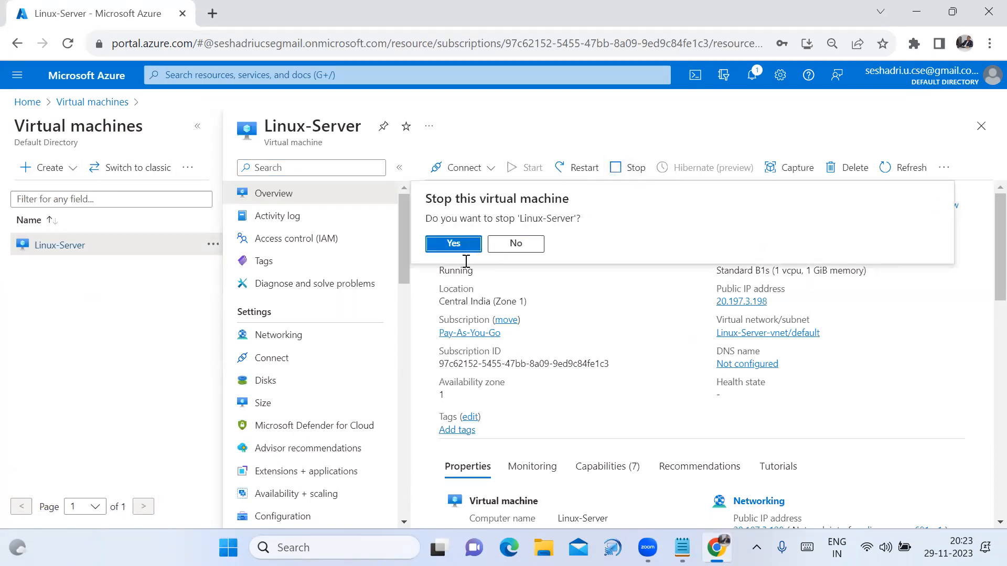
left_click(454, 245)
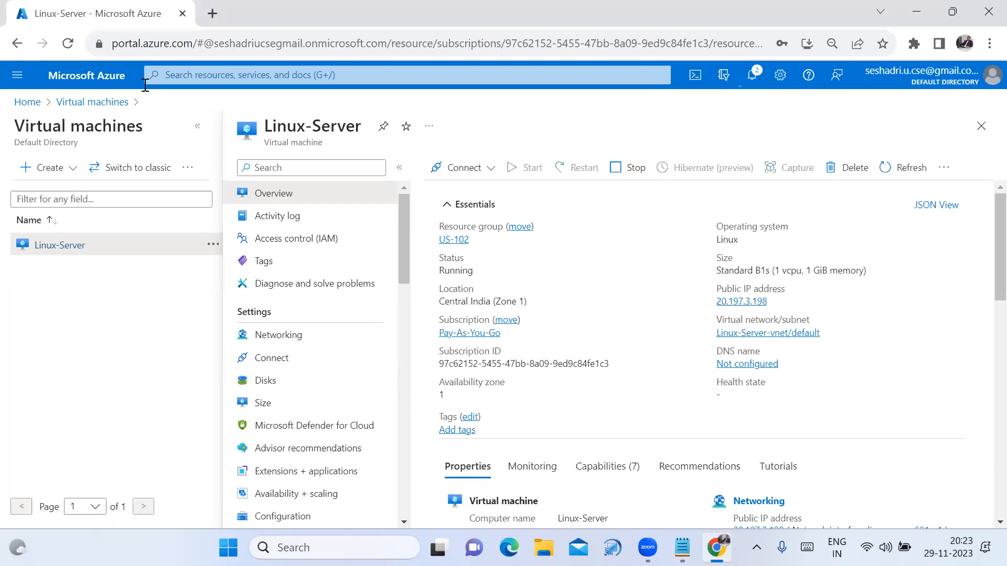
Step: Return to the virtual machines list, check the notifications for the stop operation, and reload the page to update the status
left_click(97, 102)
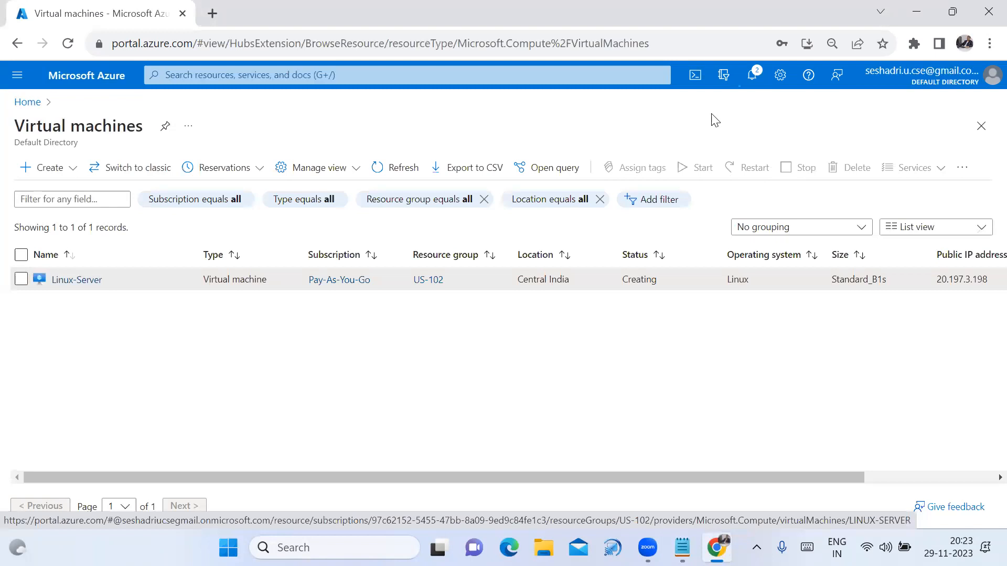
left_click(759, 85)
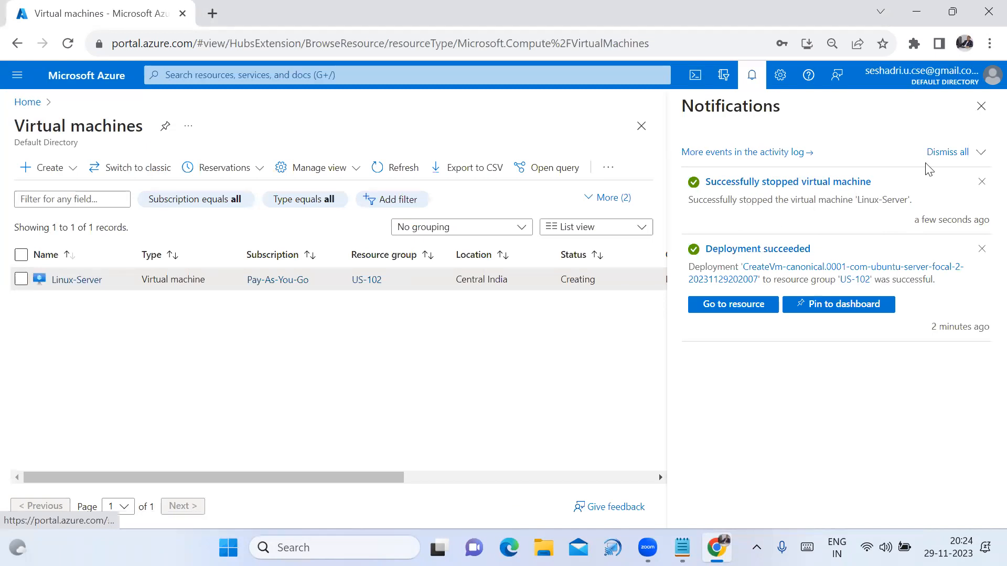
left_click(981, 107)
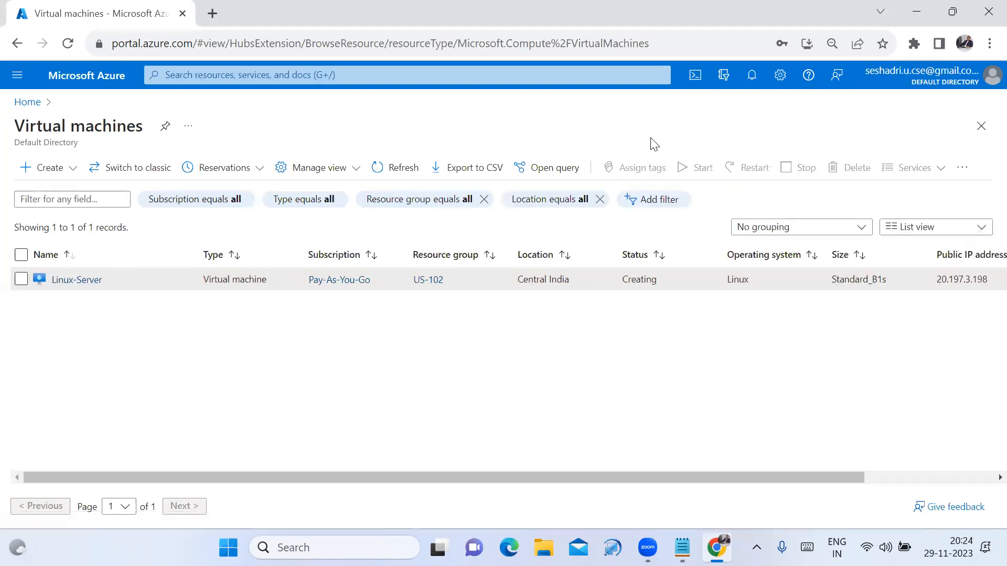
left_click(67, 43)
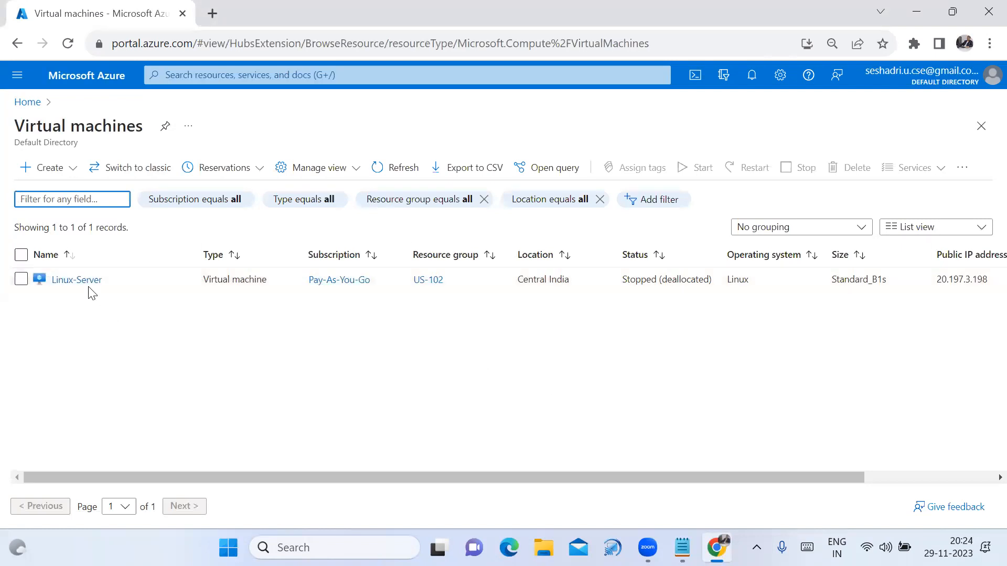
Step: Open the size settings of Linux-Server, and recheck the target CPU and RAM in the Notepad notes before returning to Chrome
left_click(77, 280)
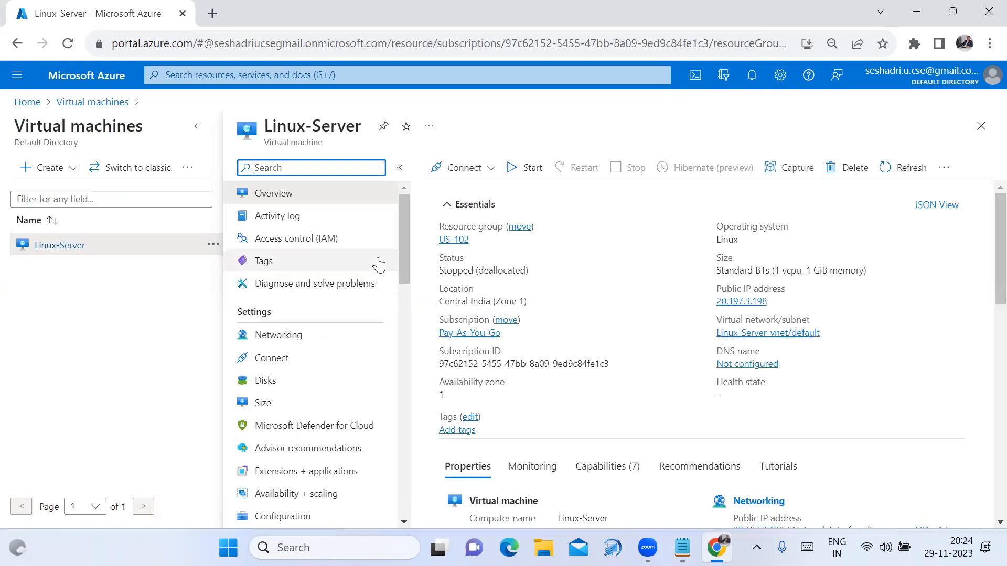
left_click(271, 414)
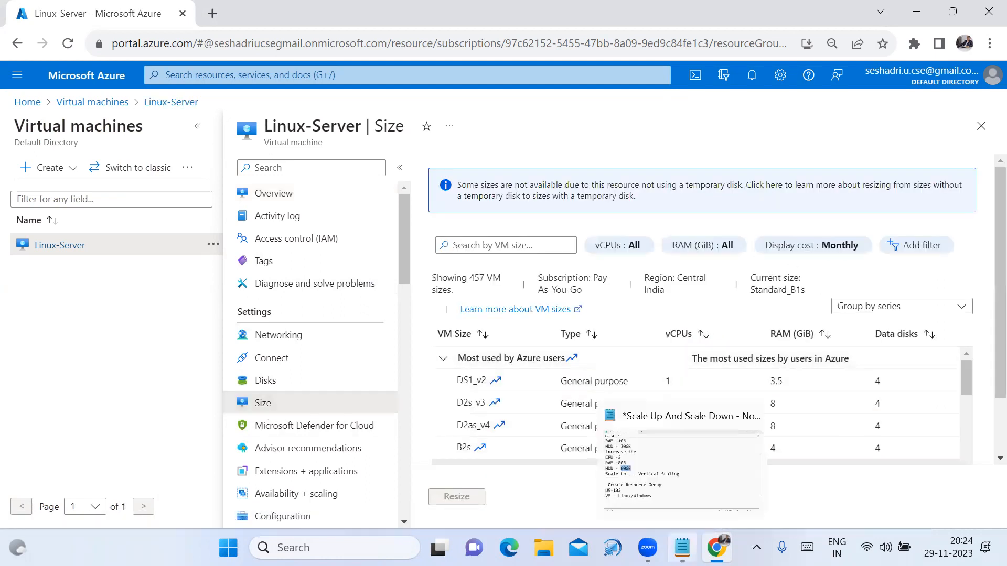
left_click(682, 548)
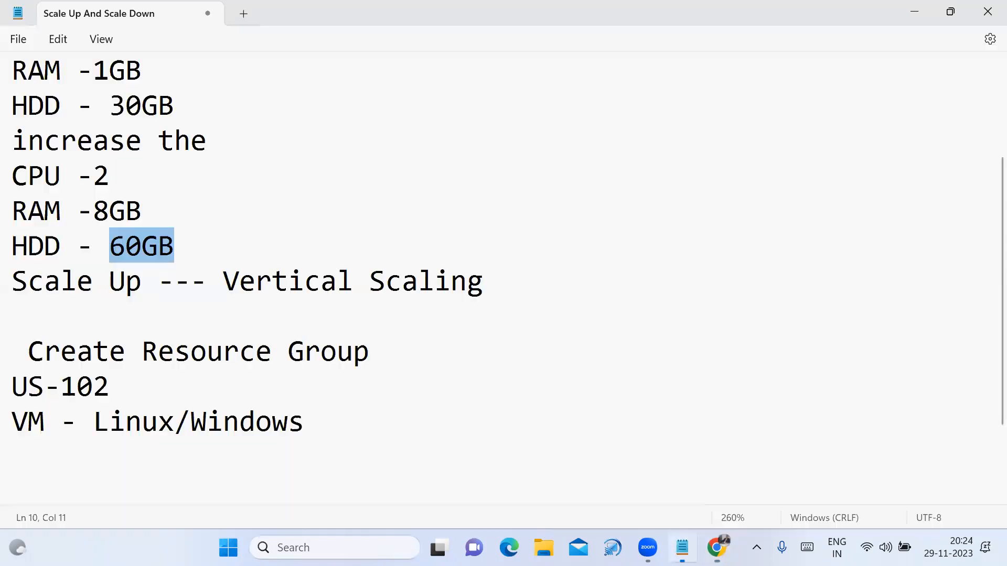
left_click(193, 176)
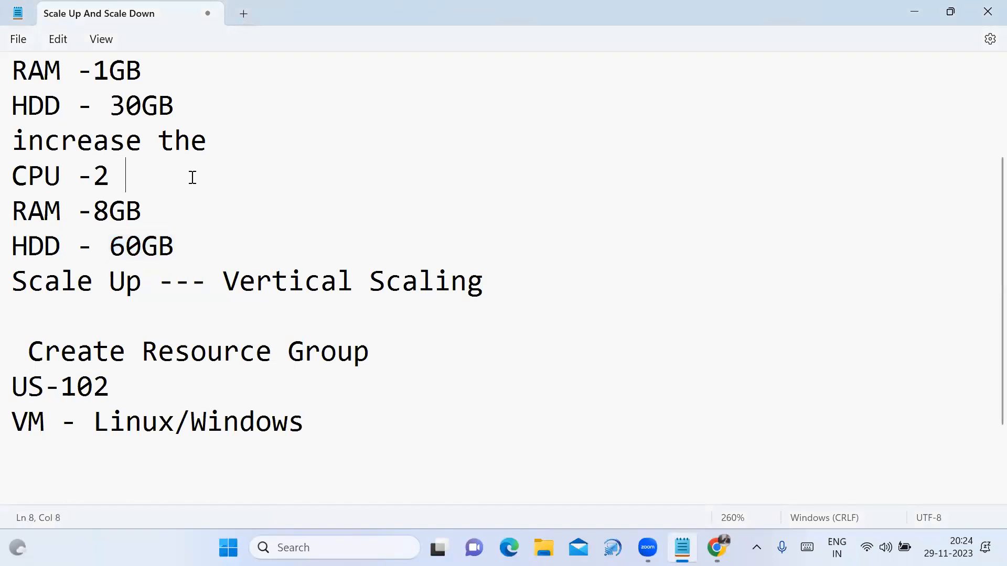
type("3")
key("Down")
type("5")
mouse_move(716, 548)
left_click(707, 469)
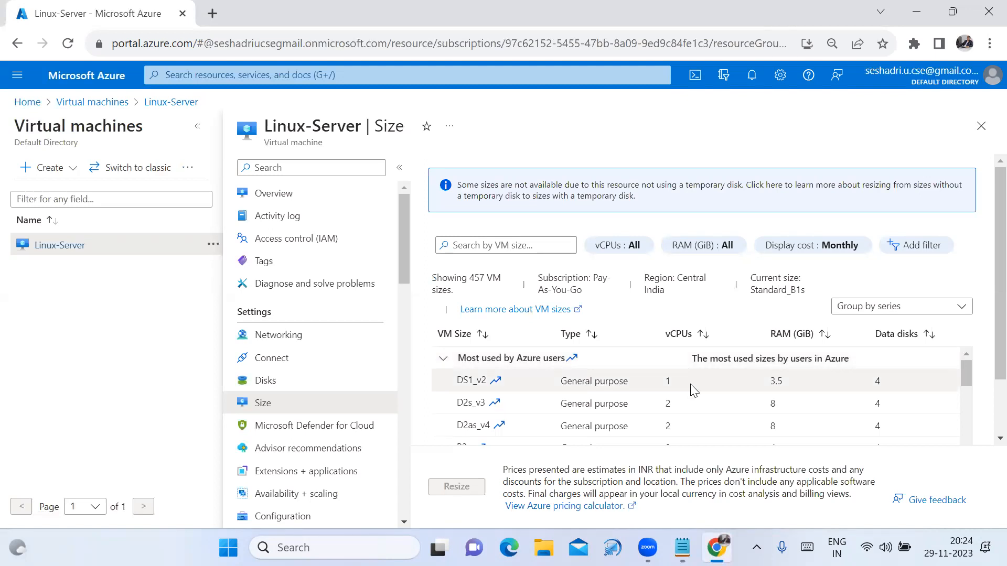
Step: Find the B2ms size in the list and point out its vCPU and RAM values with check marks
scroll(691, 393, "down", 3)
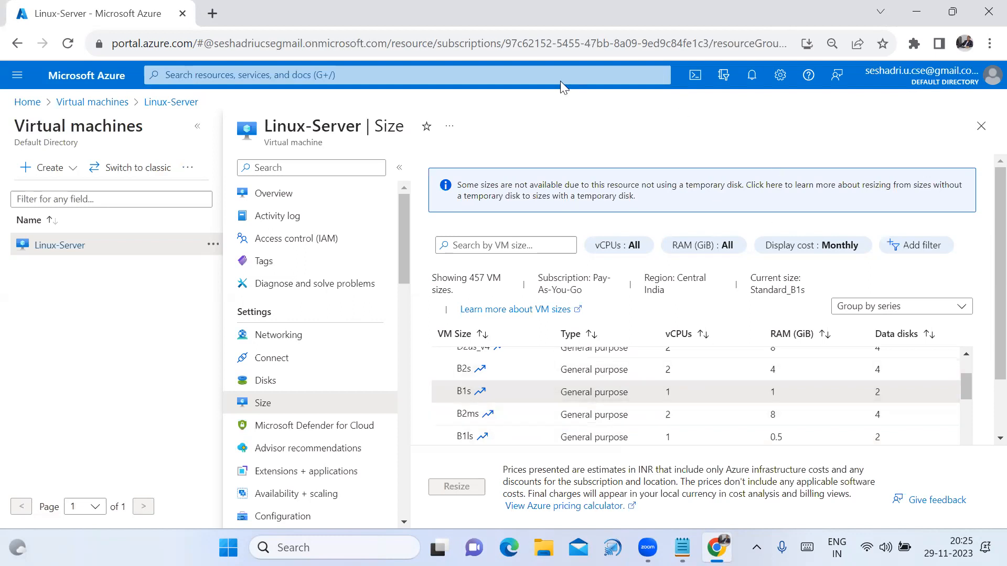
left_click_drag(682, 414, 712, 387)
left_click_drag(785, 421, 846, 368)
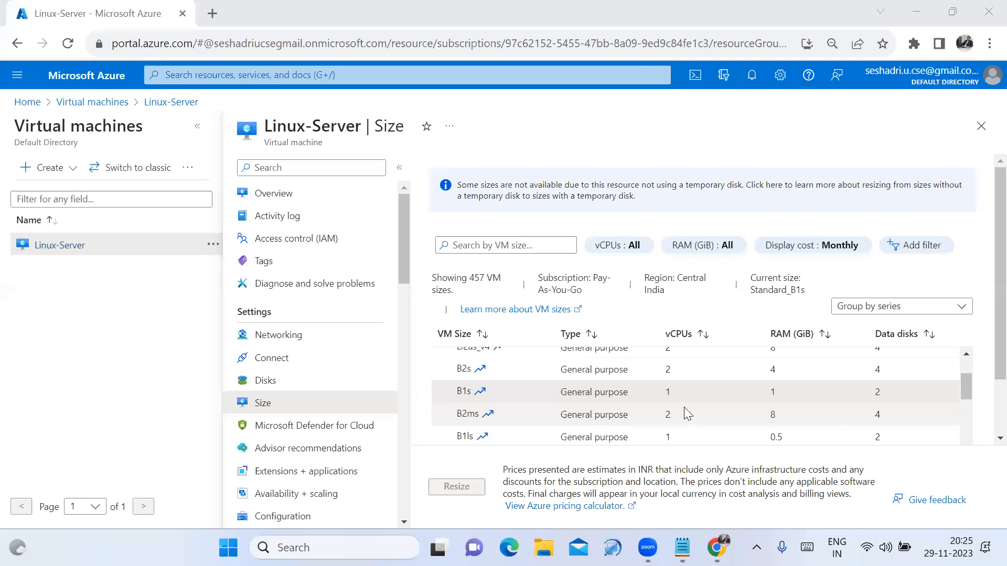
Step: Resize Linux-Server to B2ms and dismiss the notification once the resize is finished
left_click(489, 419)
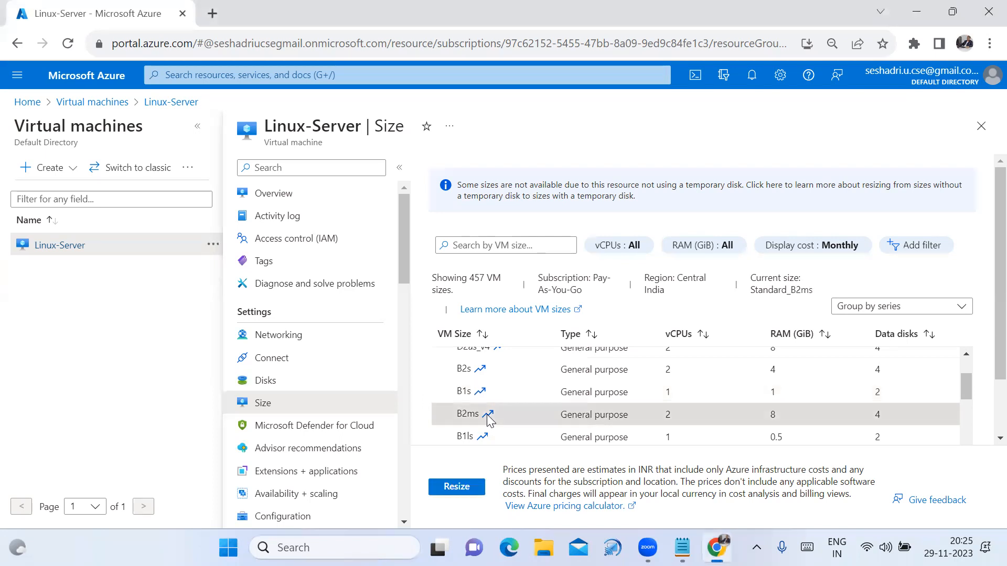
left_click(468, 492)
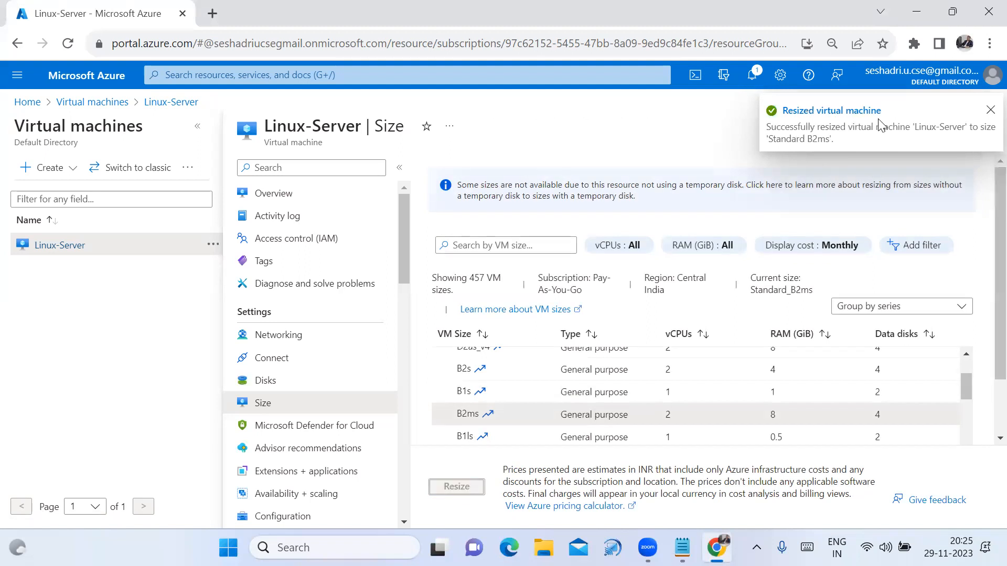
left_click(989, 110)
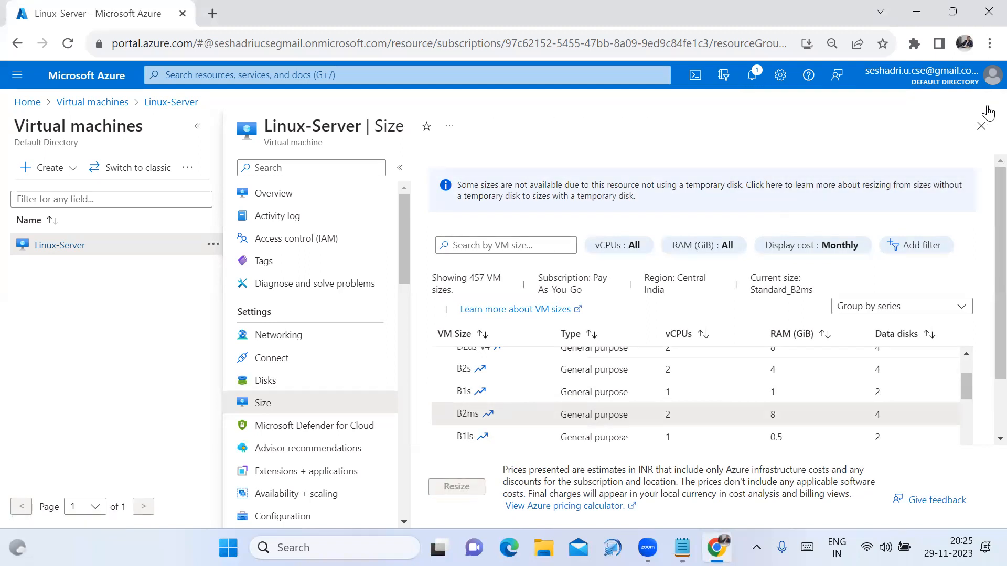
Step: Reload the portal, reopen Linux-Server from the home page's virtual machines list, and start the virtual machine
left_click(68, 48)
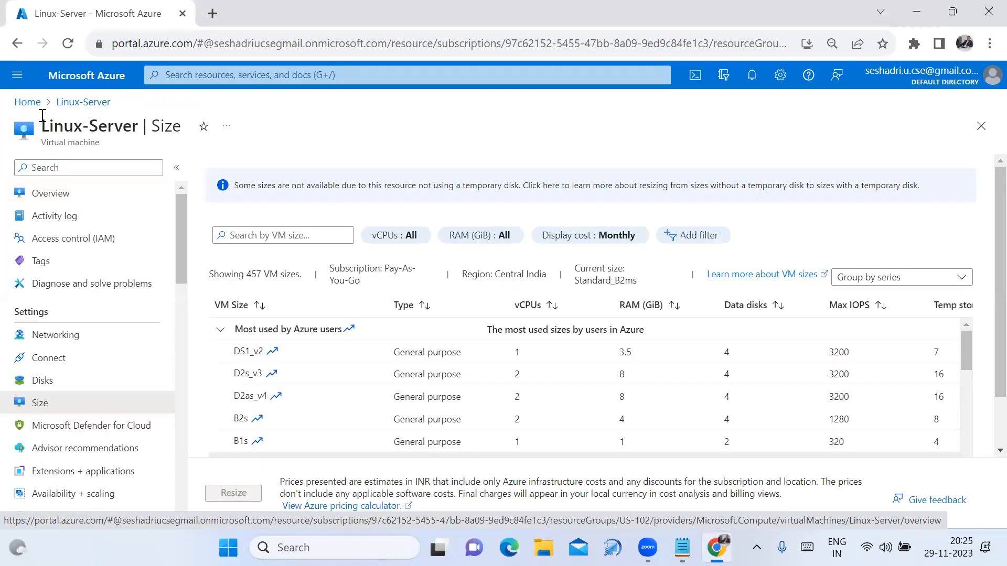
left_click(29, 108)
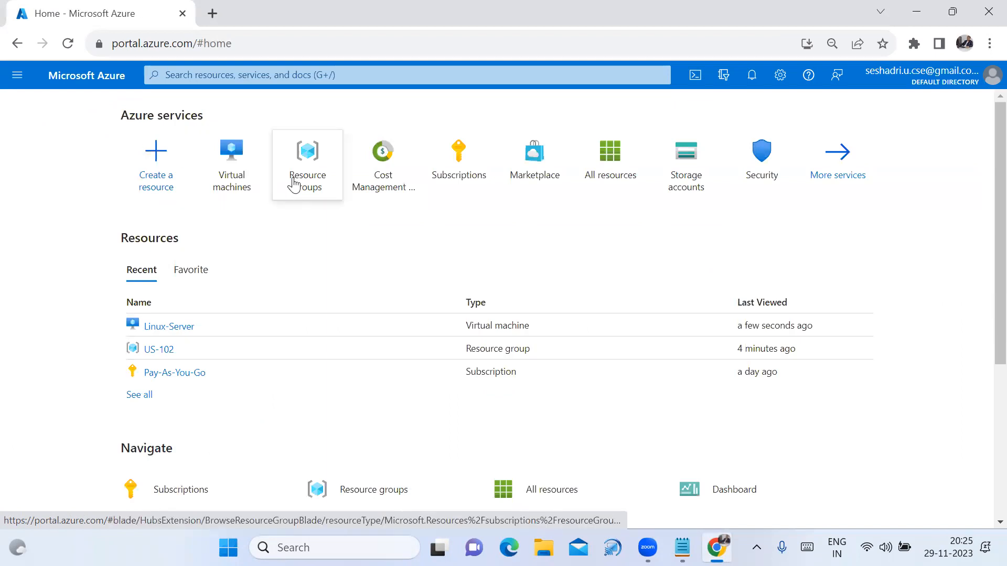
left_click(253, 169)
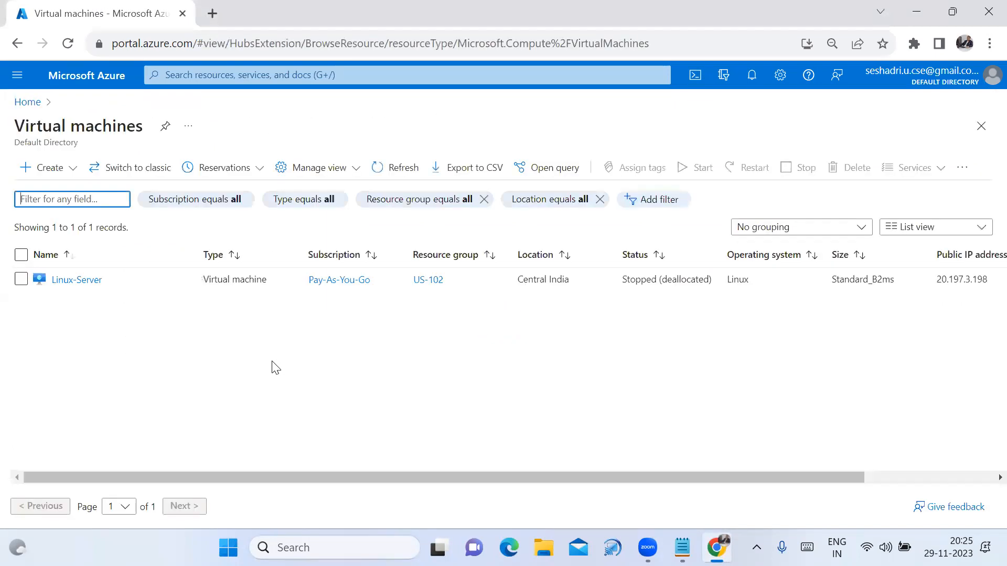
left_click(84, 285)
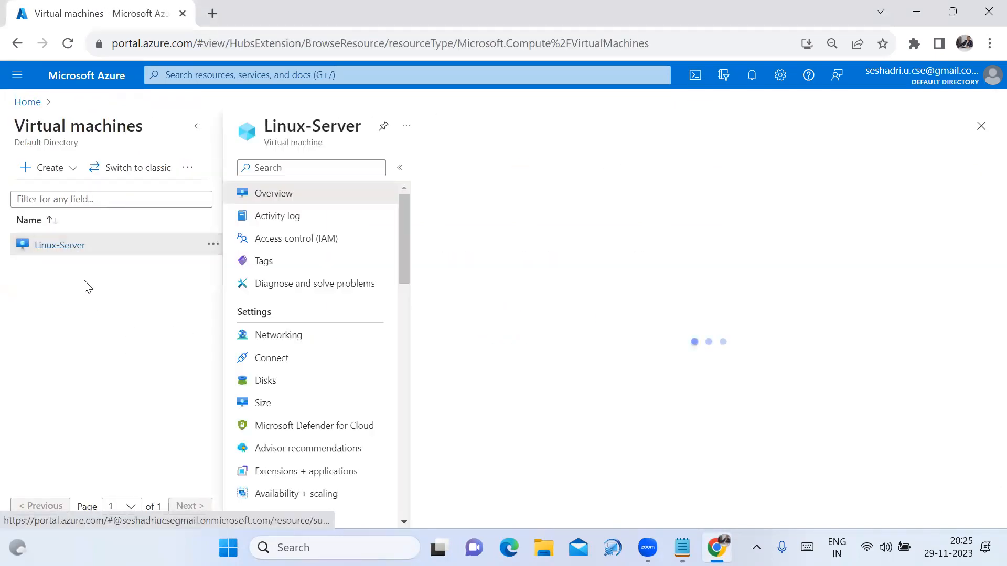
left_click(518, 176)
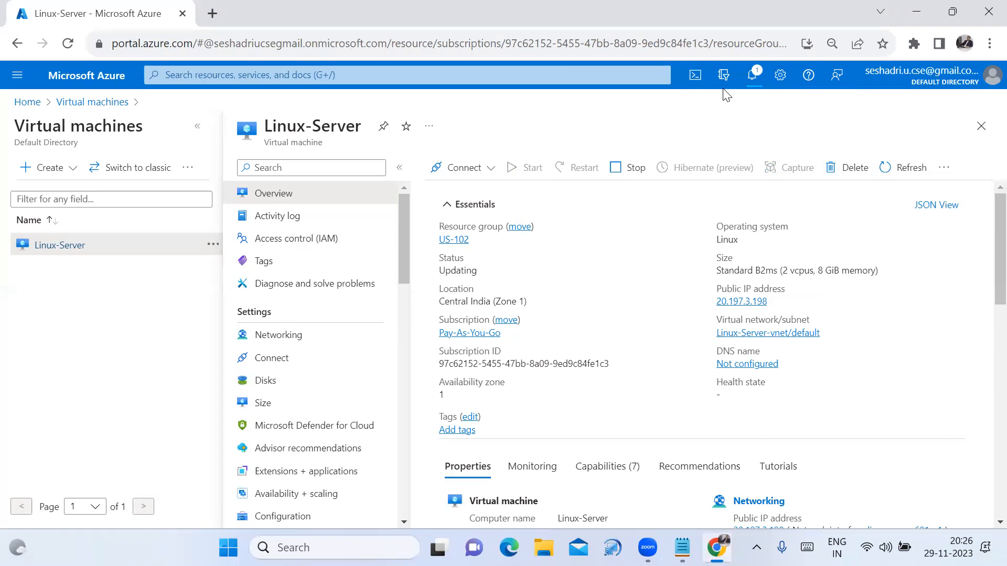
Step: Mark the virtual machine's size, vCPUs and memory in the overview with red check marks, and clear the marks
left_click_drag(883, 266, 961, 206)
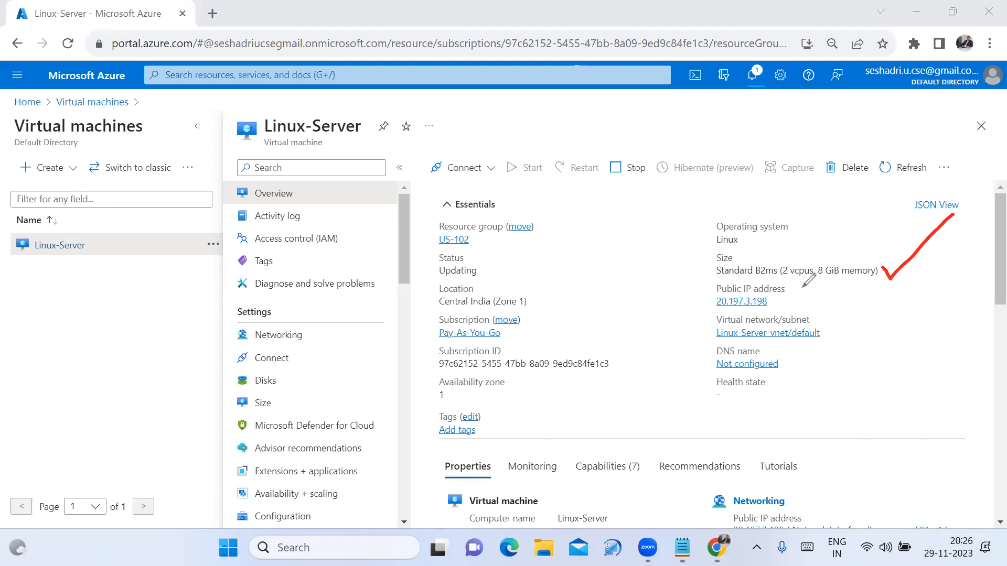
left_click_drag(786, 259, 877, 242)
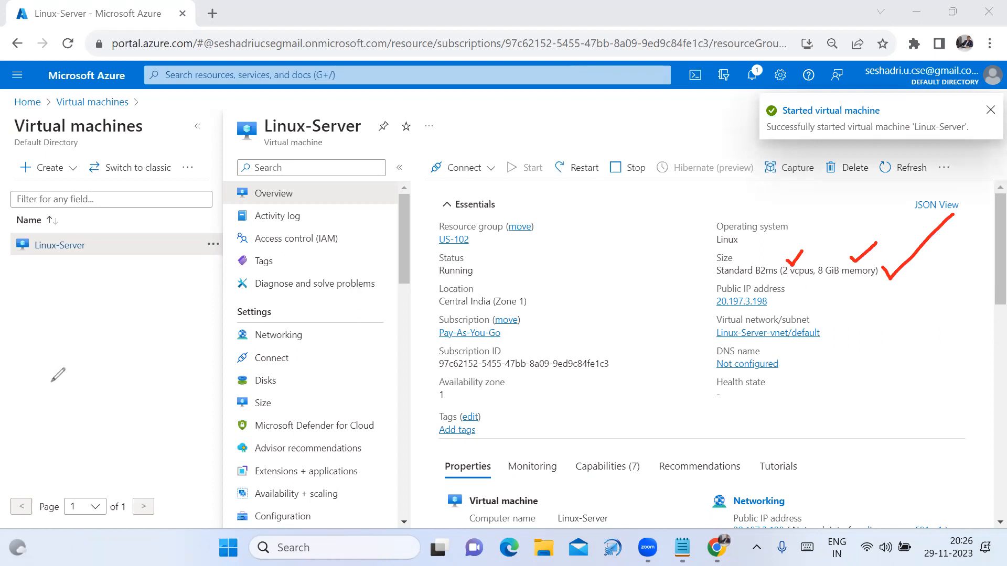
key("Escape")
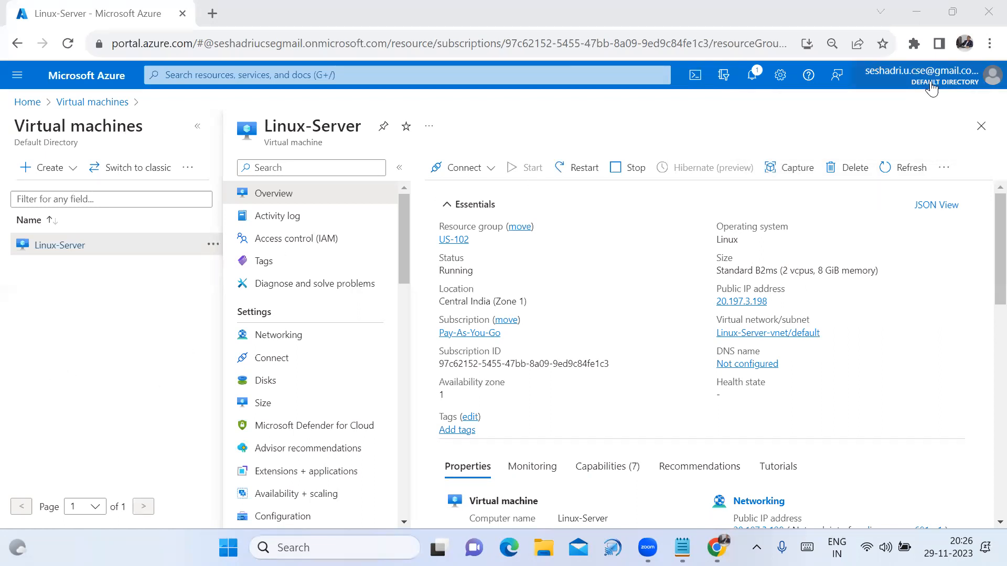
Step: Check the disks of Linux-Server, and reopen its overview from the virtual machines list to stop the virtual machine
left_click(264, 388)
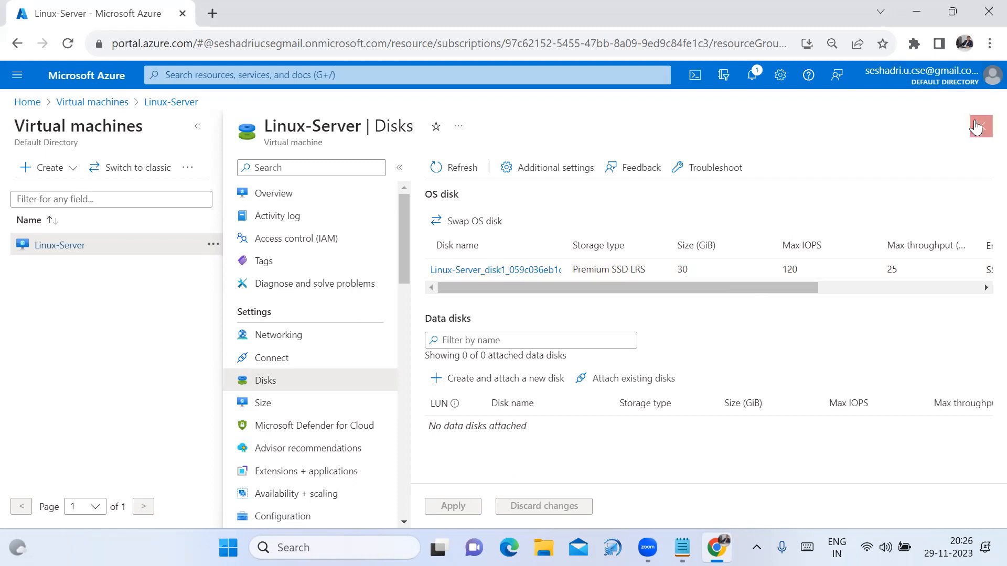
left_click(92, 104)
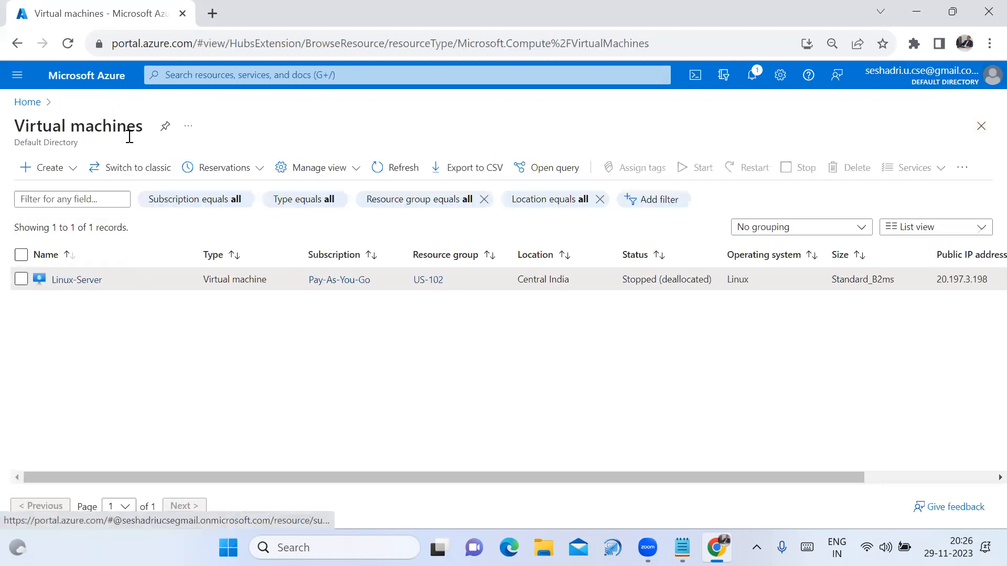
left_click(87, 281)
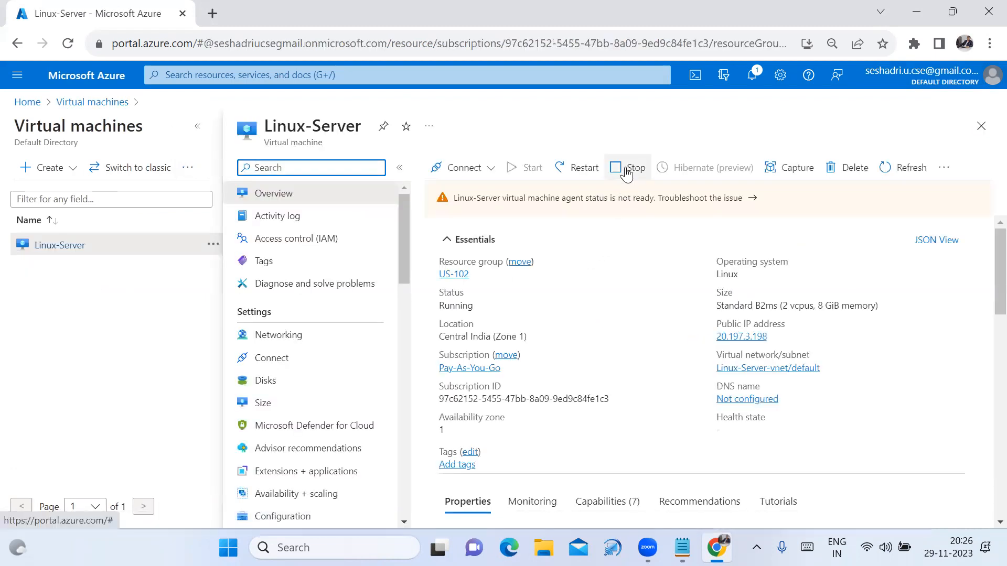
left_click(627, 173)
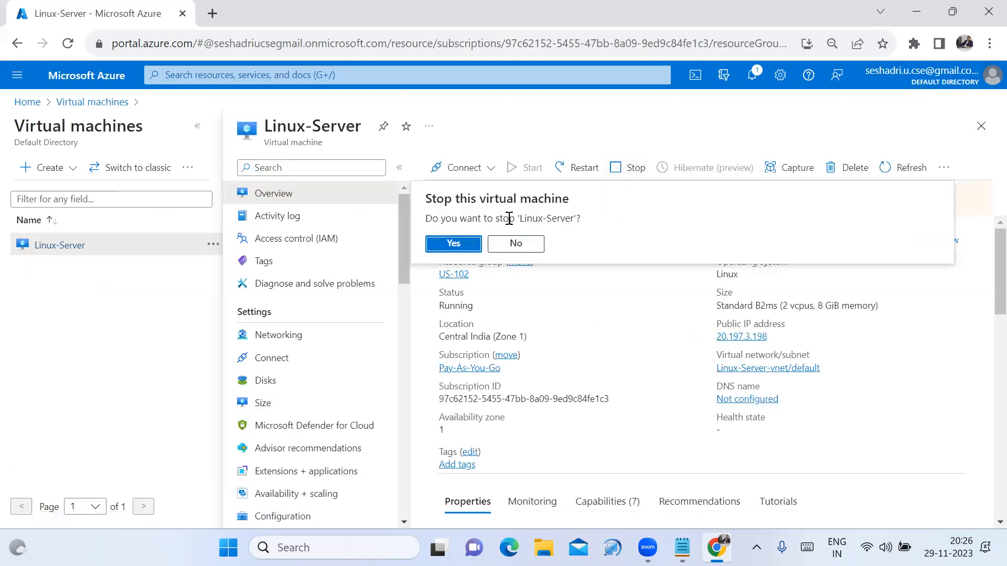
left_click(464, 244)
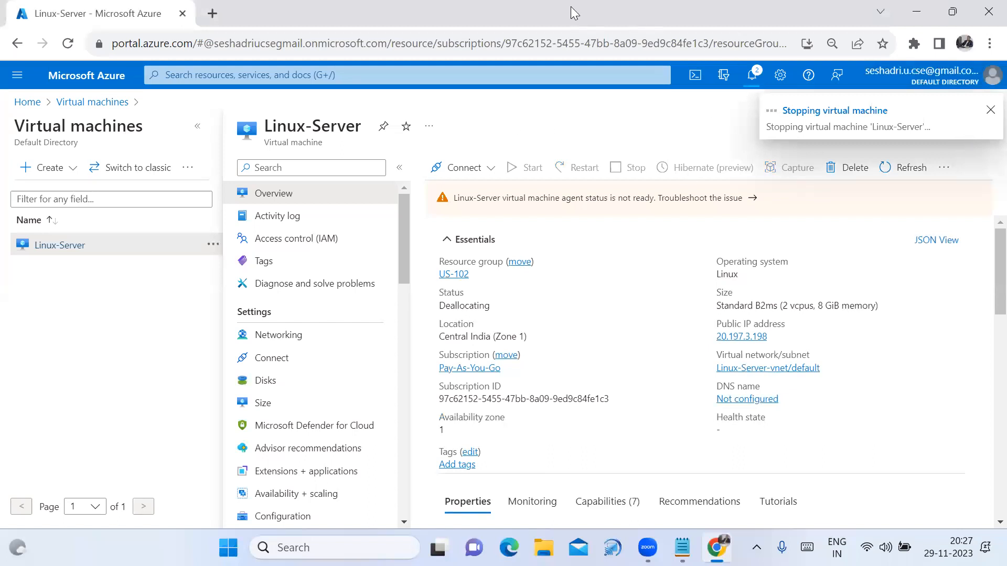
Step: Reload the portal page of Linux-Server to refresh its status, and check the notifications
left_click(68, 43)
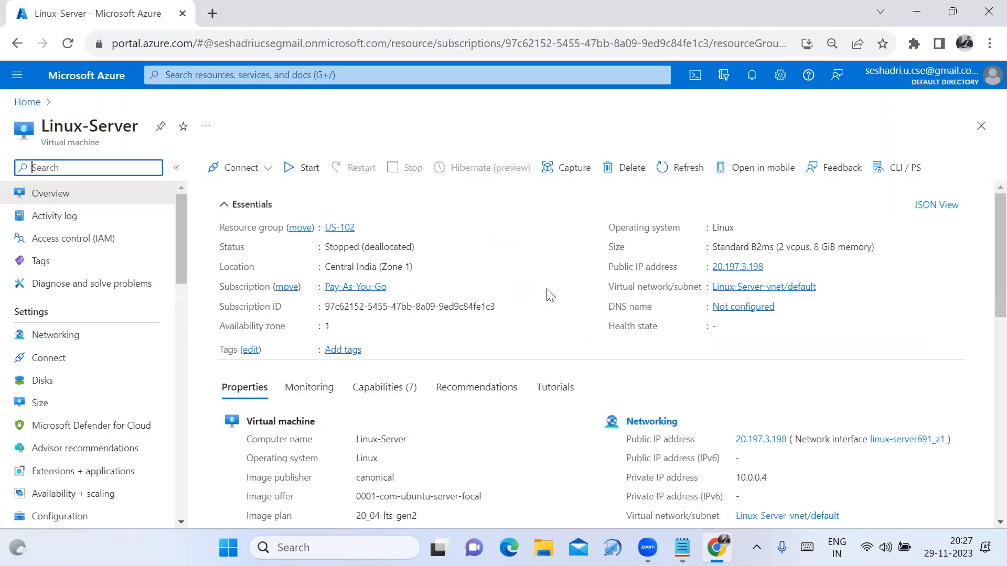
left_click(750, 84)
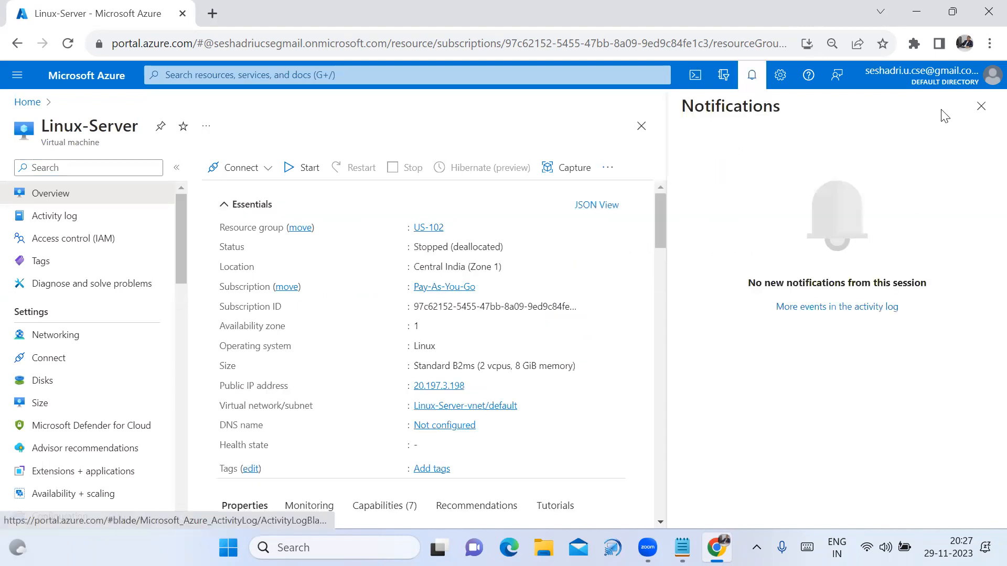
left_click(981, 106)
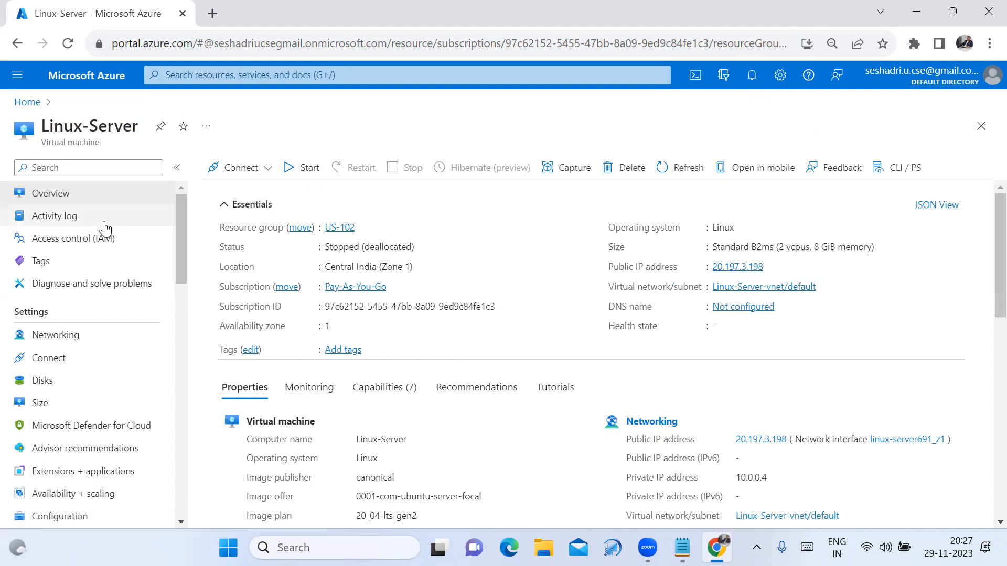
Step: Reopen Linux-Server from the home page's virtual machines list and open its OS disk's size and performance settings
left_click(34, 103)
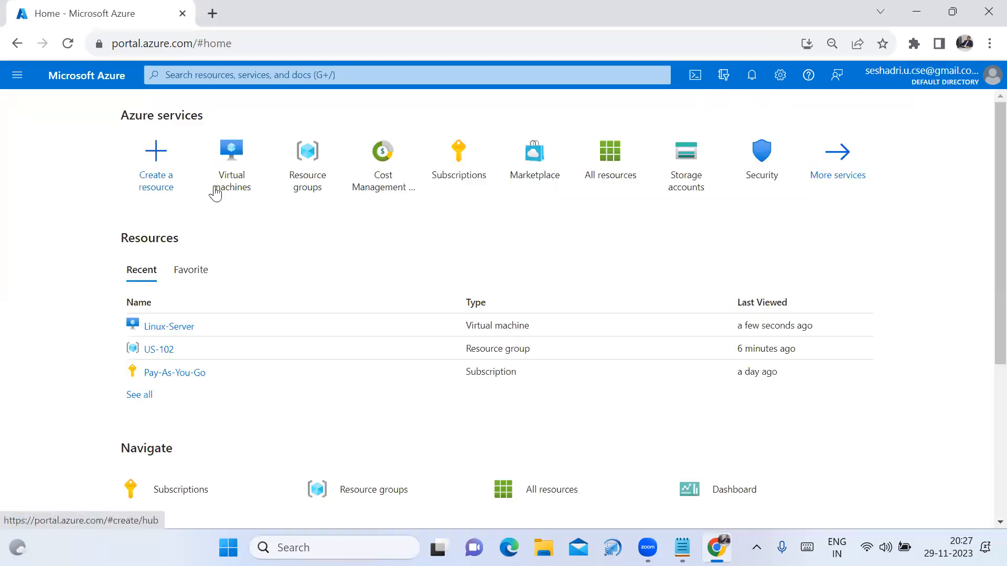
left_click(253, 181)
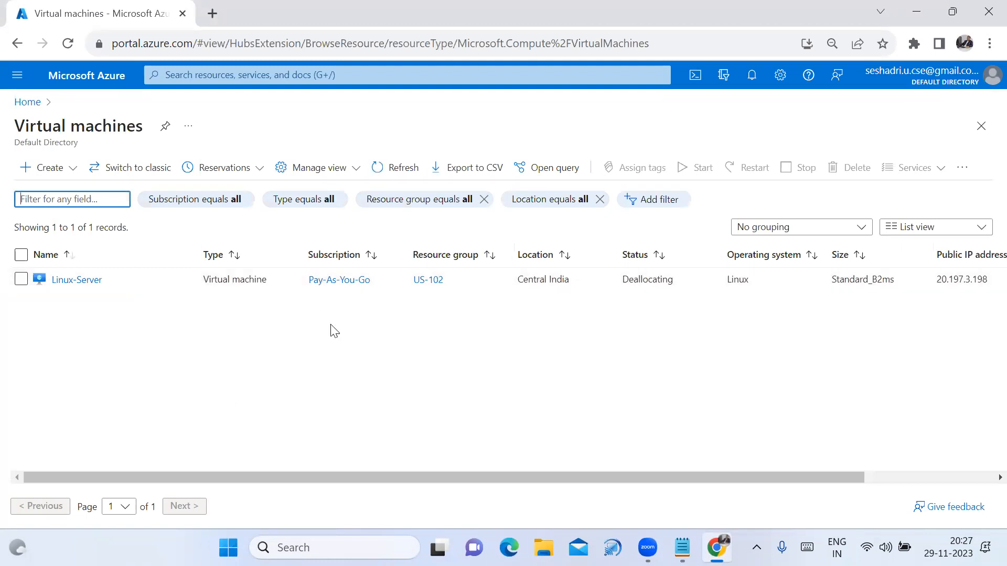
left_click(78, 281)
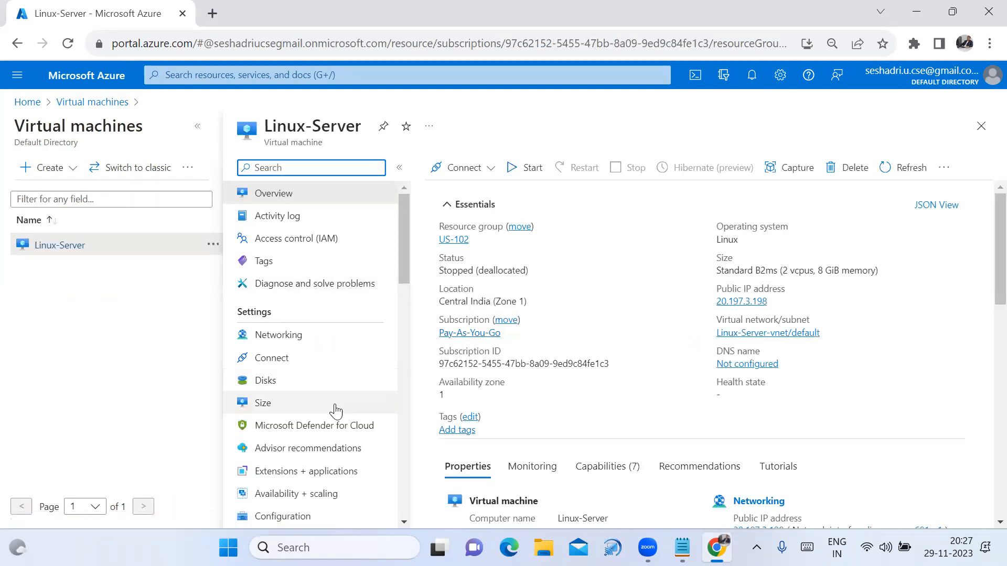
left_click(274, 381)
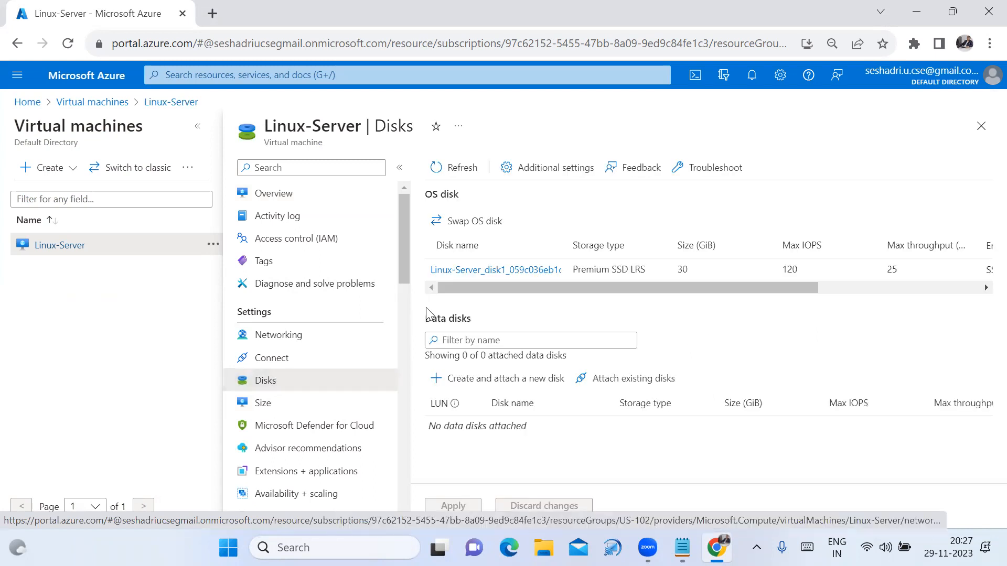
left_click(506, 270)
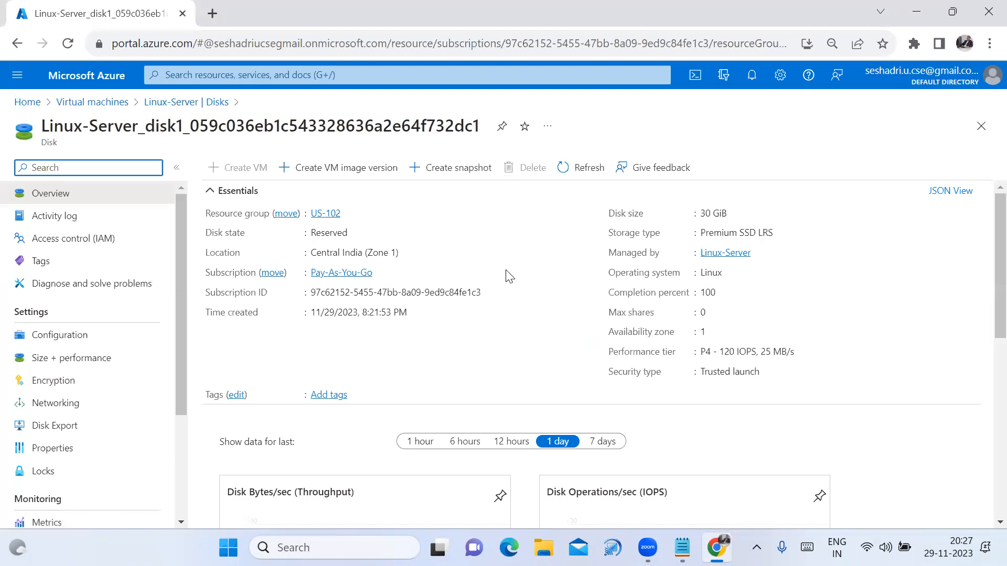
left_click(65, 362)
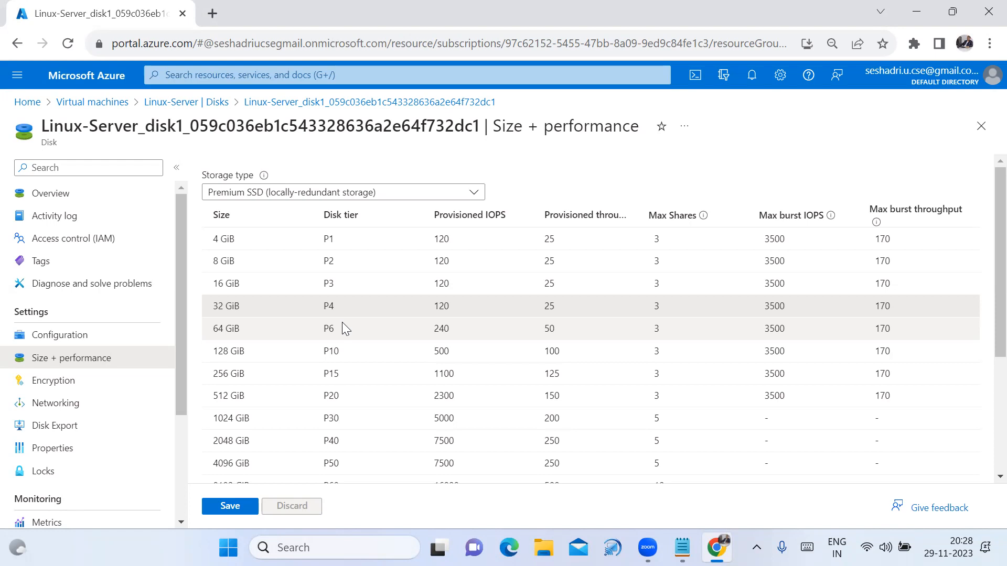
Step: Select the 64 GiB P6 tier for the OS disk, set the custom disk size to 40 GiB, and save it
left_click(241, 333)
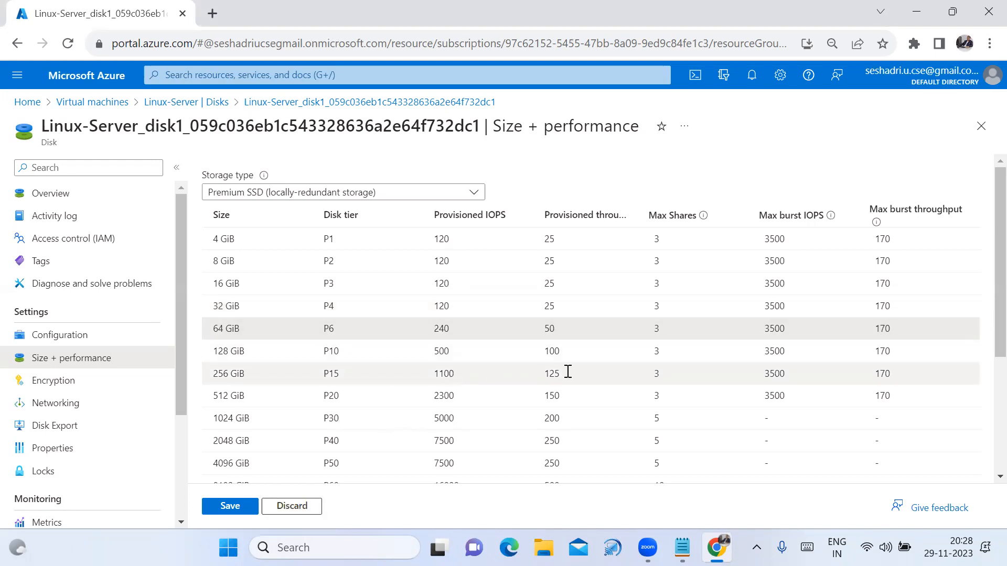
scroll(608, 409, "down", 3)
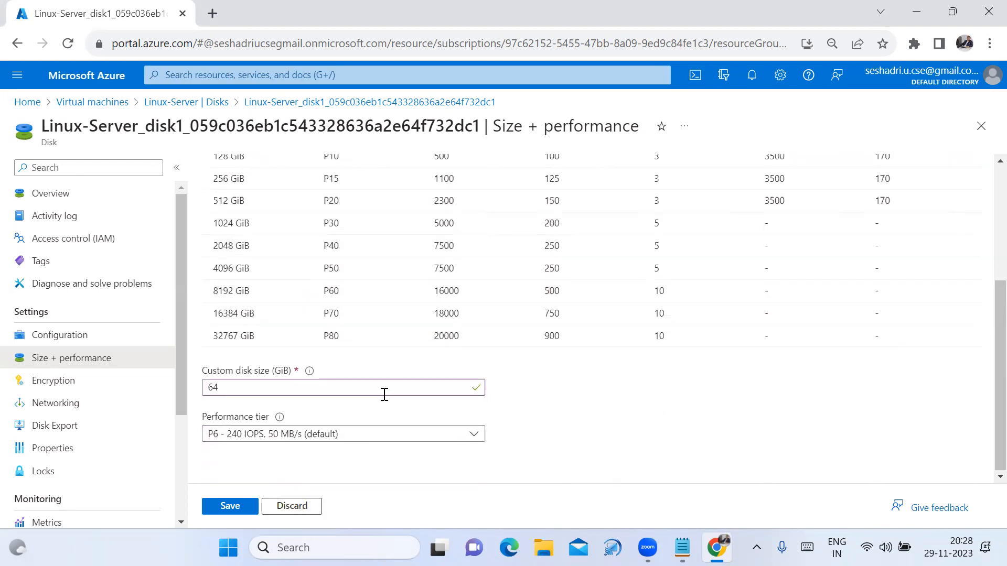
left_click_drag(388, 389, 210, 392)
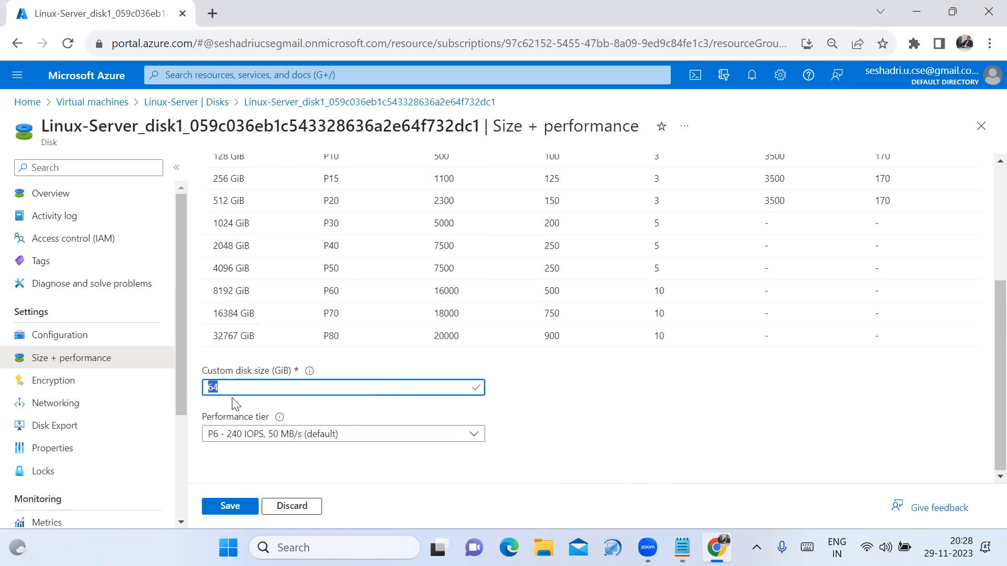
type("40")
left_click(234, 509)
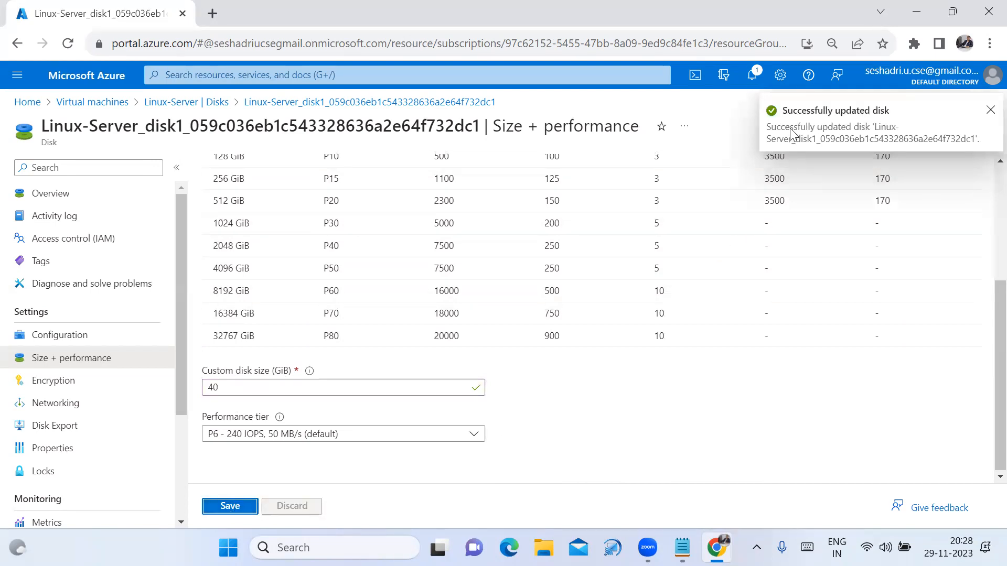
left_click(989, 111)
Step: Try to reduce the OS disk's custom size to 38 GiB, and highlight the notice about reducing disk size
left_click(424, 391)
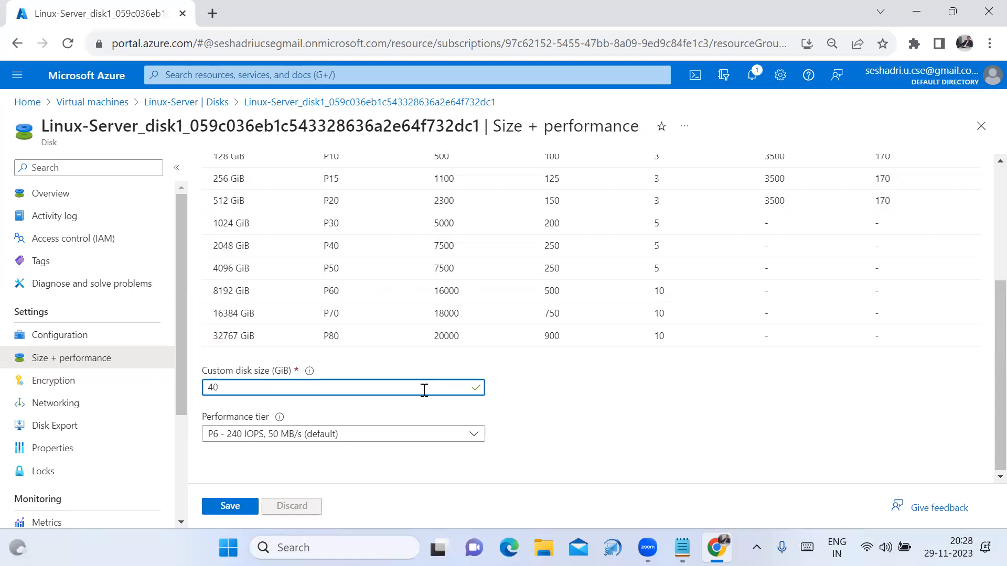
key("BackSpace")
key("BackSpace")
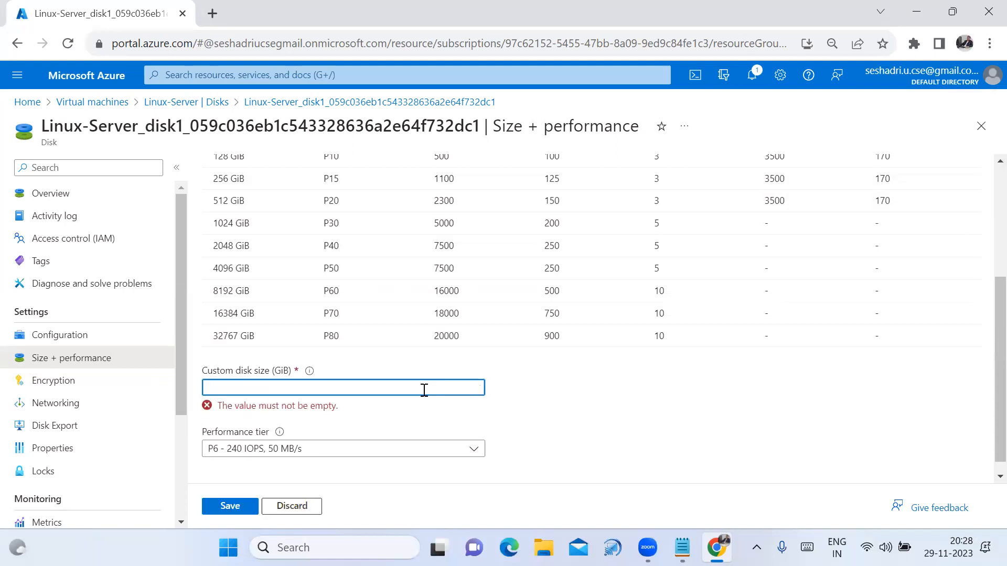
type("38")
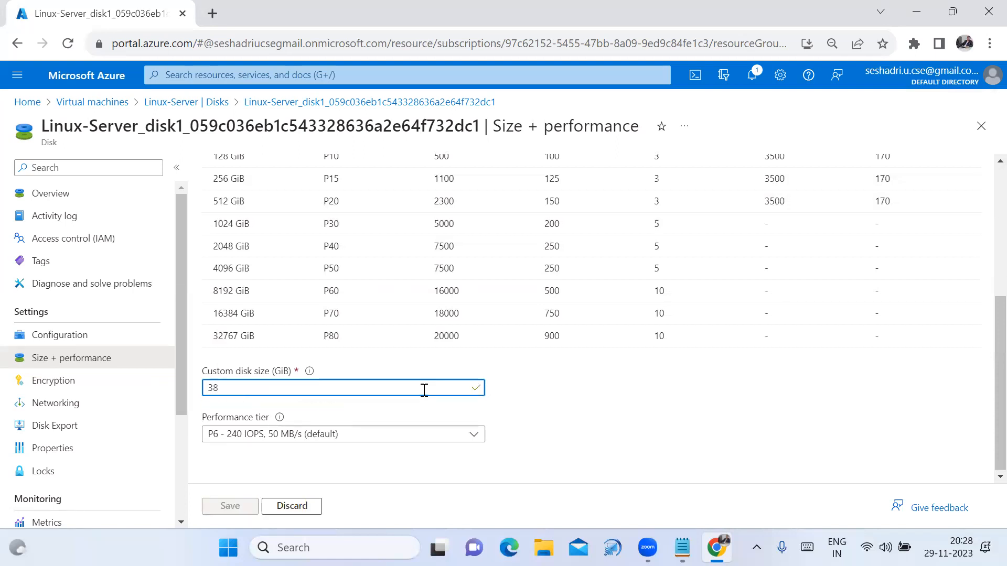
left_click(575, 410)
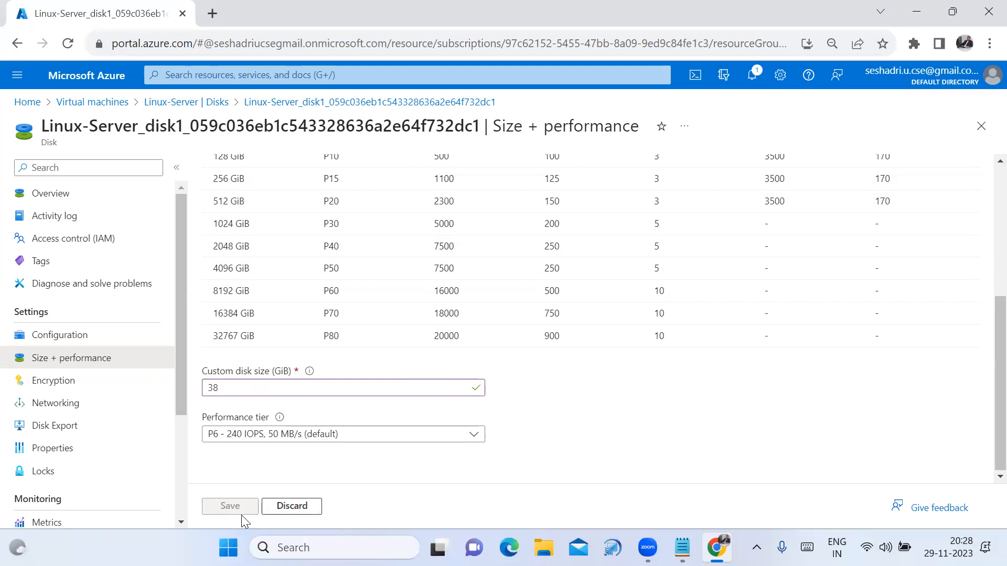
scroll(617, 382, "up", 5)
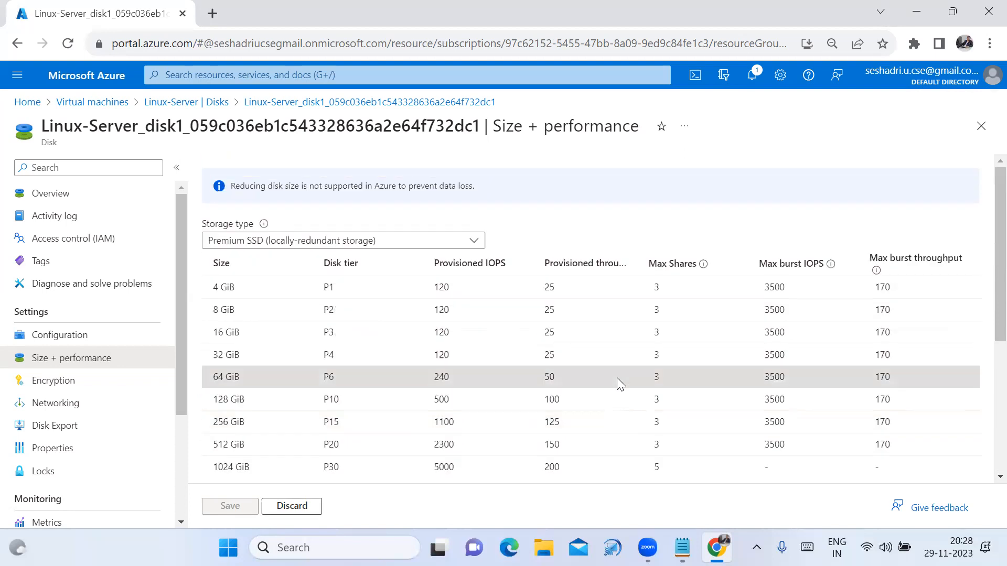
left_click_drag(227, 188, 462, 197)
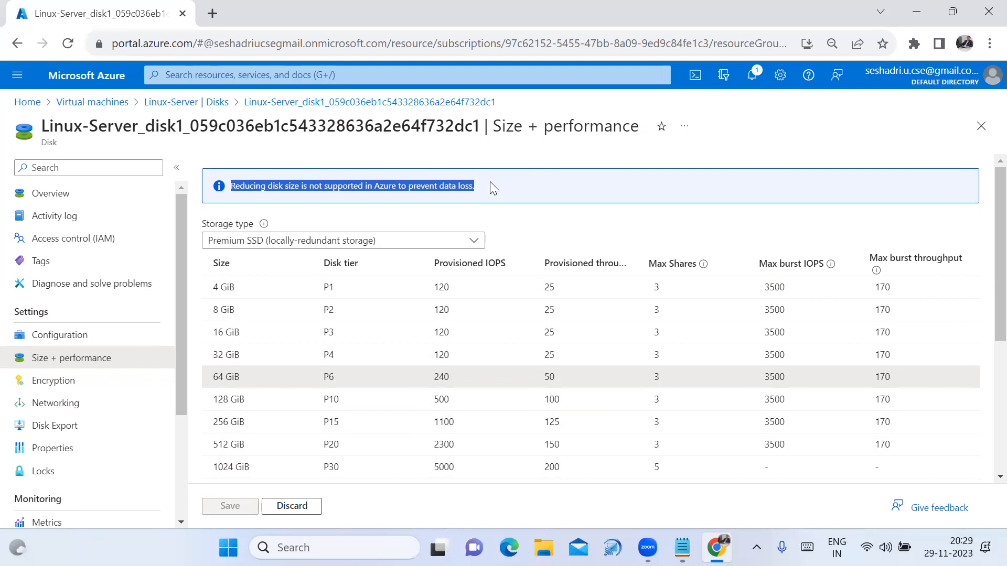
Step: Set the OS disk's custom size to 60 GiB, save it, and dismiss the notification
scroll(478, 211, "down", 5)
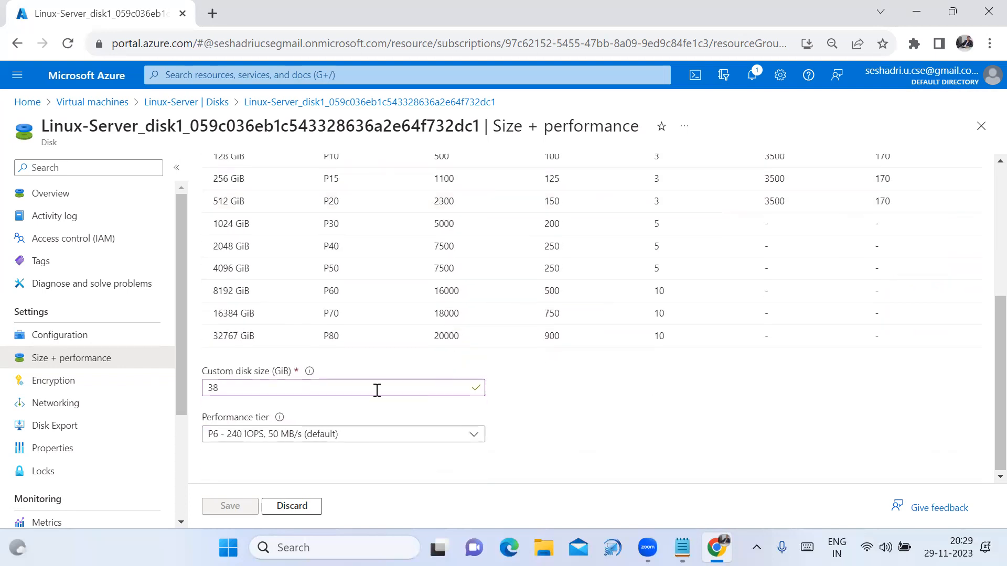
left_click_drag(376, 389, 204, 394)
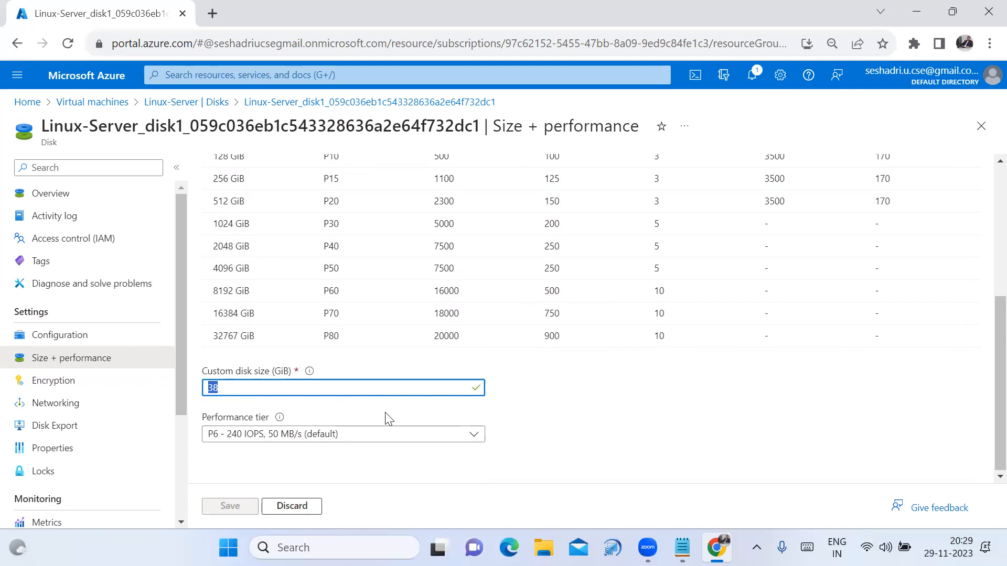
type("45")
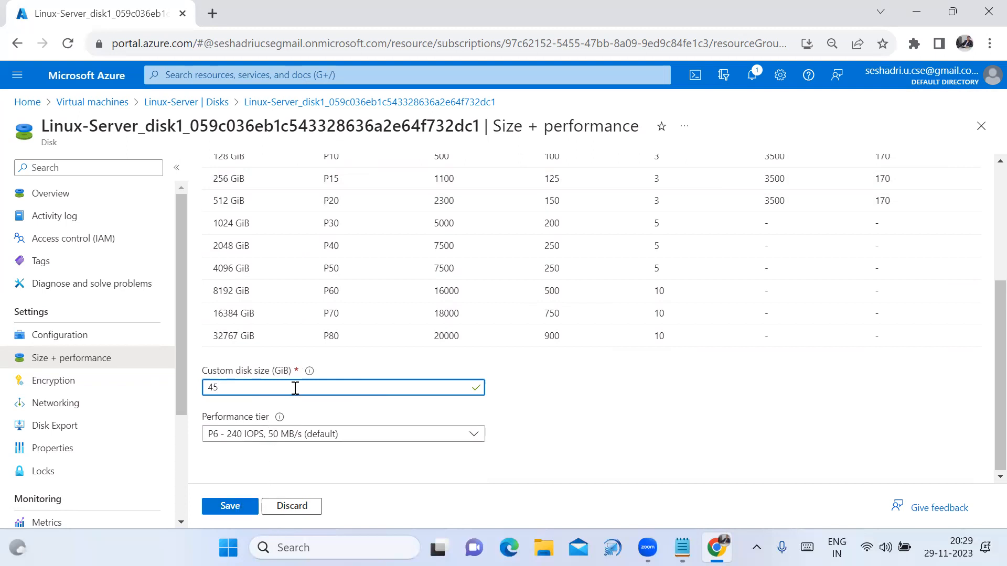
key("ctrl+a")
type("60")
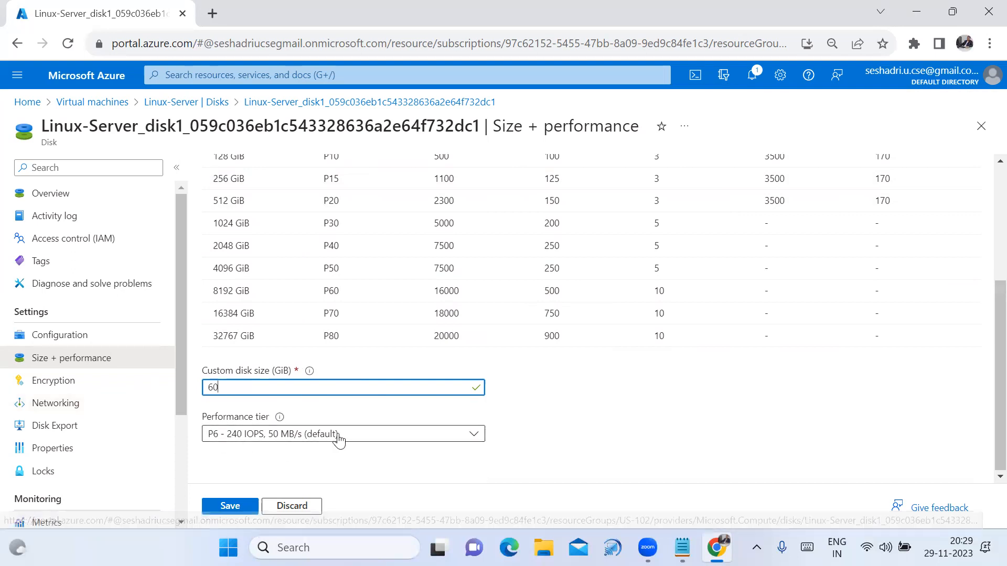
left_click(230, 507)
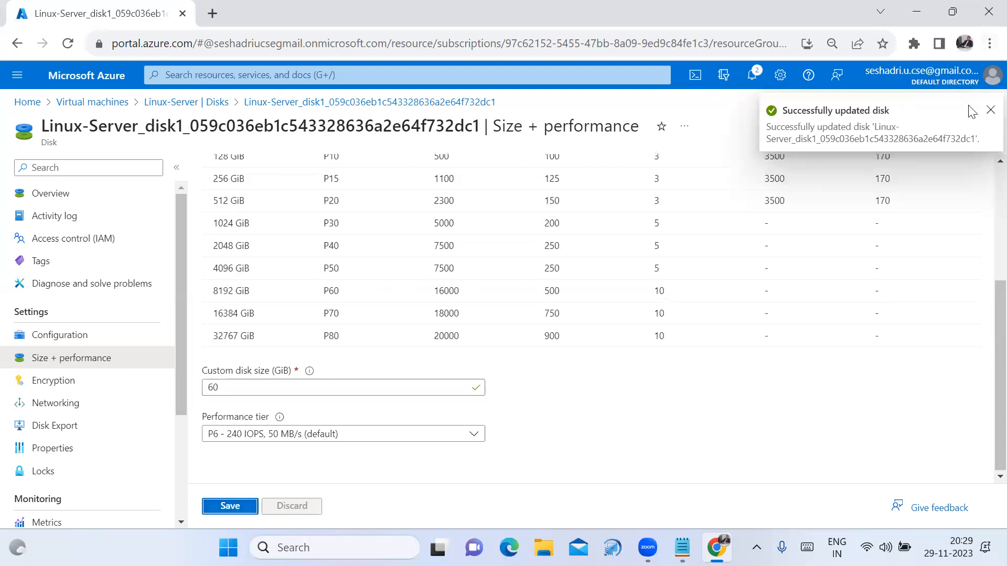
left_click(990, 110)
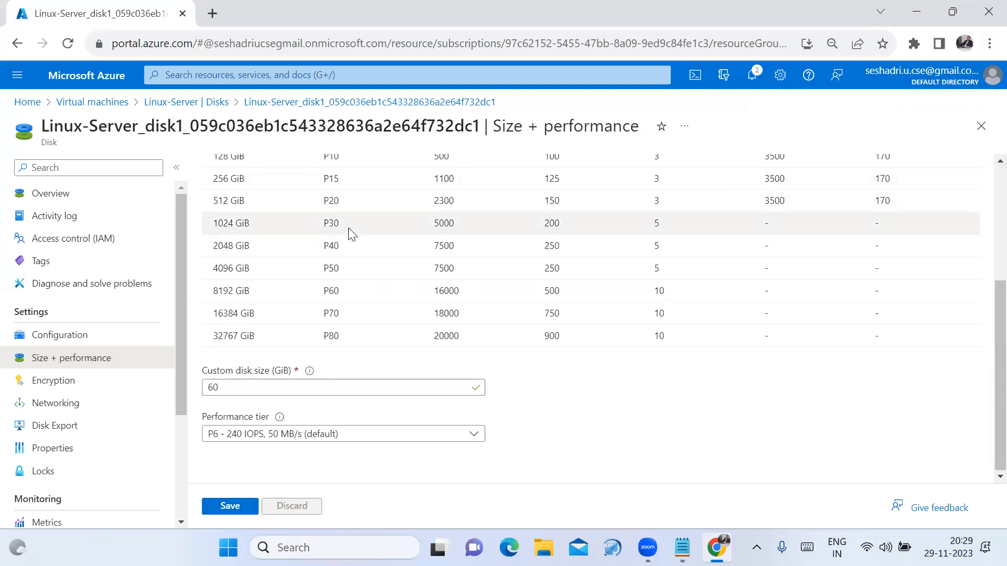
Step: Reopen Linux-Server from the virtual machines list, start it, and check the notifications for the start
left_click(70, 103)
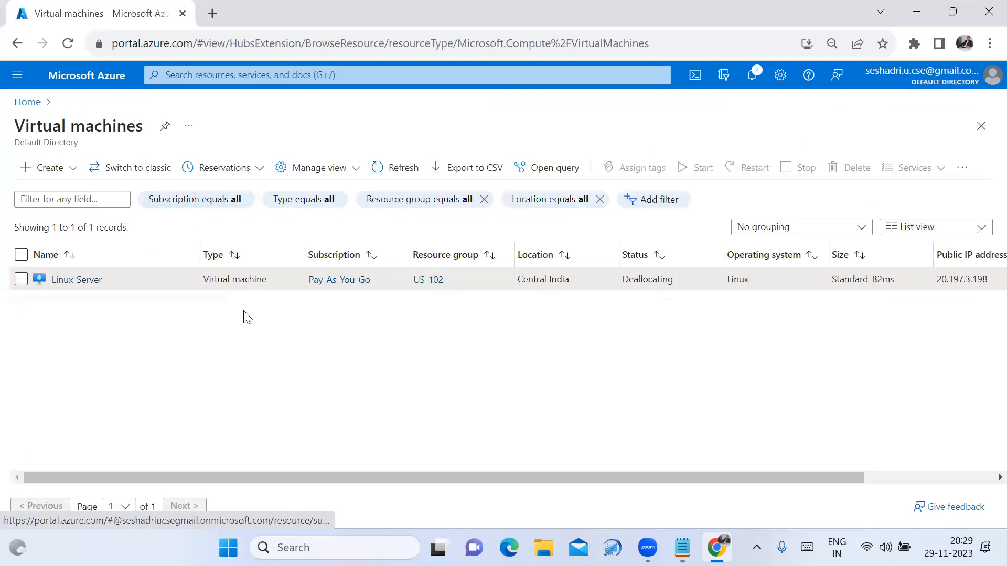
left_click(66, 281)
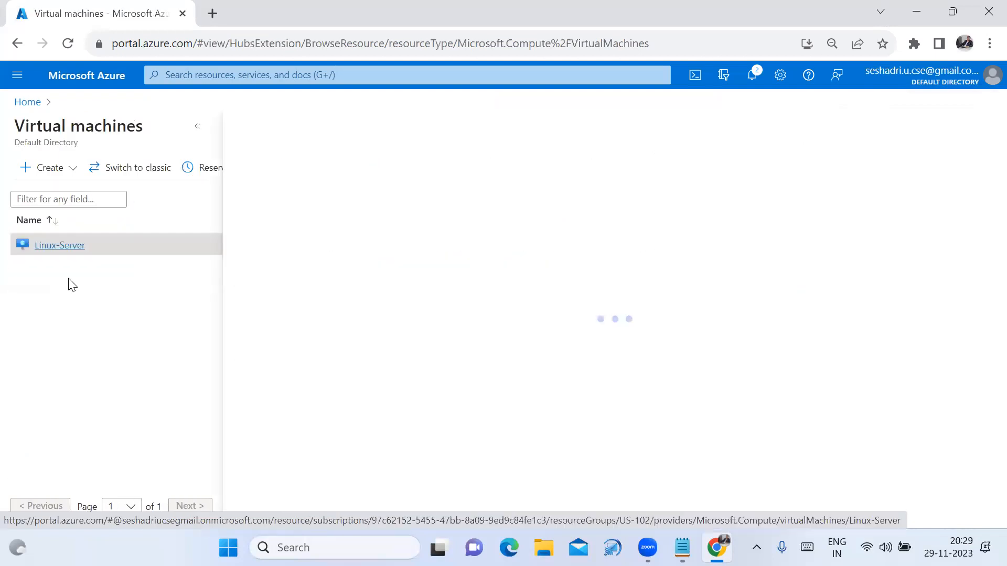
left_click(521, 171)
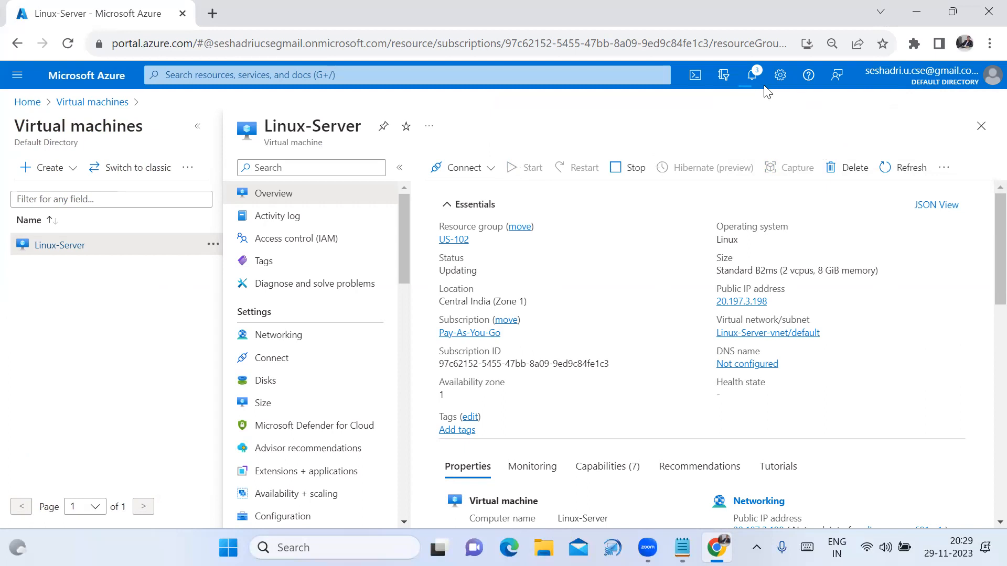
left_click(760, 84)
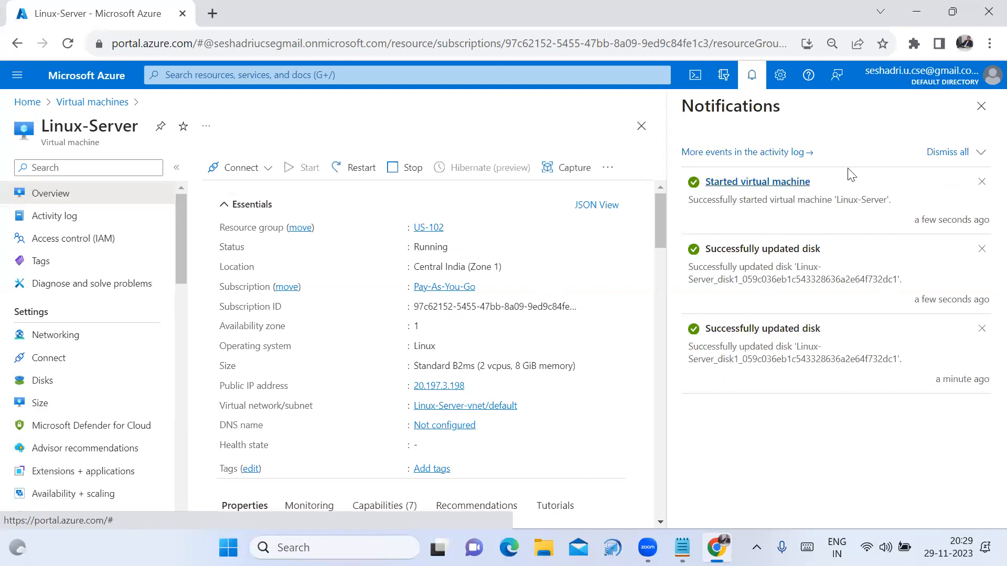
left_click(980, 107)
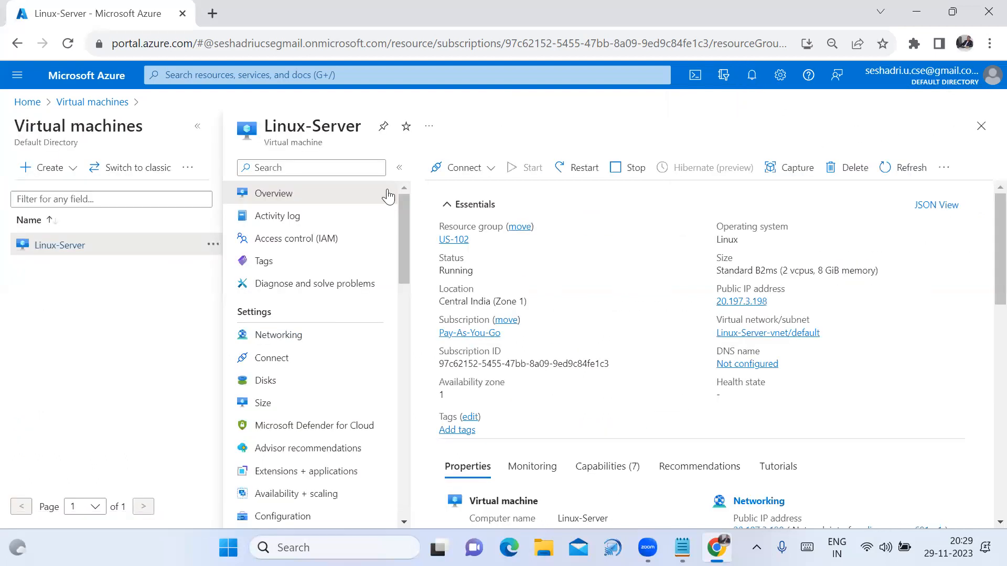
Step: Reload the virtual machines list, open the disks of Linux-Server, and mark the OS disk's size with a red check mark
left_click(93, 102)
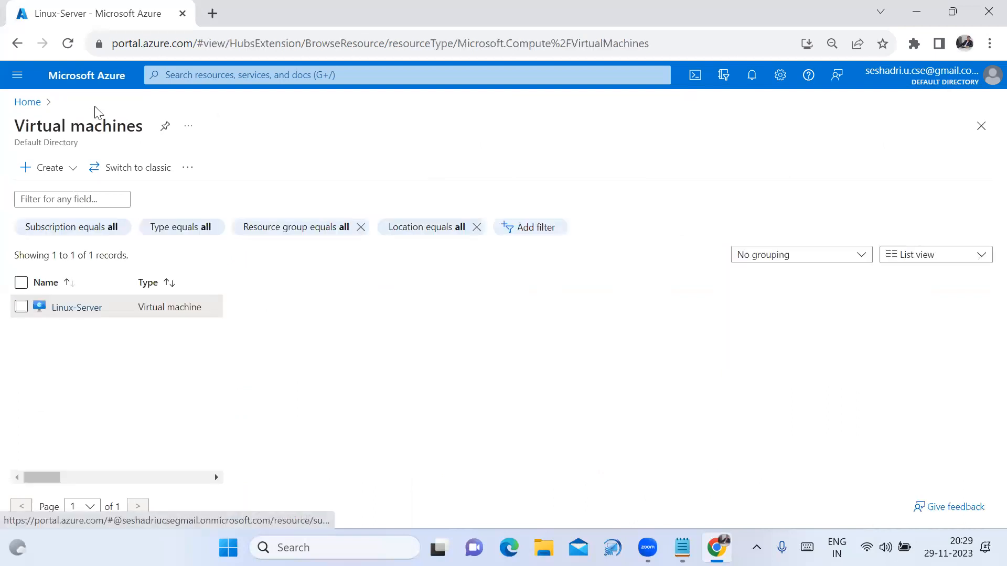
left_click(68, 45)
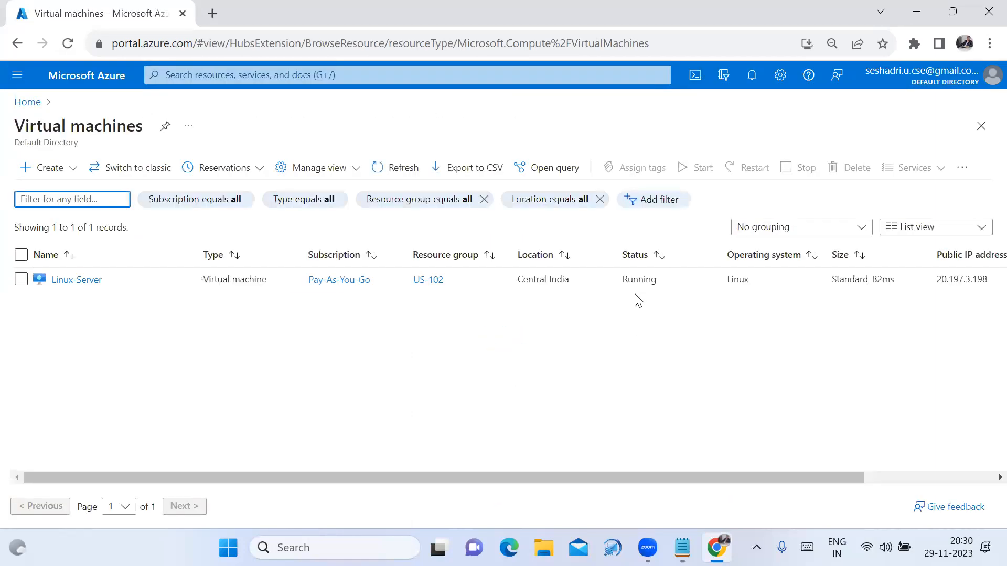
left_click(63, 285)
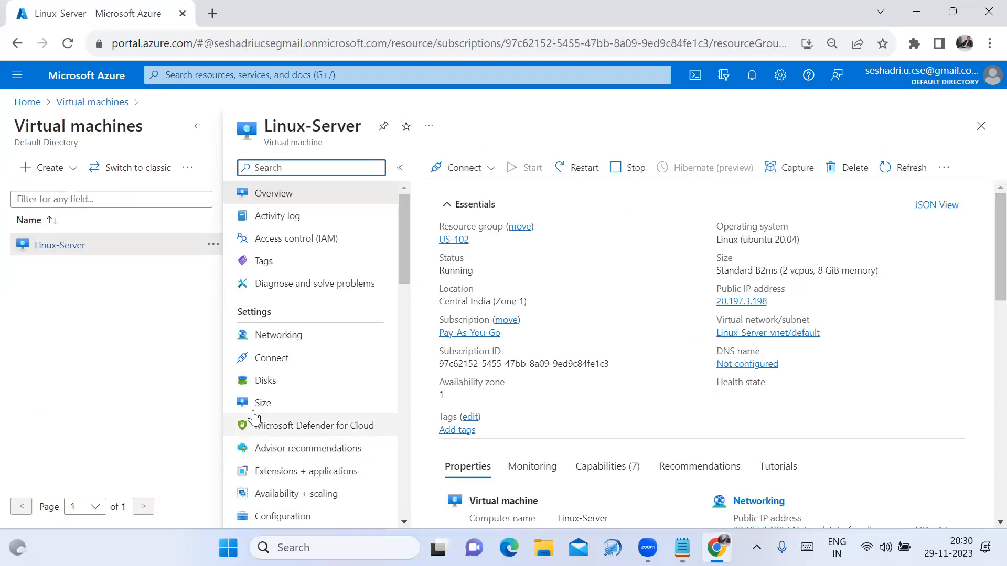
left_click(262, 381)
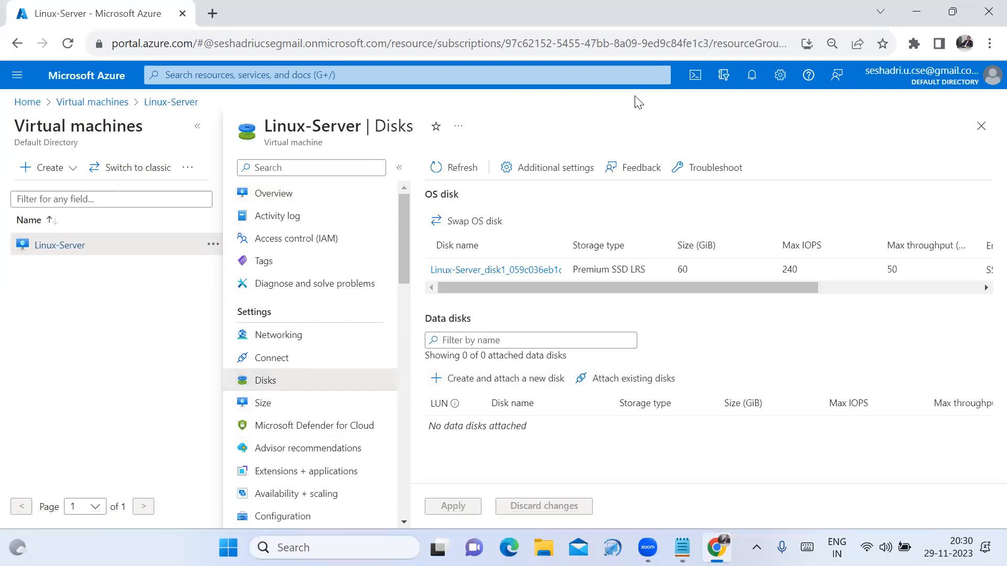
left_click_drag(702, 271, 753, 236)
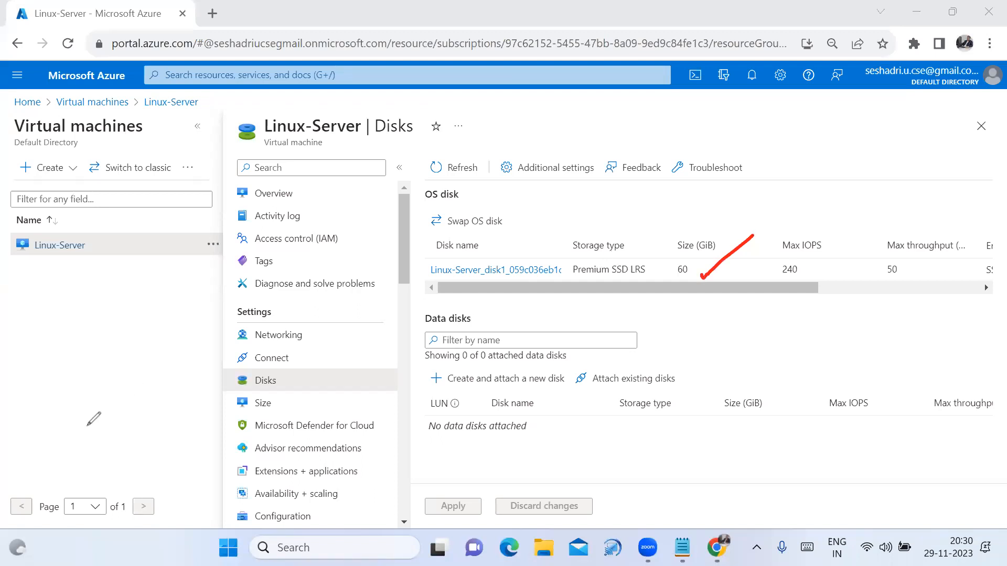
Step: Switch to the Notepad notes, start a new line below "VM - Linux/Windows", and remove the leading space before "Create Resource Group"
key("ctrl+z")
left_click(682, 547)
left_click(395, 437)
key("Return")
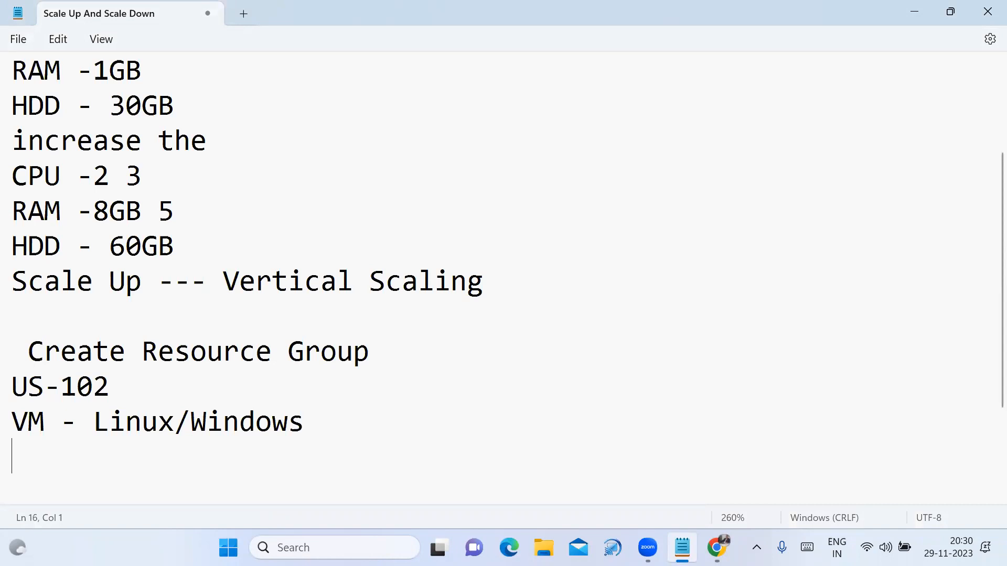
left_click(26, 356)
key("BackSpace")
left_click(91, 445)
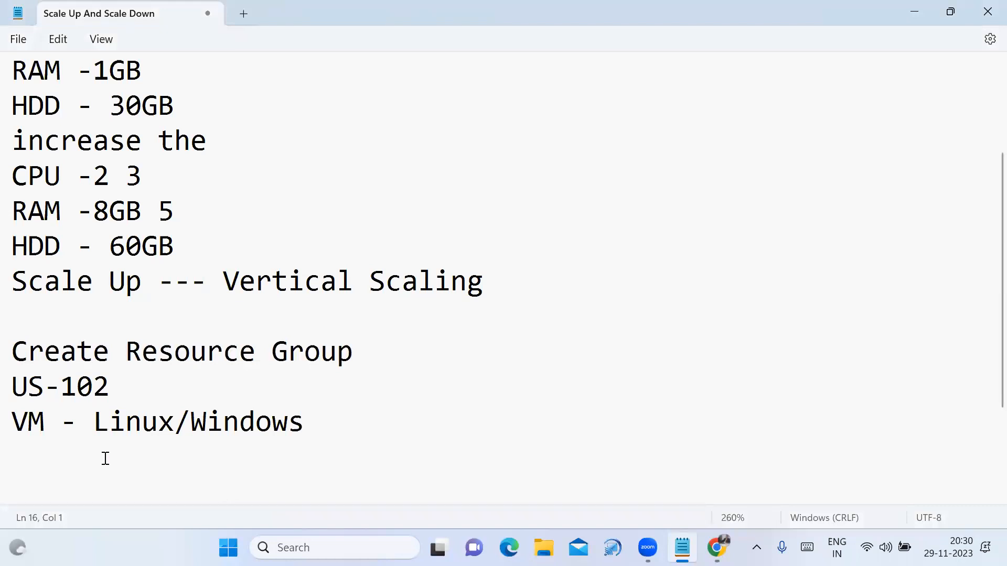
Step: Write "Opposite to Scale Up -- Scale Down" on the last line of the notes
type("Opposite ")
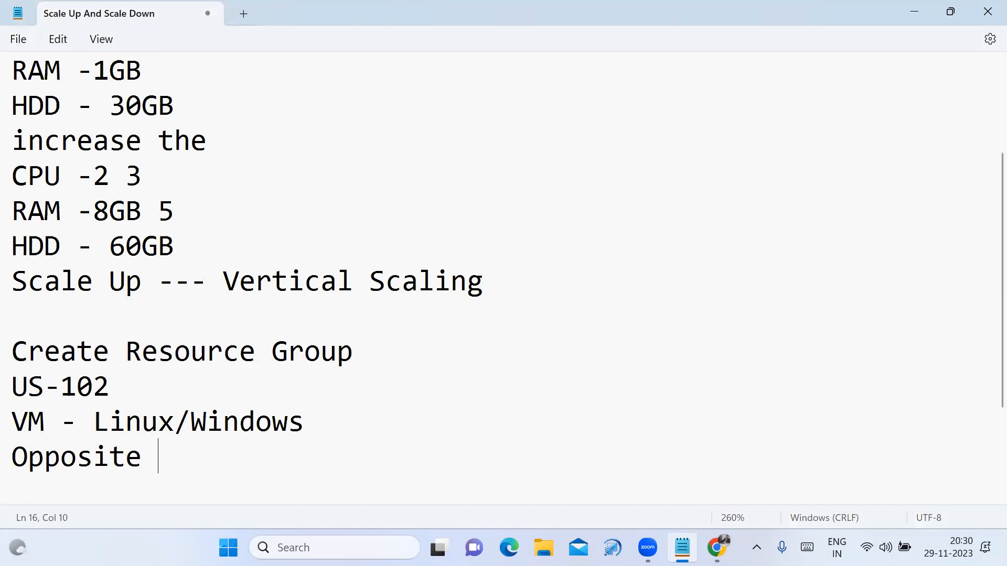
type("to Scl")
key("BackSpace")
type("ale ")
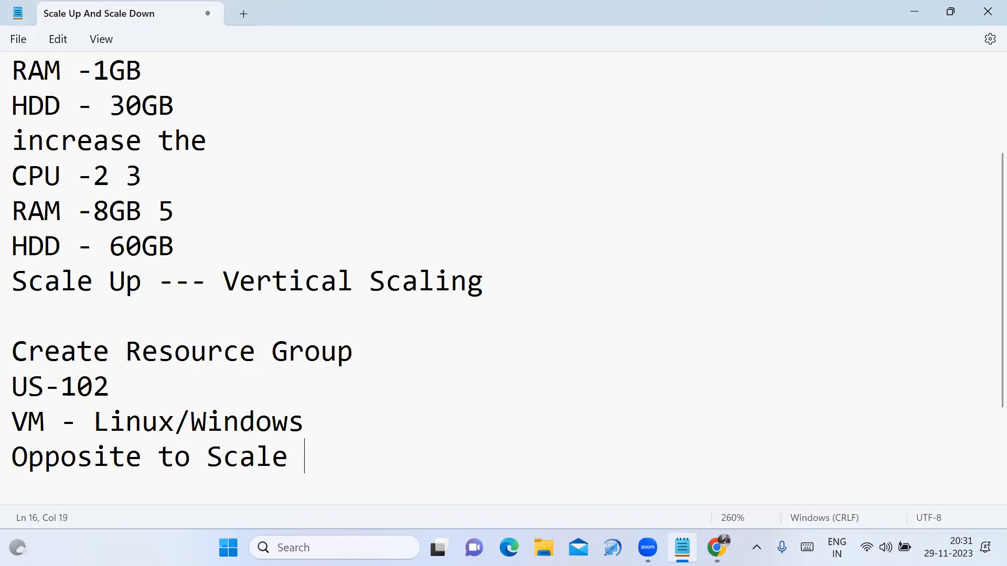
type("Up -- Scale Down")
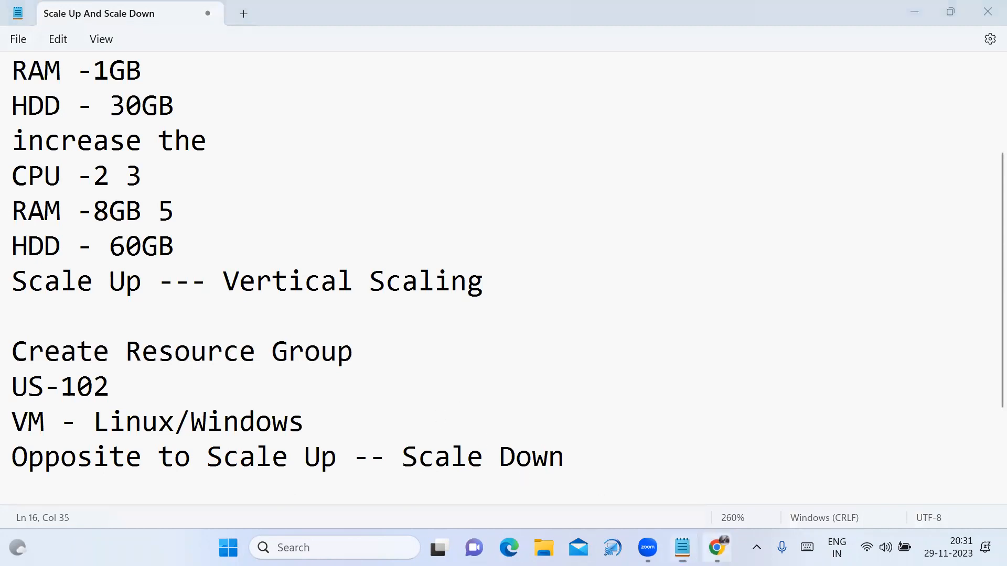
Step: Switch back to the Azure portal, open the Linux-Server overview, and briefly mark its size with a red check mark
left_click(716, 547)
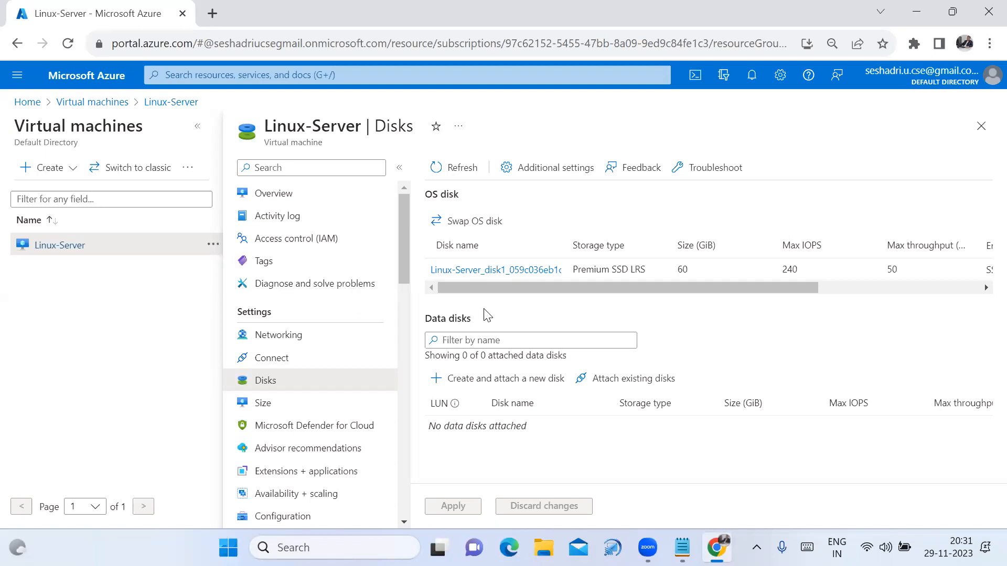
left_click(267, 404)
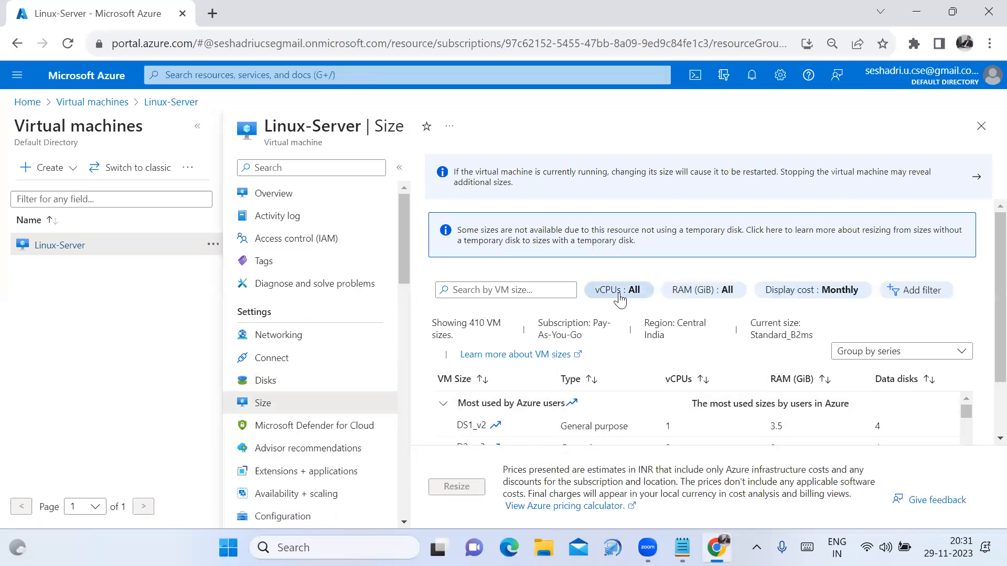
left_click(67, 102)
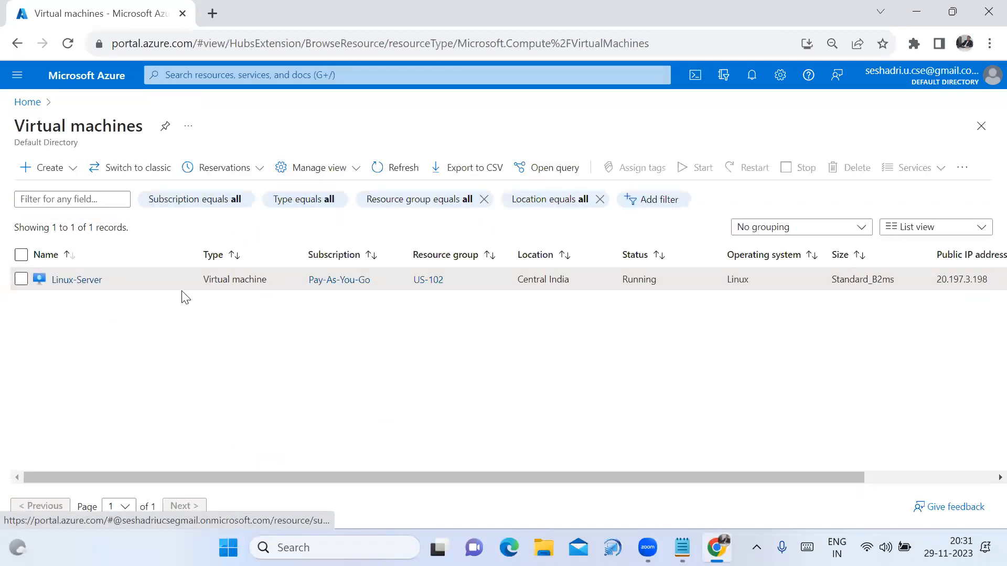
left_click(84, 280)
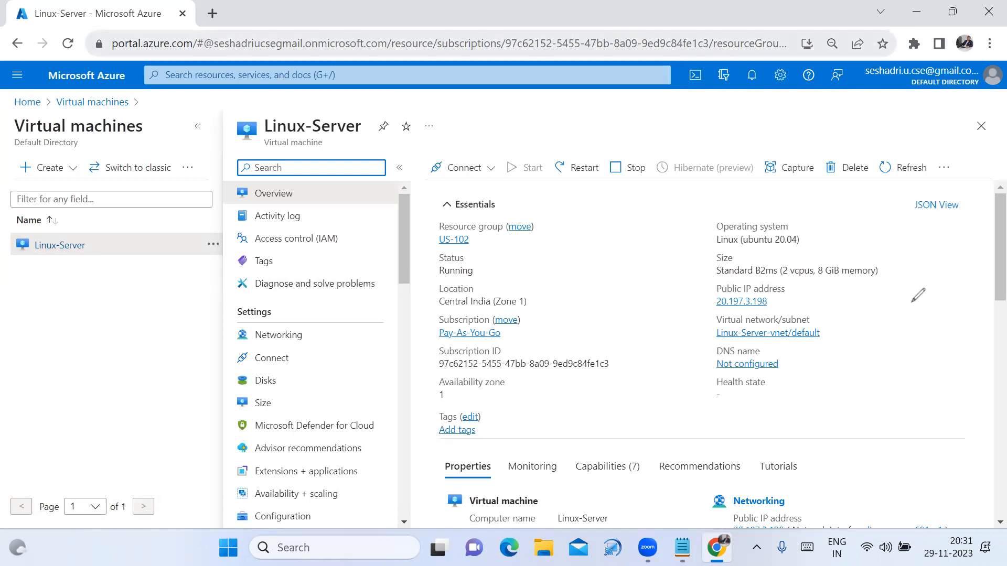
left_click_drag(890, 269, 934, 227)
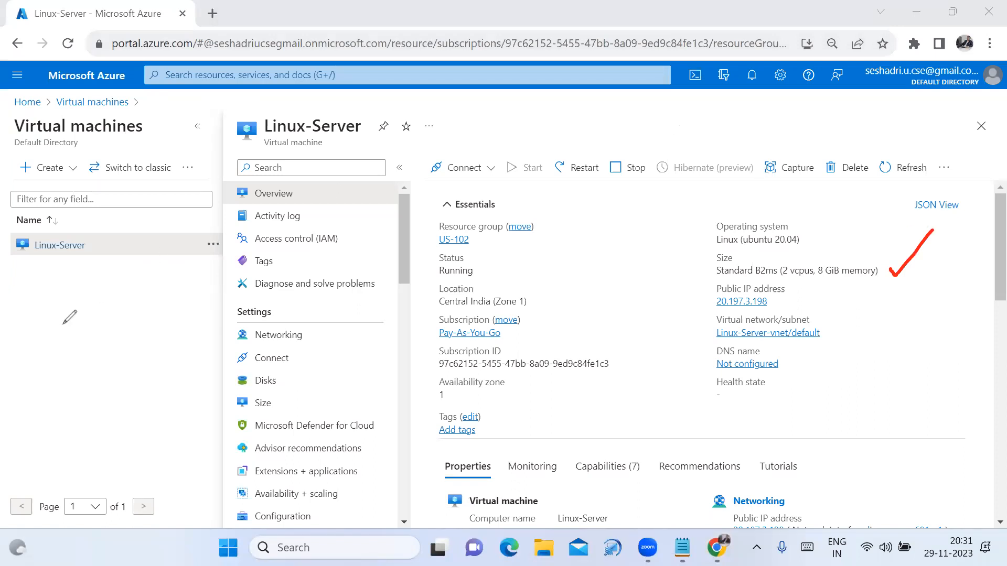
left_click(55, 413)
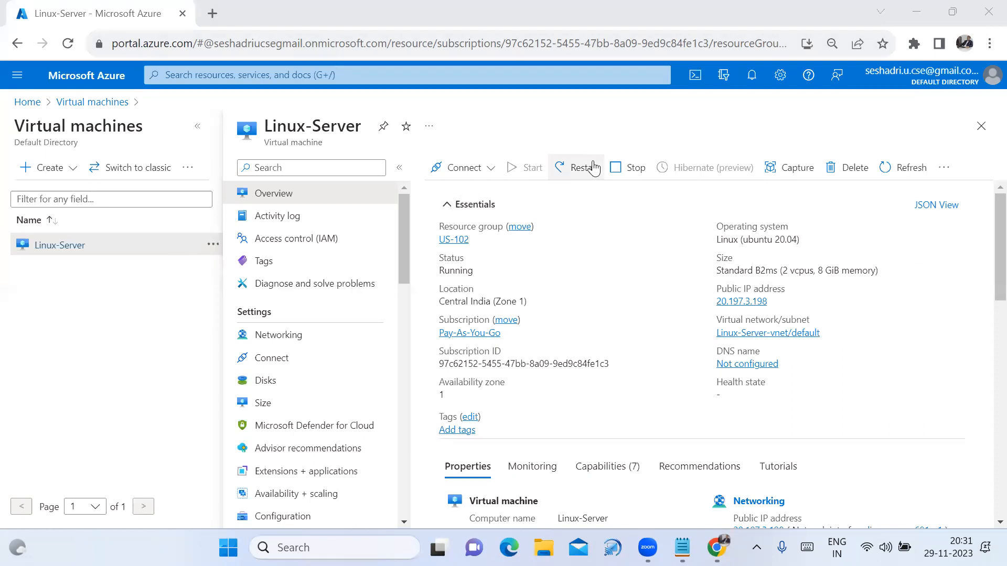
Step: Stop the Linux-Server virtual machine and check the notifications for the stop
left_click(616, 177)
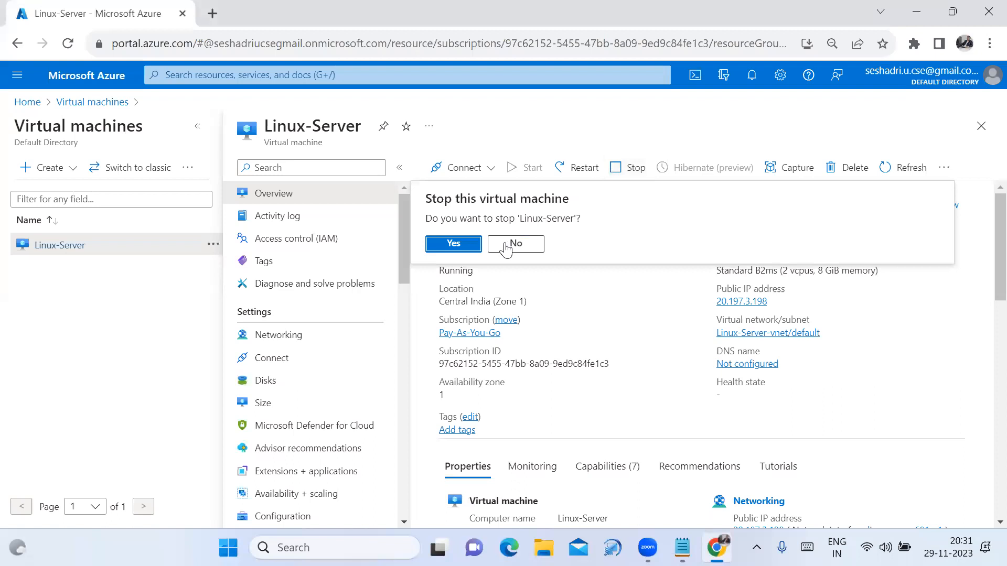
left_click(475, 254)
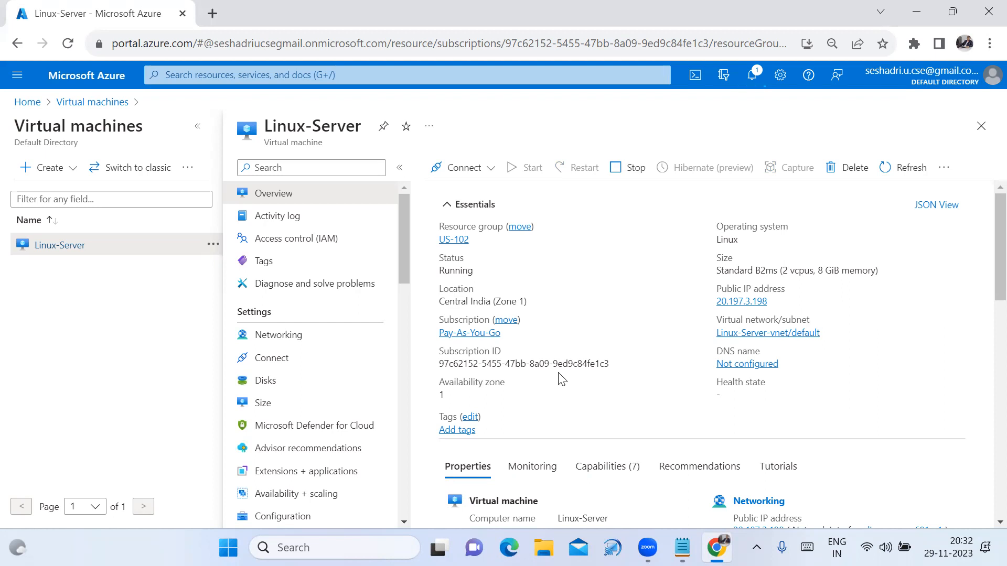
left_click(752, 79)
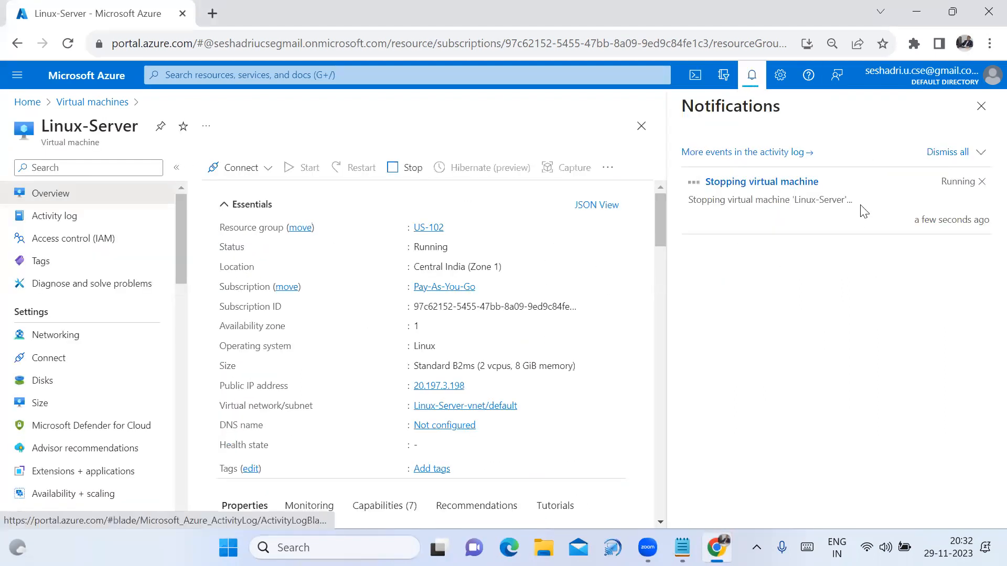
left_click(981, 106)
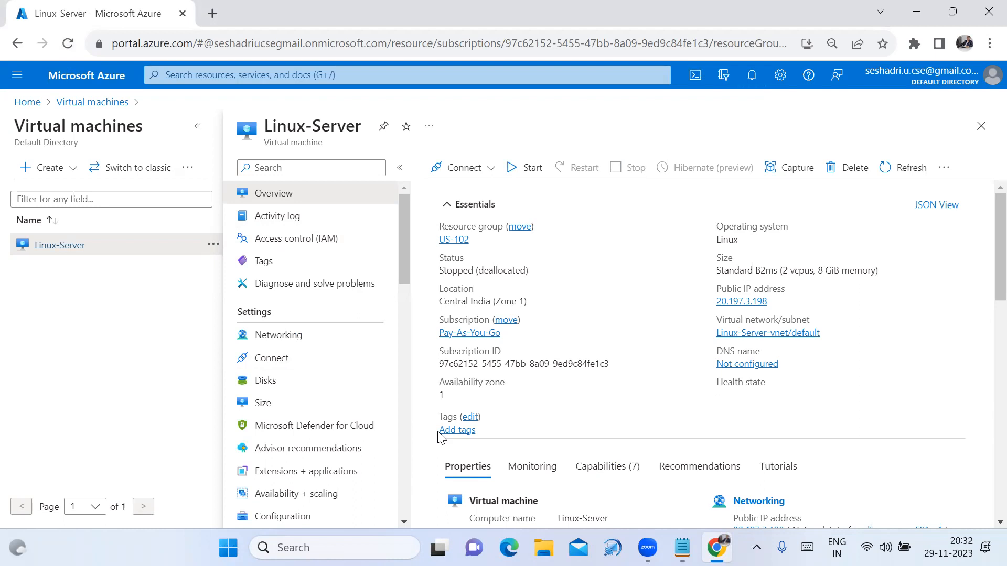
left_click(750, 78)
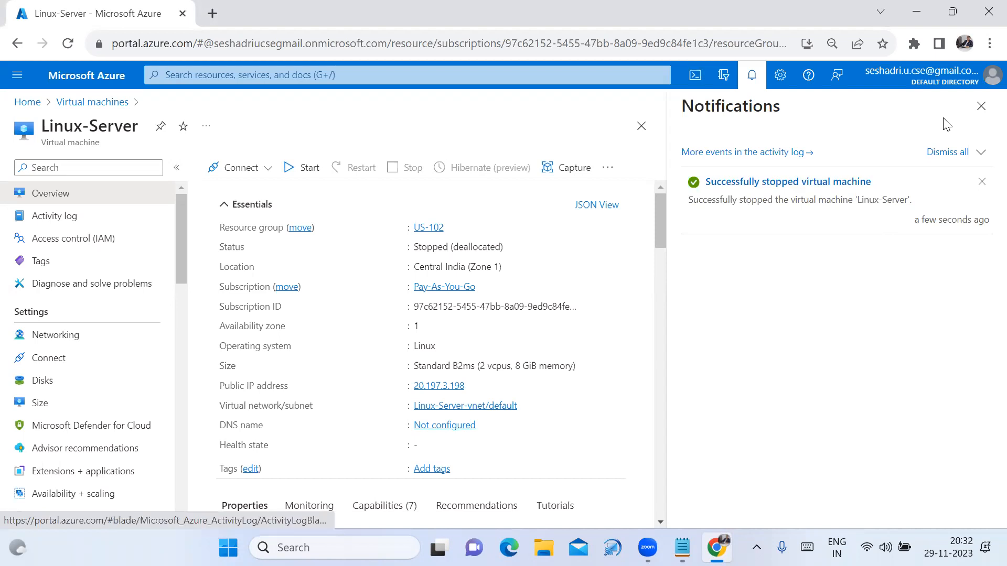
left_click(980, 107)
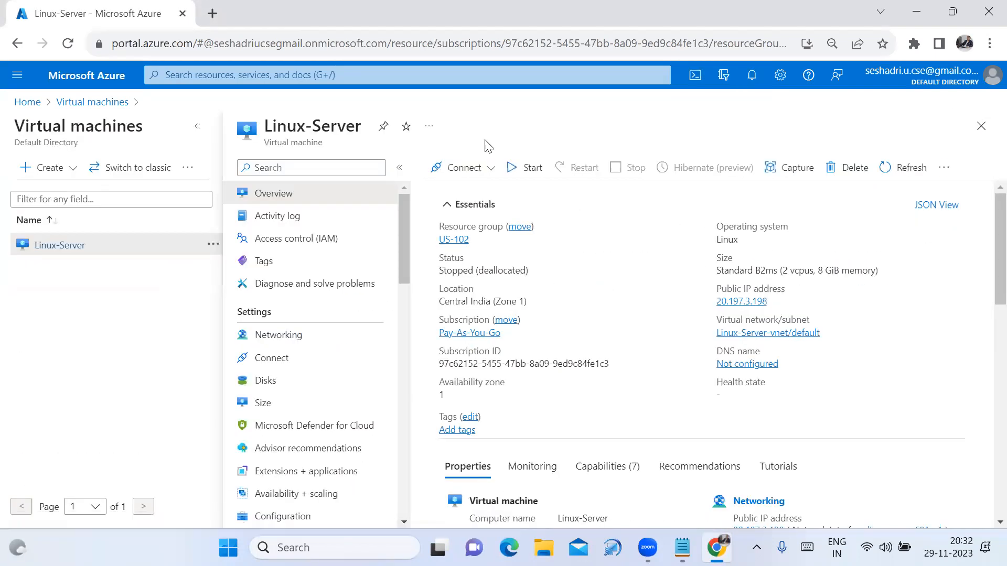
Step: Resize Linux-Server to the B1s size and dismiss the notification
left_click(270, 407)
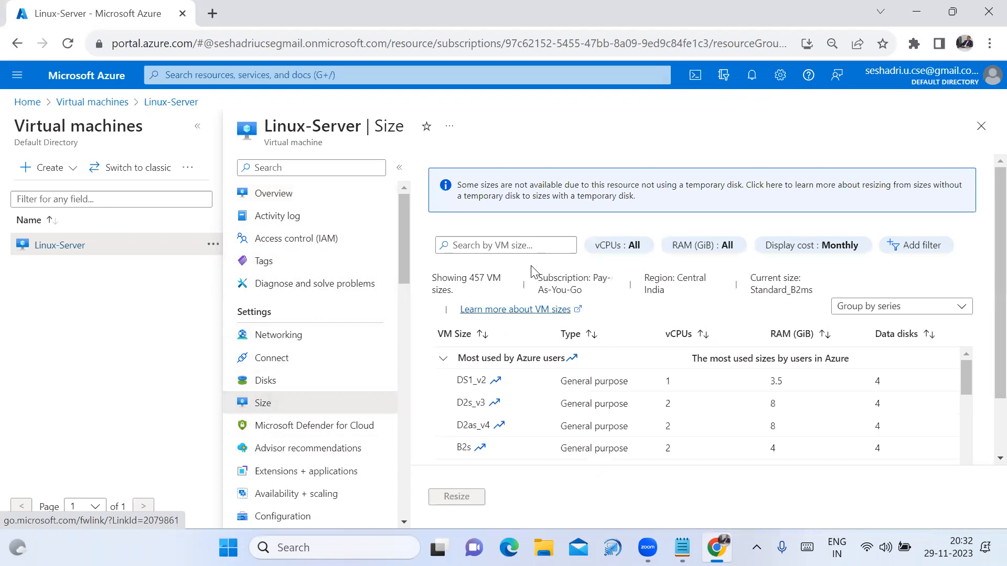
scroll(646, 396, "down", 2)
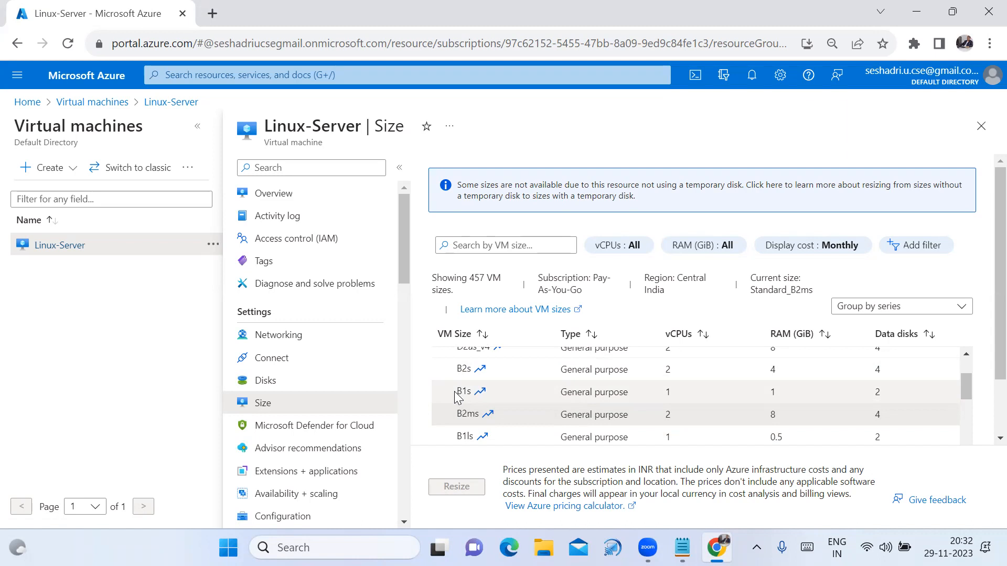
left_click(455, 397)
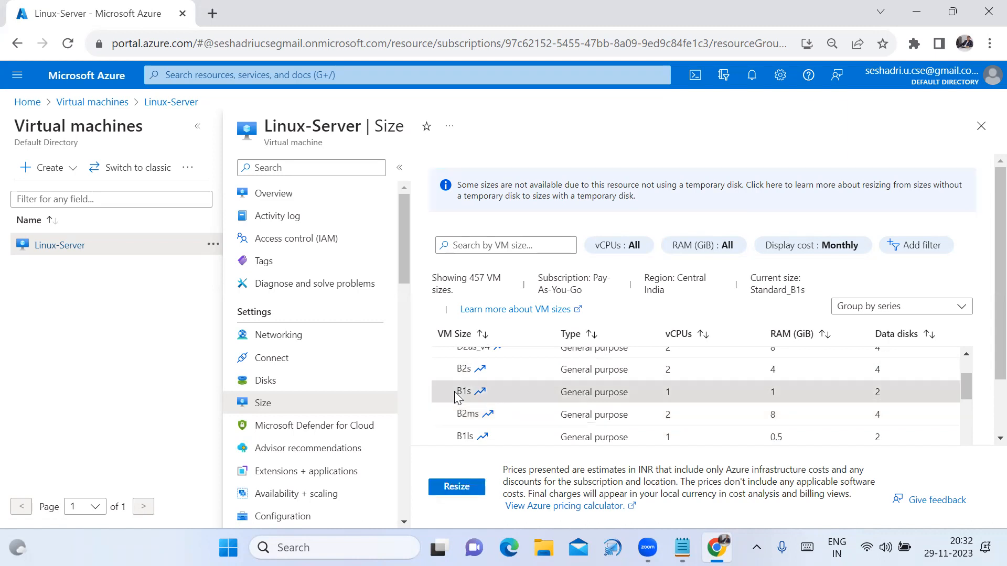
left_click(456, 492)
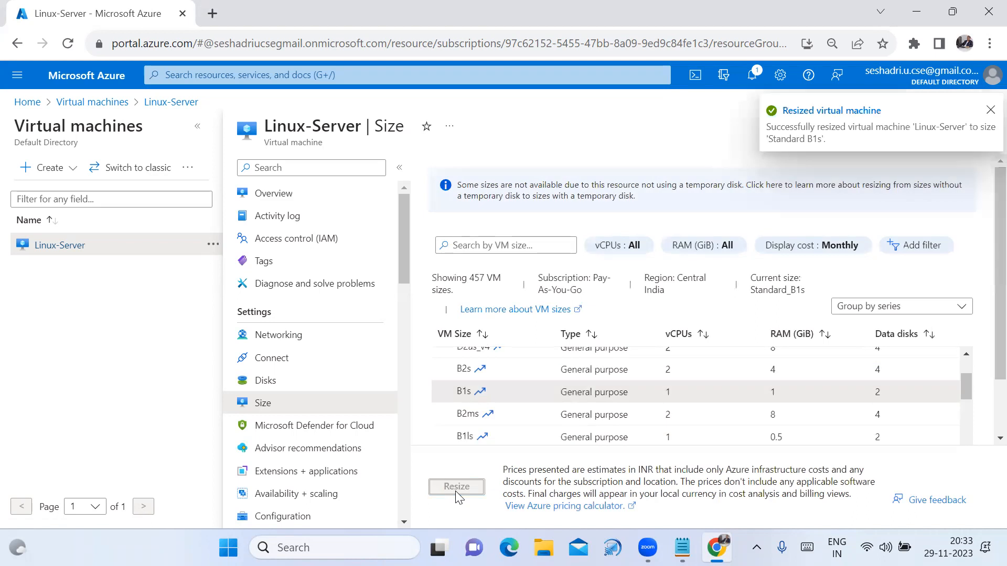
left_click(986, 111)
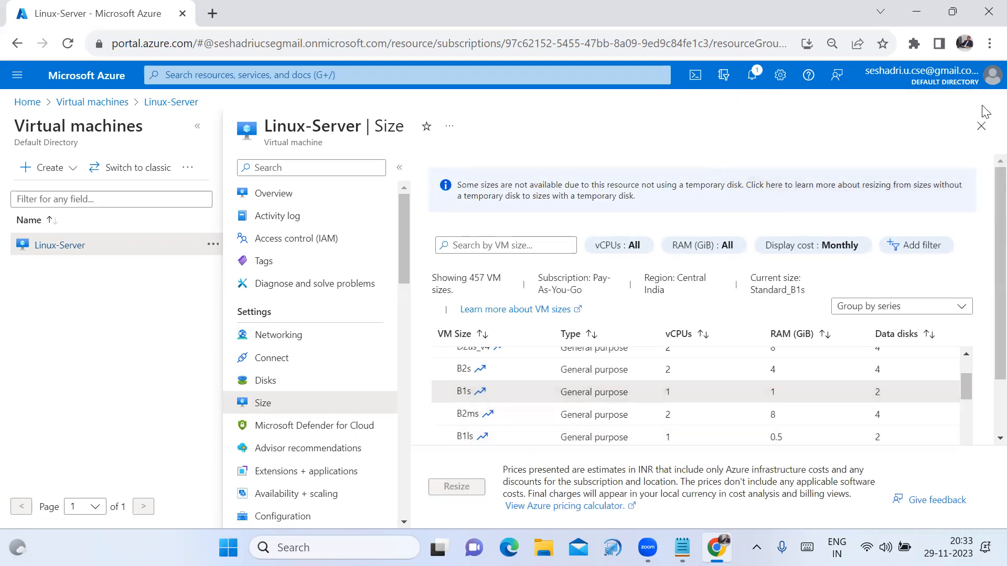
Step: Reopen Linux-Server from the virtual machines list, start it, and check the notifications for its startup progress
left_click(75, 102)
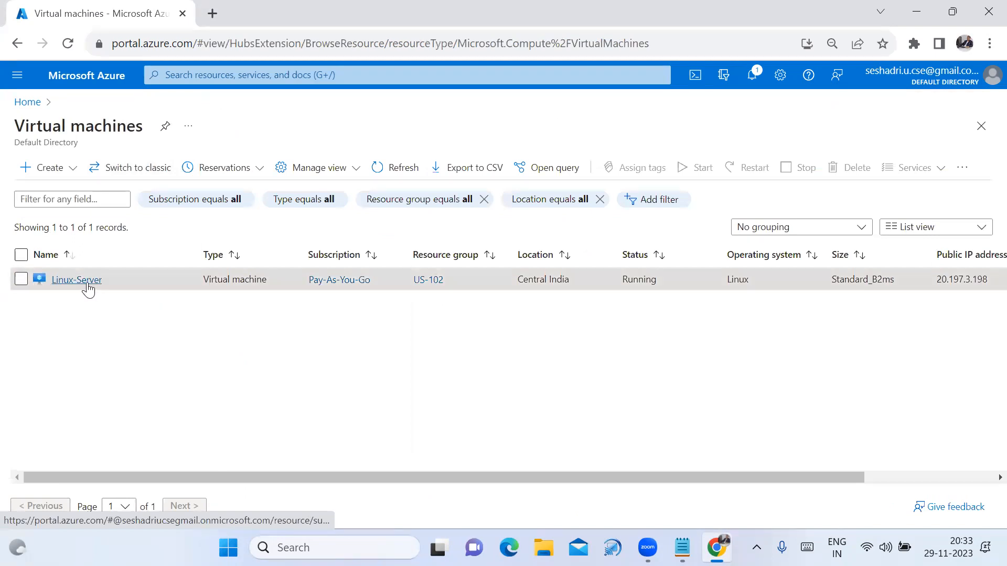
left_click(85, 283)
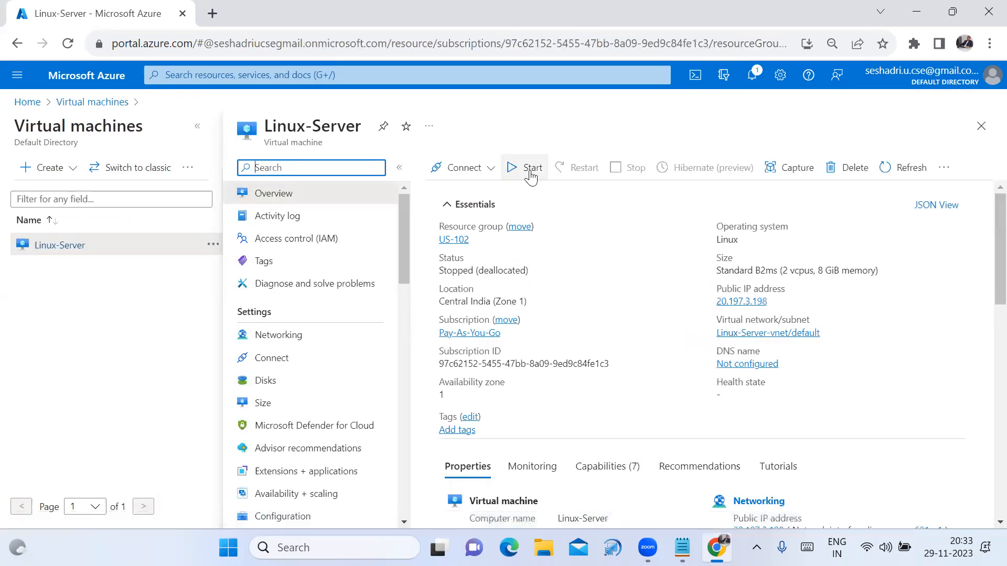
left_click(531, 177)
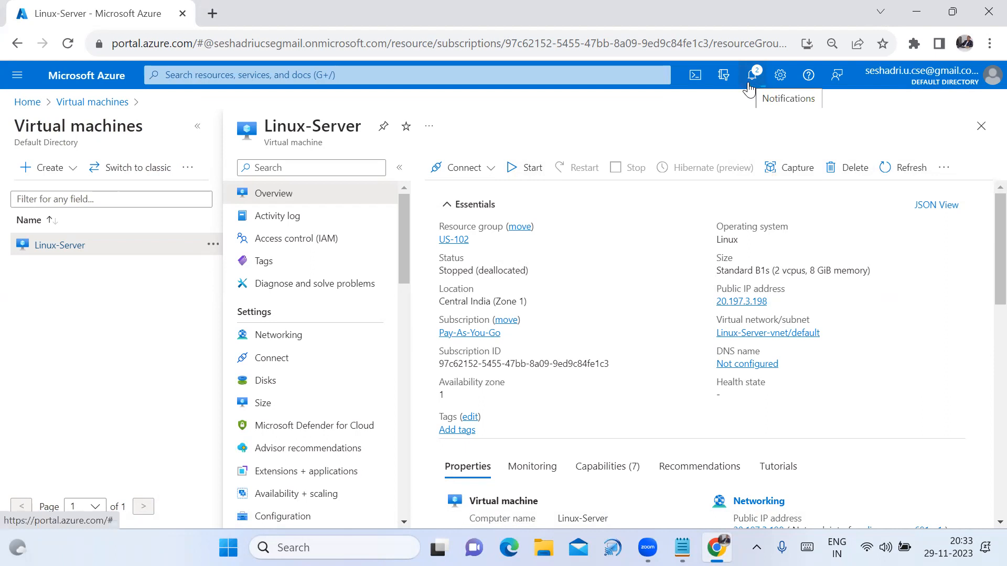
left_click(752, 76)
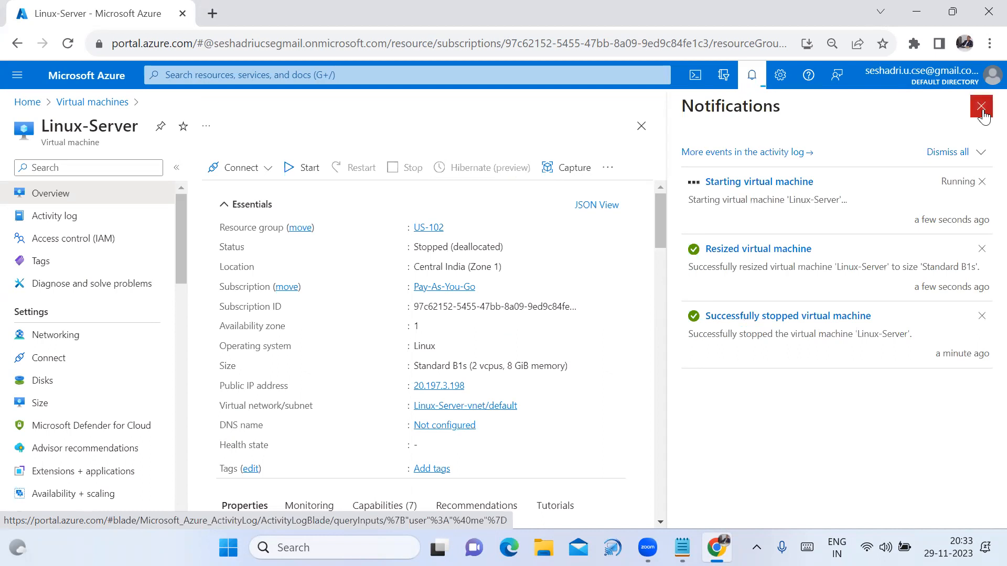
left_click(983, 115)
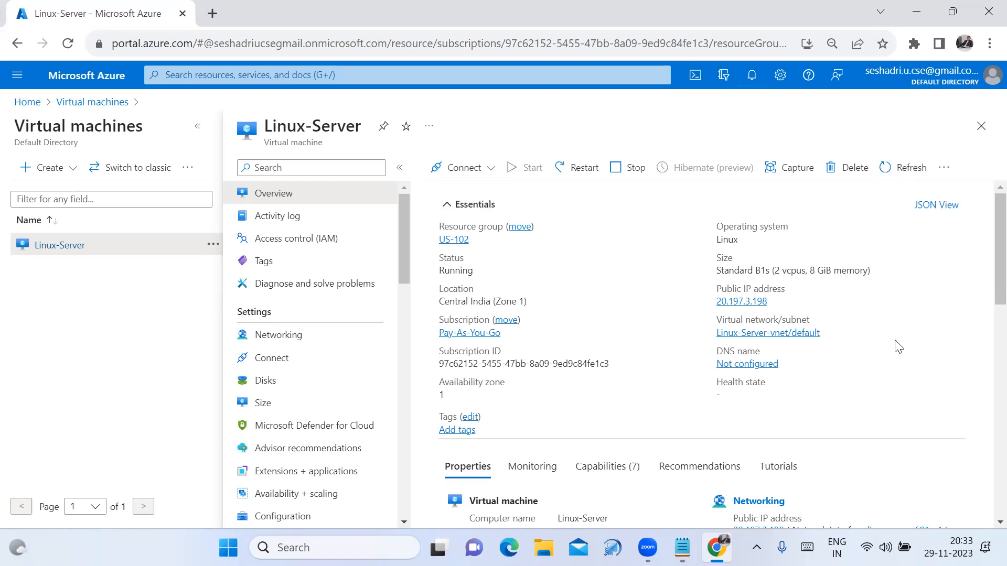
left_click(754, 83)
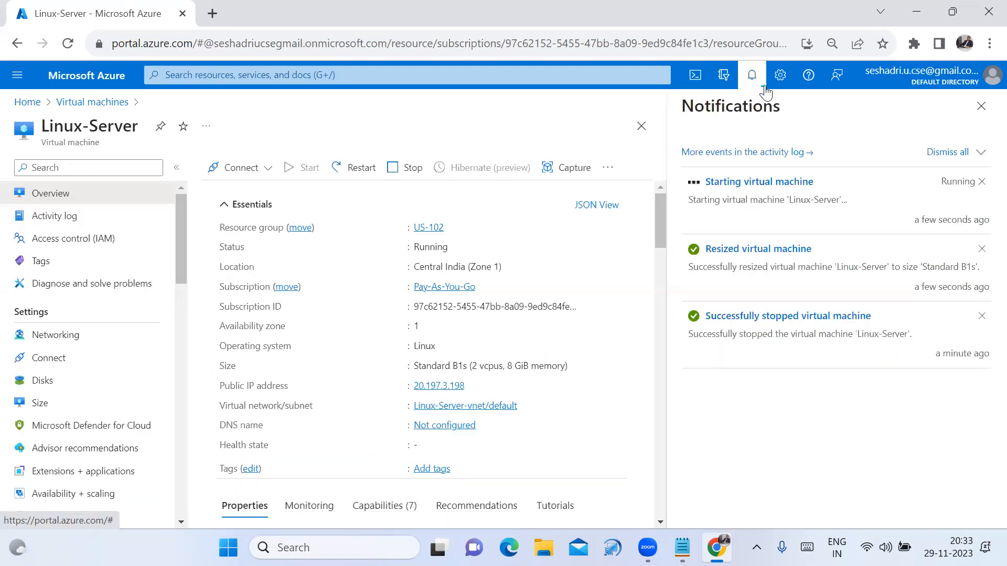
left_click(975, 107)
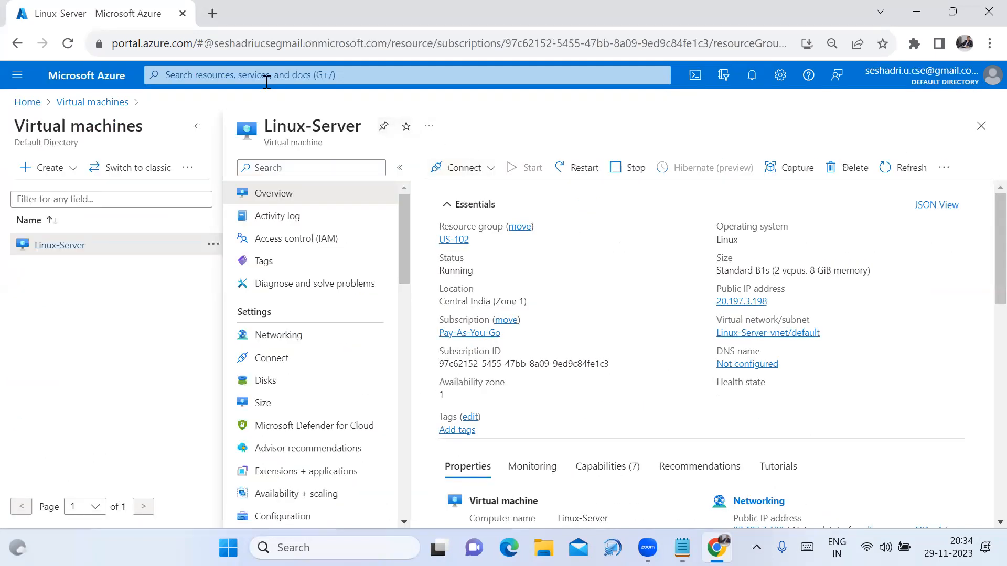
Step: Reload the Linux-Server overview, mark the size with a red check mark, and clear the mark
left_click(65, 44)
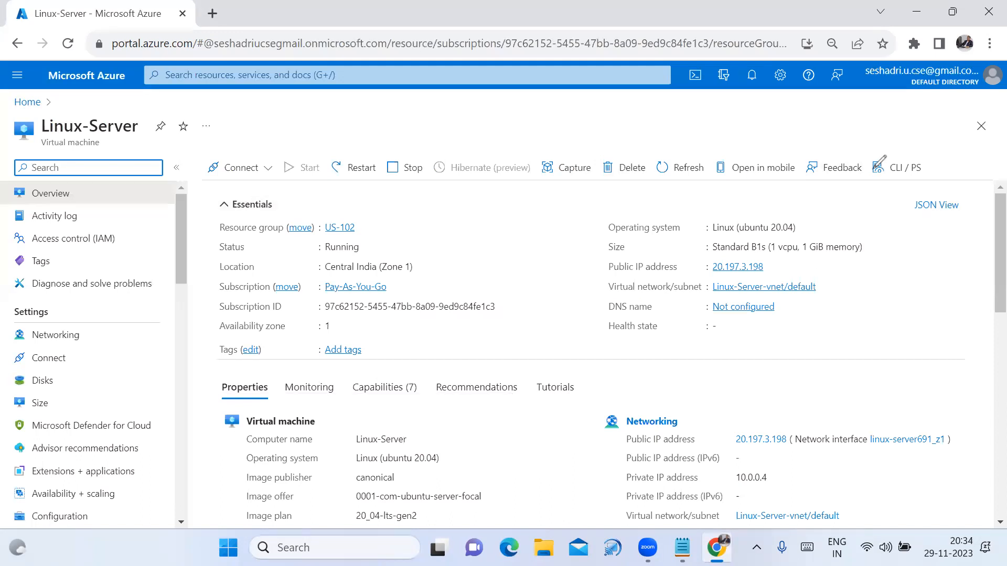
mouse_move(872, 243)
left_mouse_down()
mouse_move(881, 250)
mouse_move(912, 215)
left_mouse_up()
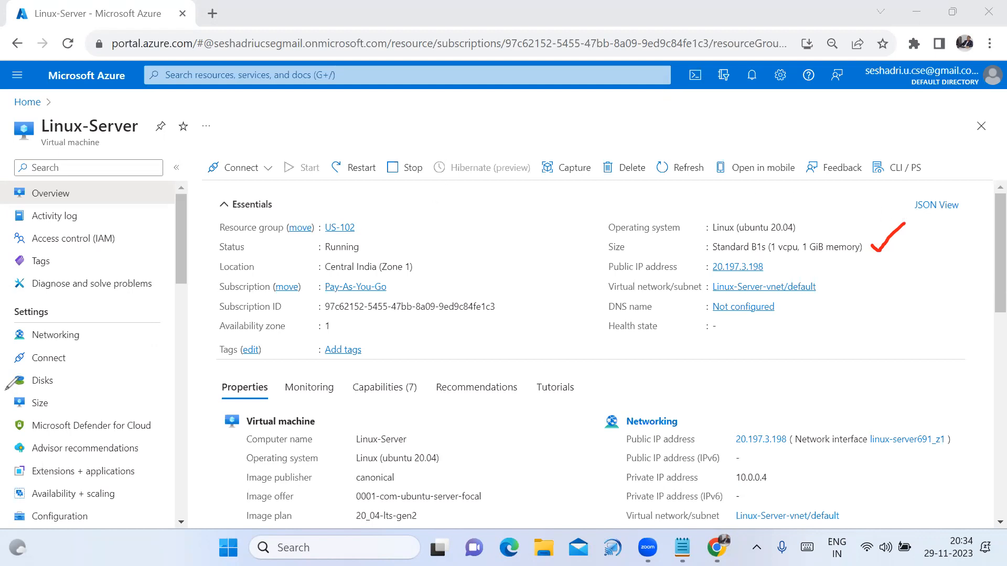
key("ctrl+z")
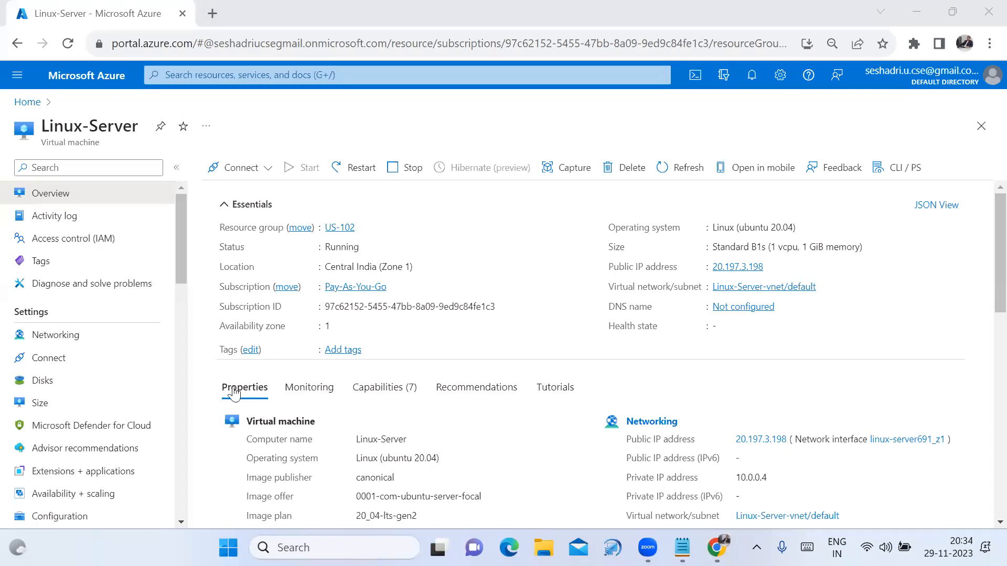